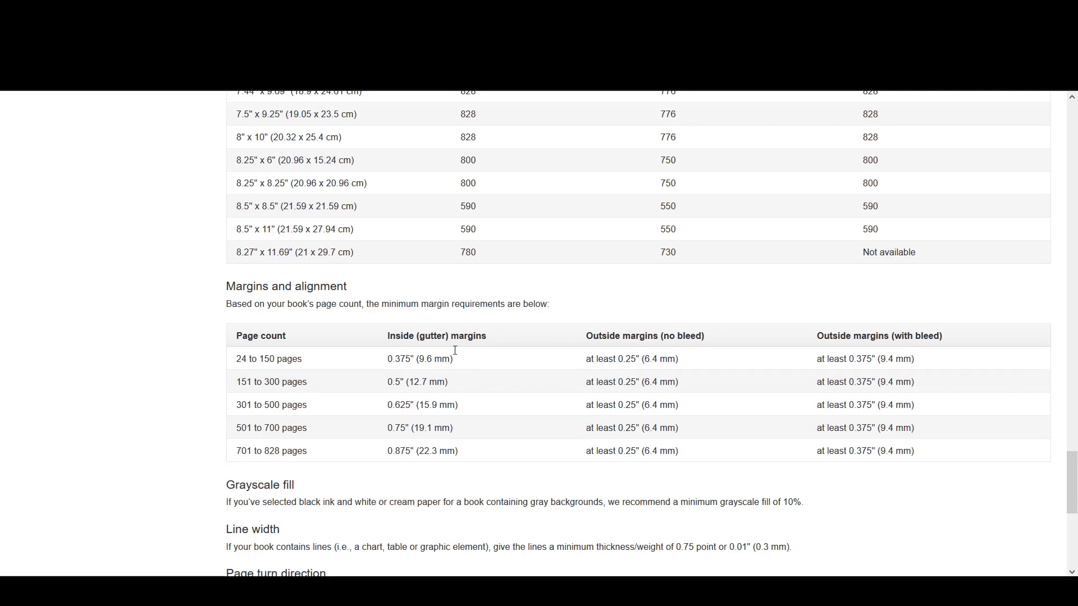
Step: Set the inner, outer, top and bottom margins to 0.375 in and create the document
{"action": "scroll", "coordinate": [404, 364], "scroll_direction": "down", "scroll_amount": 1}
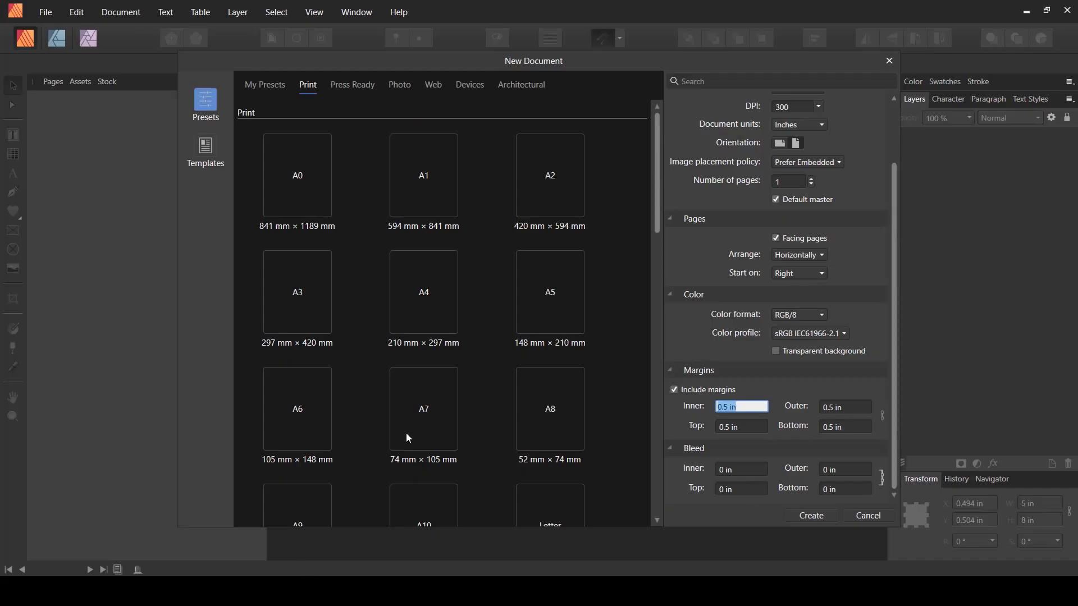
{"action": "key", "text": "BackSpace"}
{"action": "type", "text": ".375"}
{"action": "left_click", "coordinate": [840, 409]}
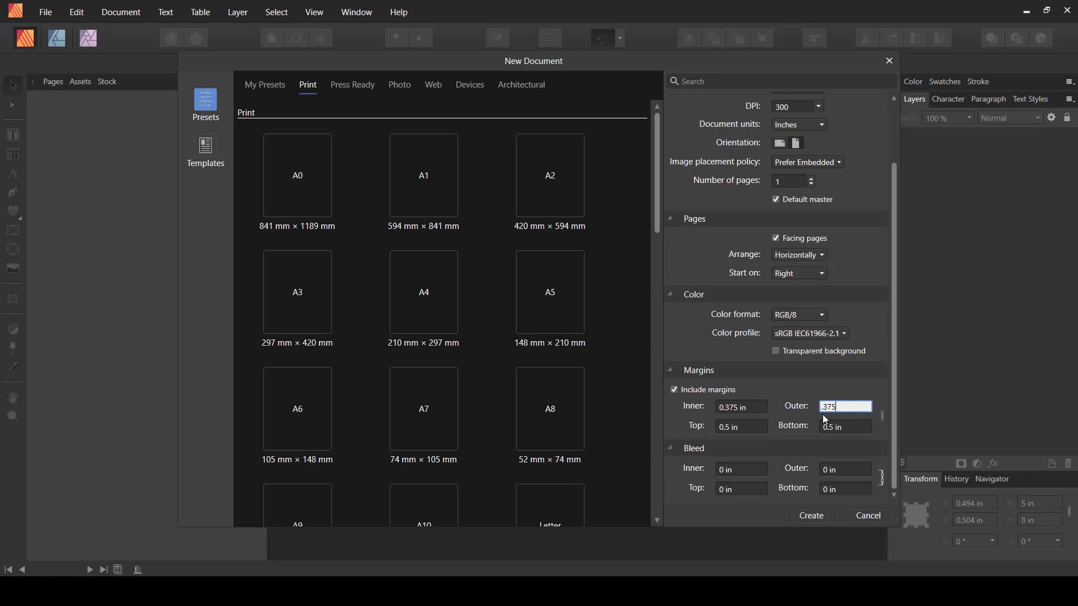
{"action": "left_click", "coordinate": [742, 426]}
{"action": "key", "text": "BackSpace"}
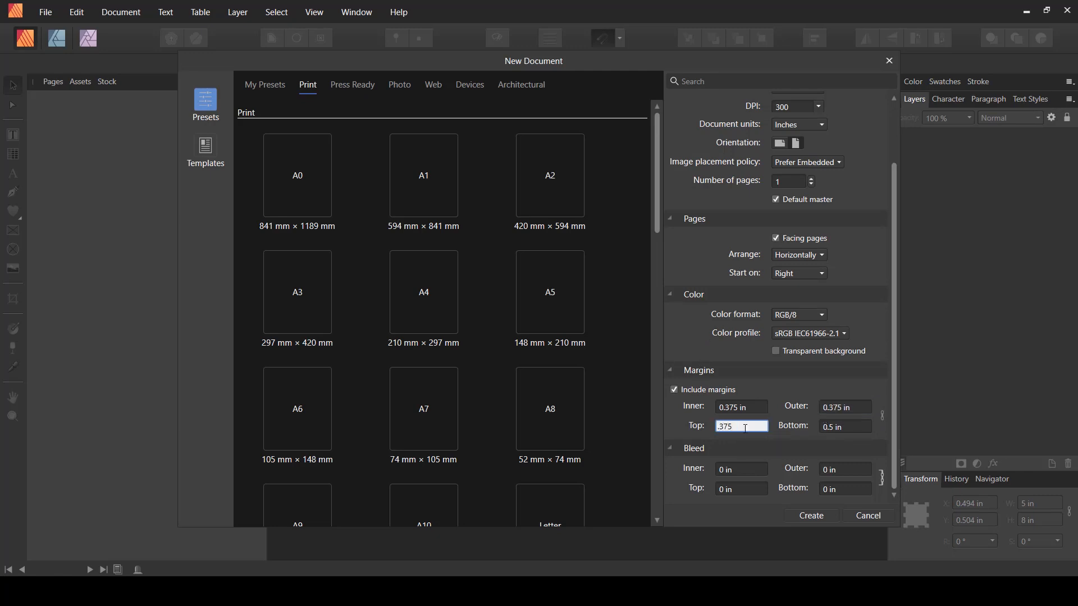
{"action": "left_click", "coordinate": [833, 425]}
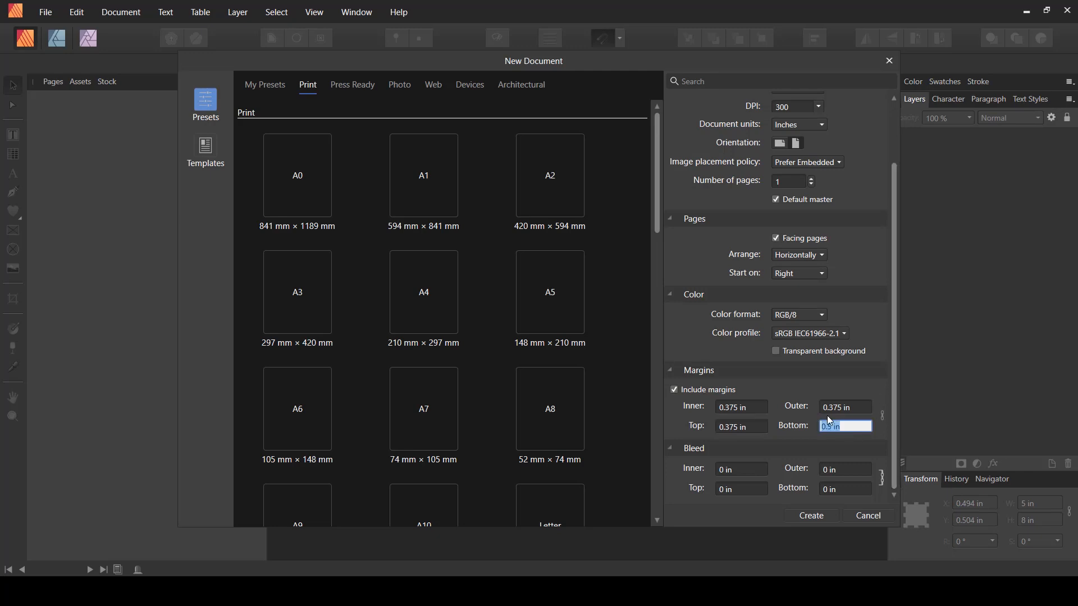
{"action": "type", "text": "0.3"}
{"action": "left_click", "coordinate": [833, 411]}
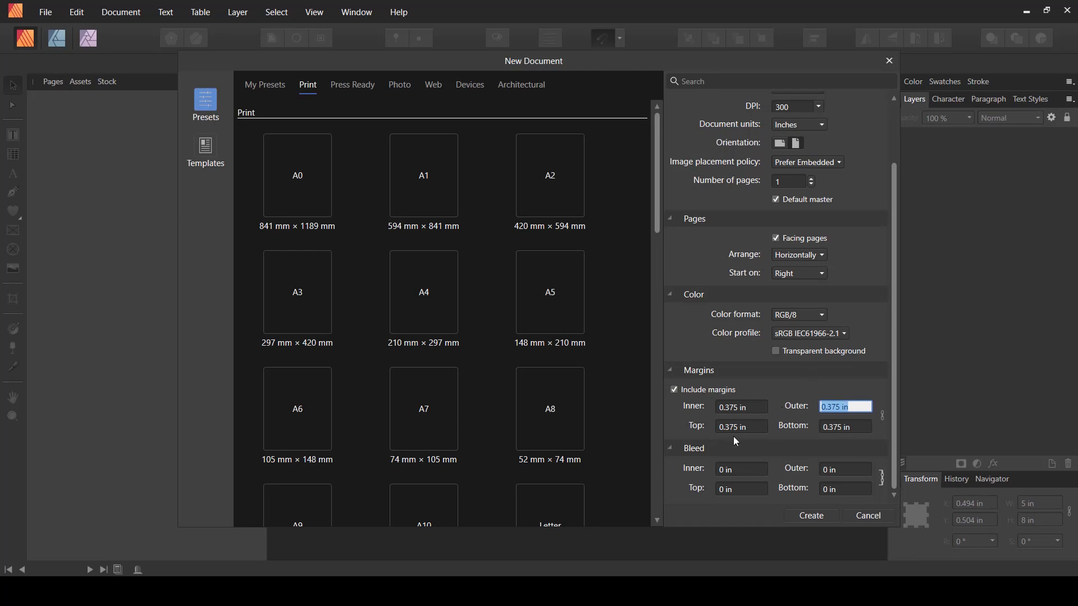
{"action": "scroll", "coordinate": [732, 436], "scroll_direction": "up", "scroll_amount": 3}
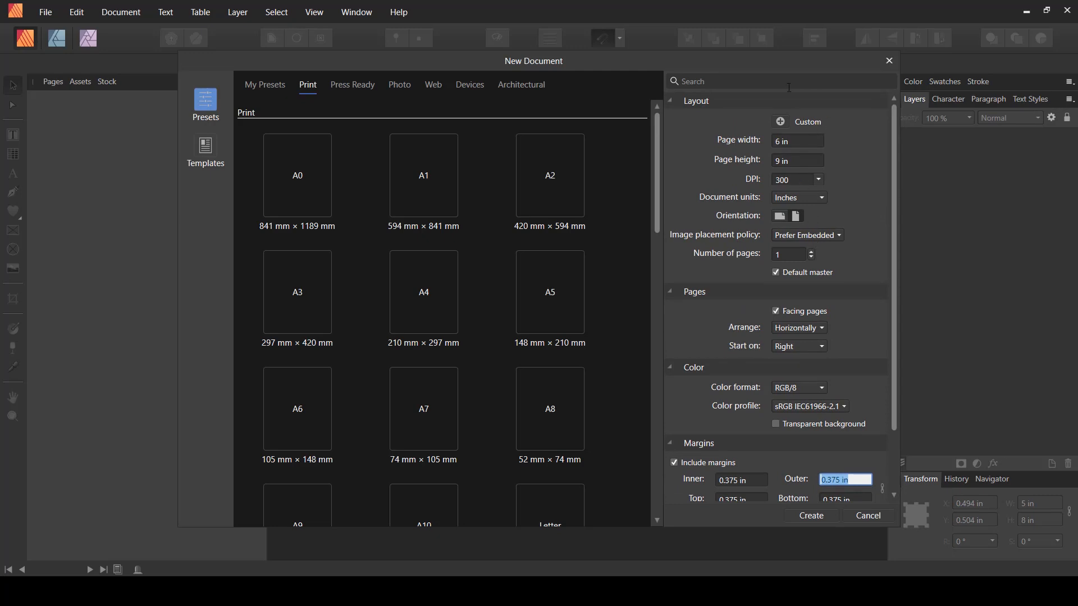
{"action": "left_click", "coordinate": [811, 516]}
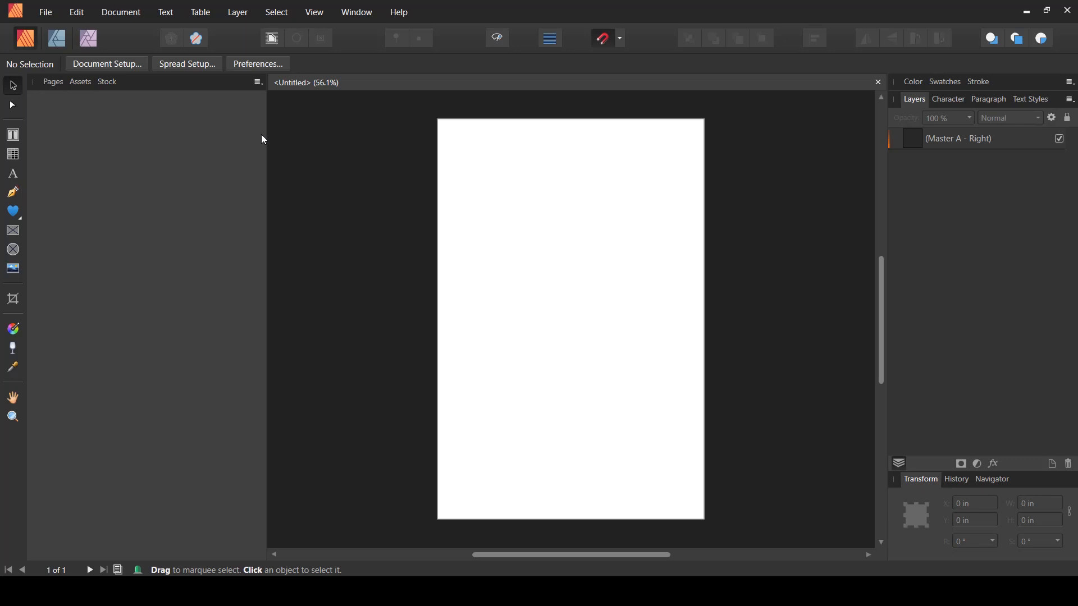
Step: Display the document's pages and open the Master A spread for editing
{"action": "double_click", "coordinate": [54, 83]}
{"action": "left_click", "coordinate": [47, 87]}
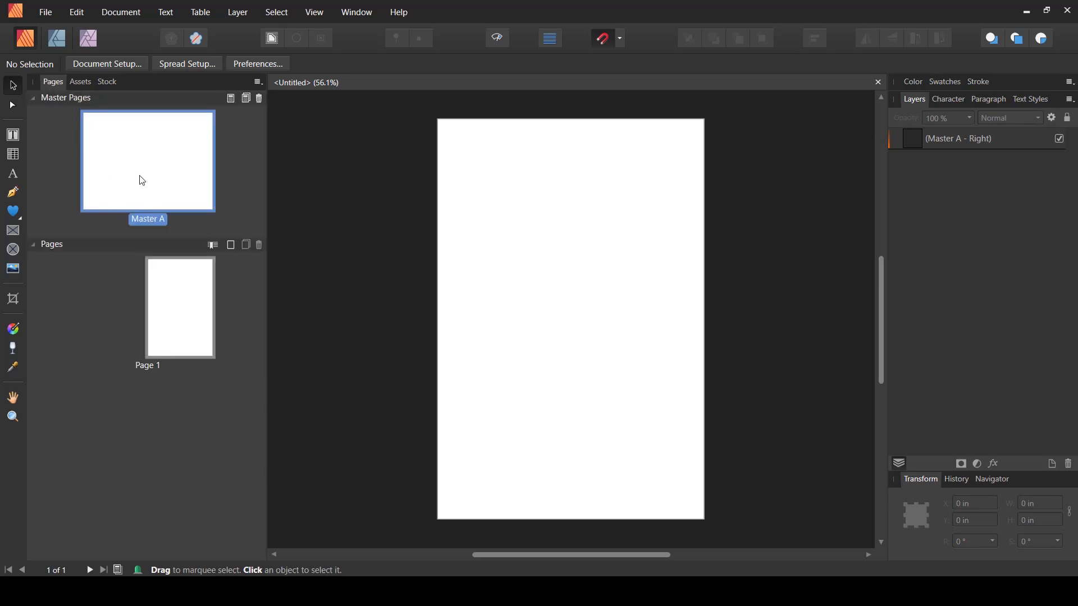
{"action": "left_click", "coordinate": [184, 352]}
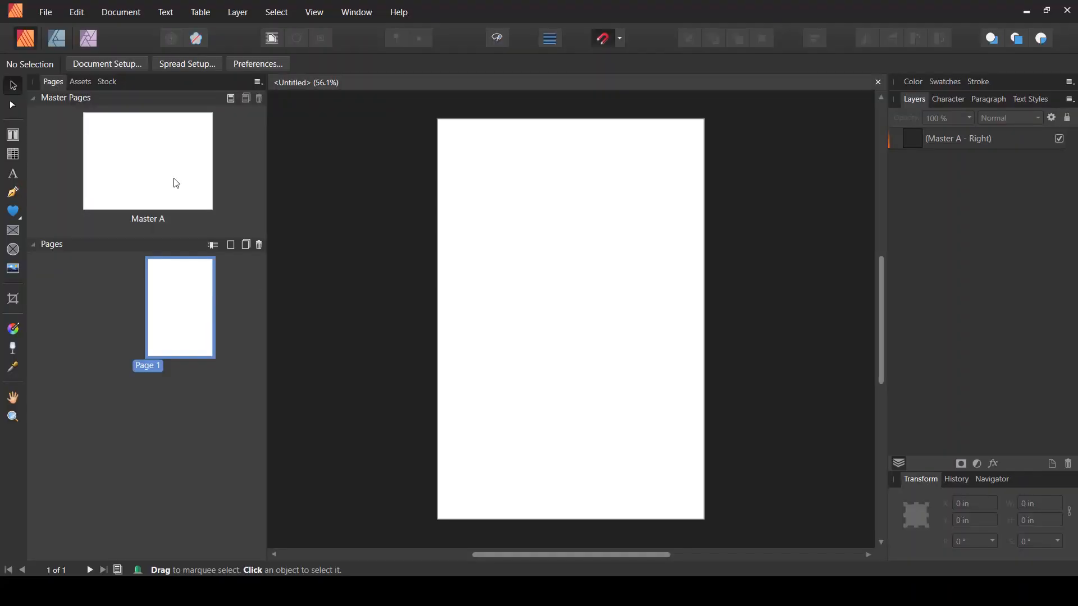
{"action": "left_click", "coordinate": [230, 302]}
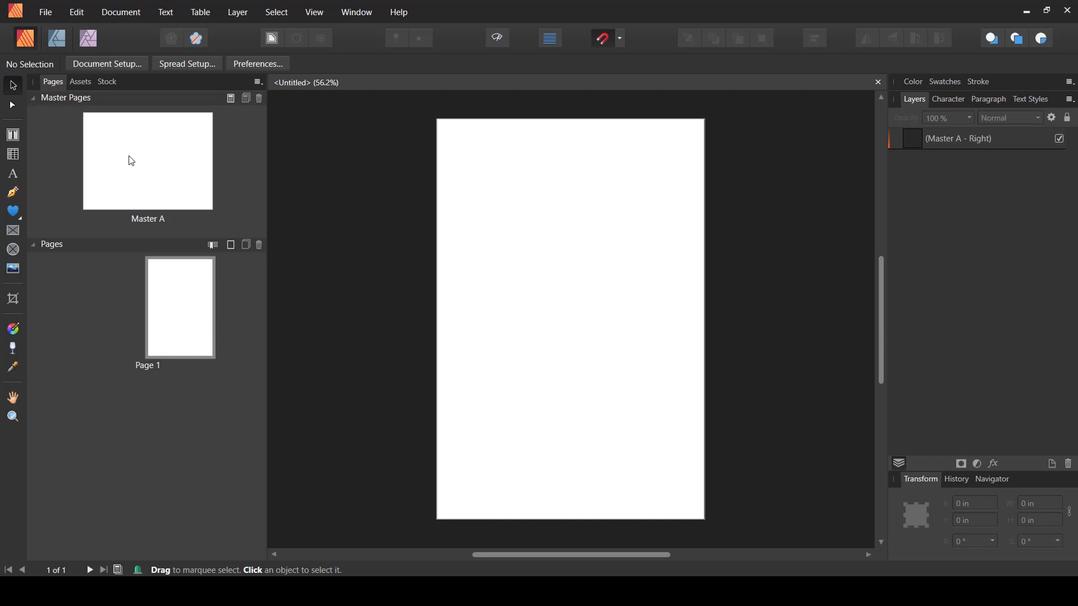
{"action": "double_click", "coordinate": [132, 185]}
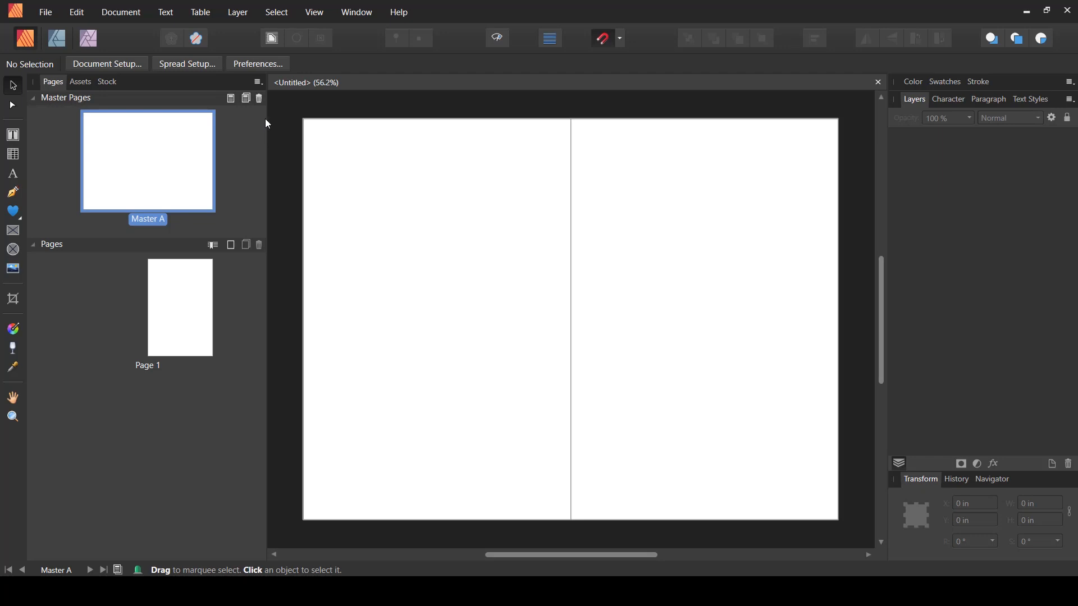
{"action": "left_click", "coordinate": [13, 155]}
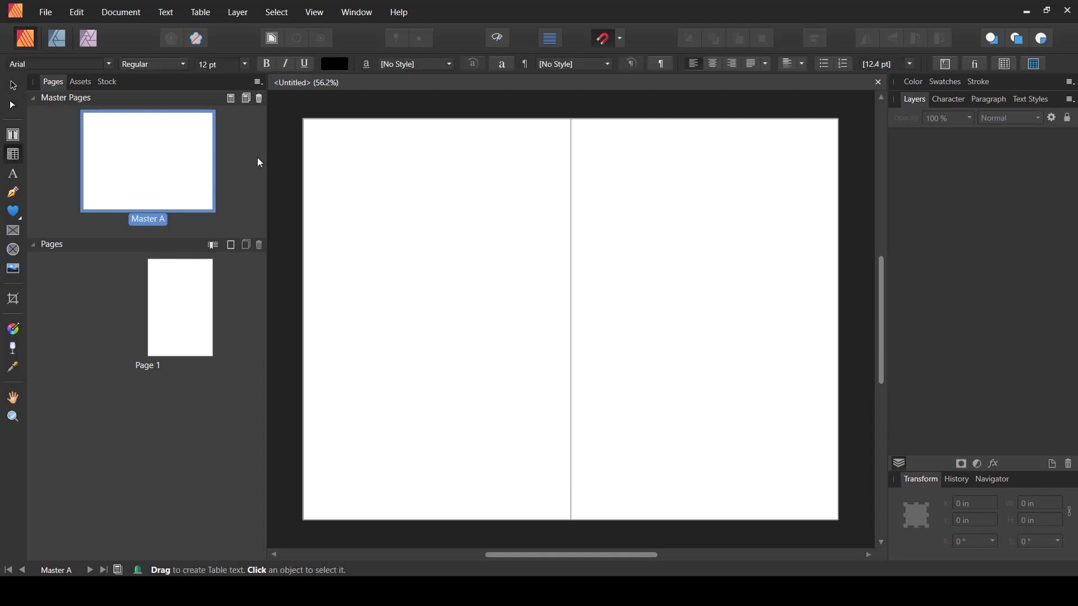
{"action": "left_click_drag", "start_coordinate": [323, 132], "coordinate": [557, 484]}
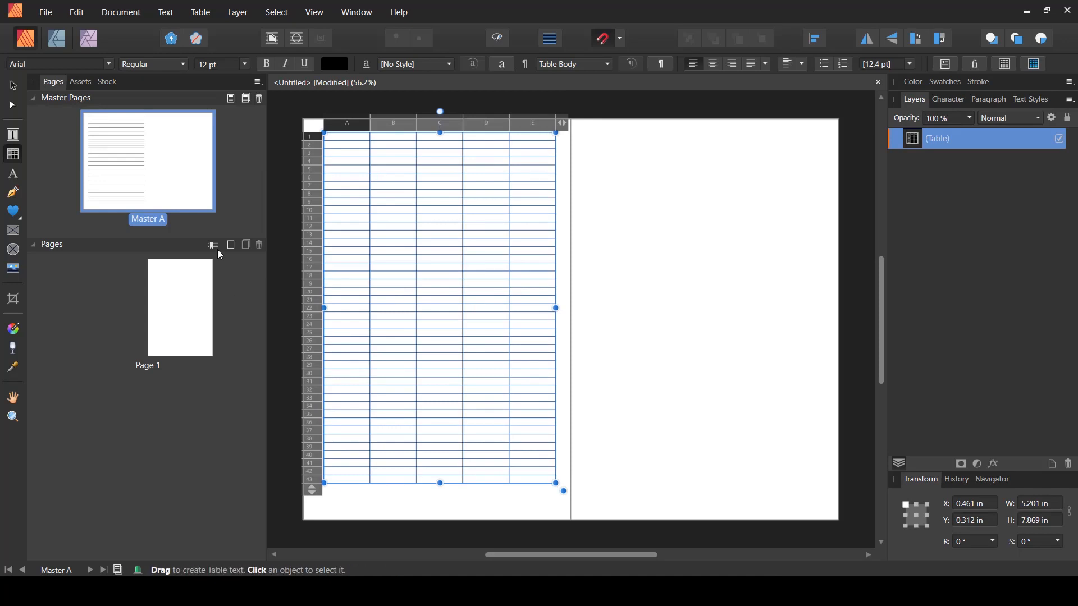
{"action": "key", "text": "ctrl+z"}
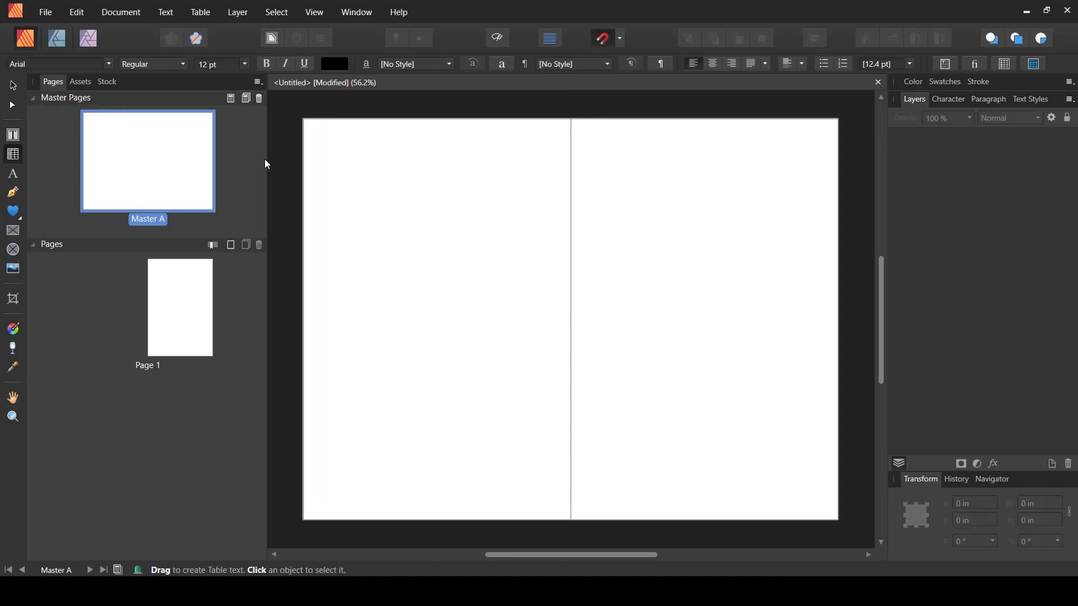
Step: Show the page margins and draw a table filling the left master page's margin area, about 5.25 by 8.25 in
{"action": "left_click", "coordinate": [317, 17]}
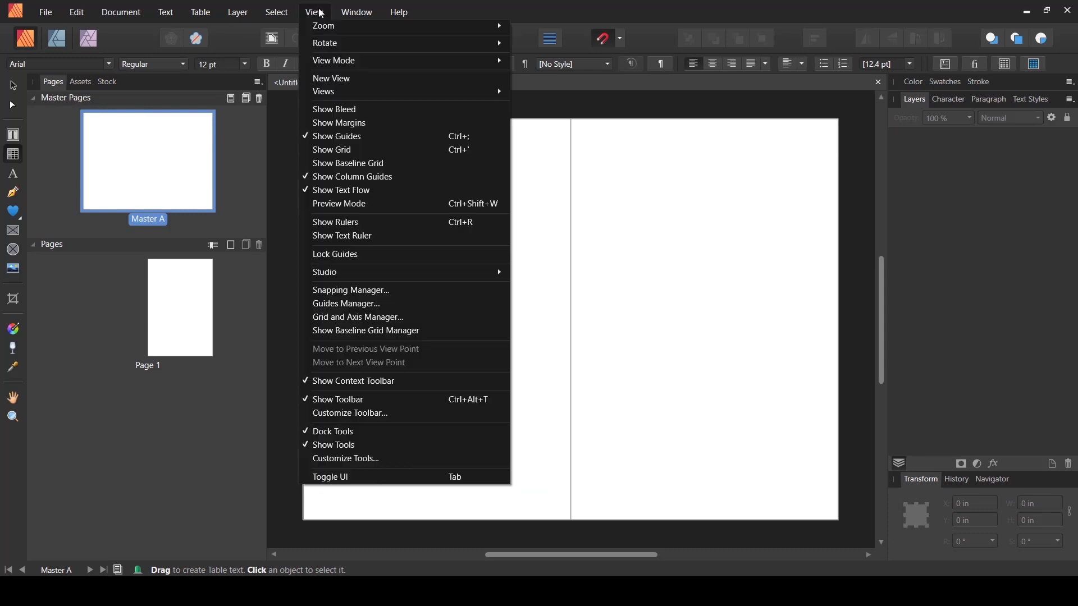
{"action": "left_click", "coordinate": [357, 129]}
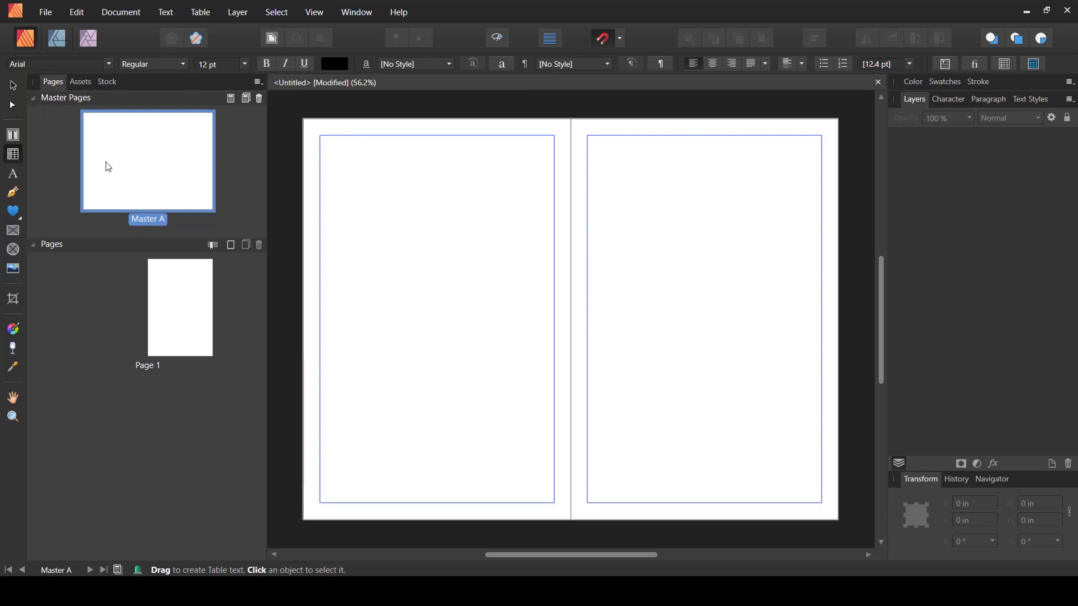
{"action": "left_click_drag", "start_coordinate": [320, 135], "coordinate": [553, 503]}
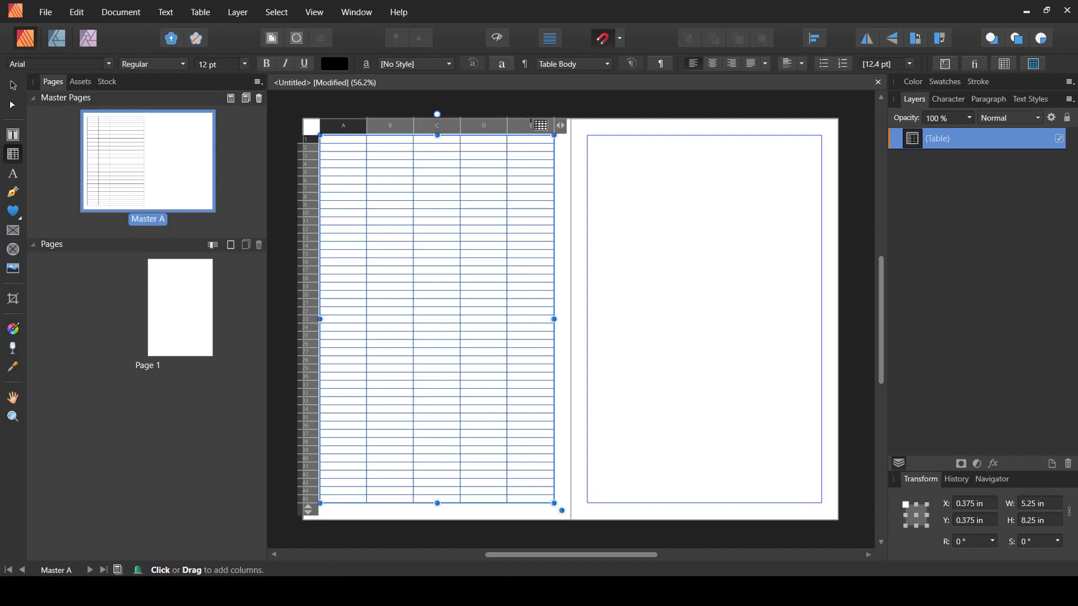
Step: Reduce the table to a single column and stretch it to 5.25 in wide, spanning the left page's margins
{"action": "key", "text": "ctrl+z"}
{"action": "key", "text": "ctrl+z"}
{"action": "key", "text": "ctrl+z"}
{"action": "key", "text": "ctrl+z"}
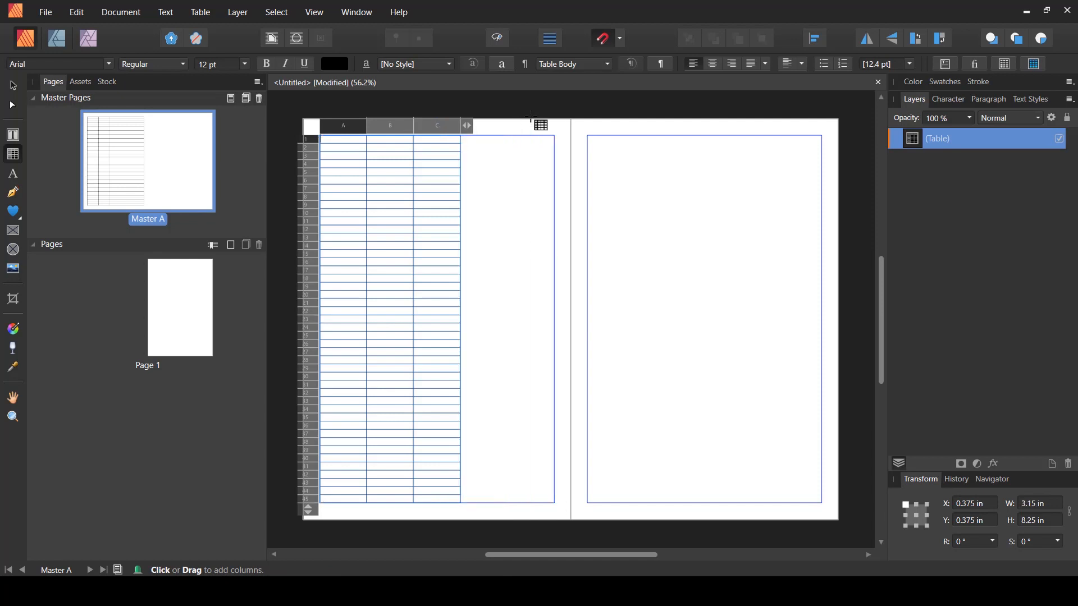
{"action": "key", "text": "ctrl+z"}
{"action": "key", "text": "ctrl+z"}
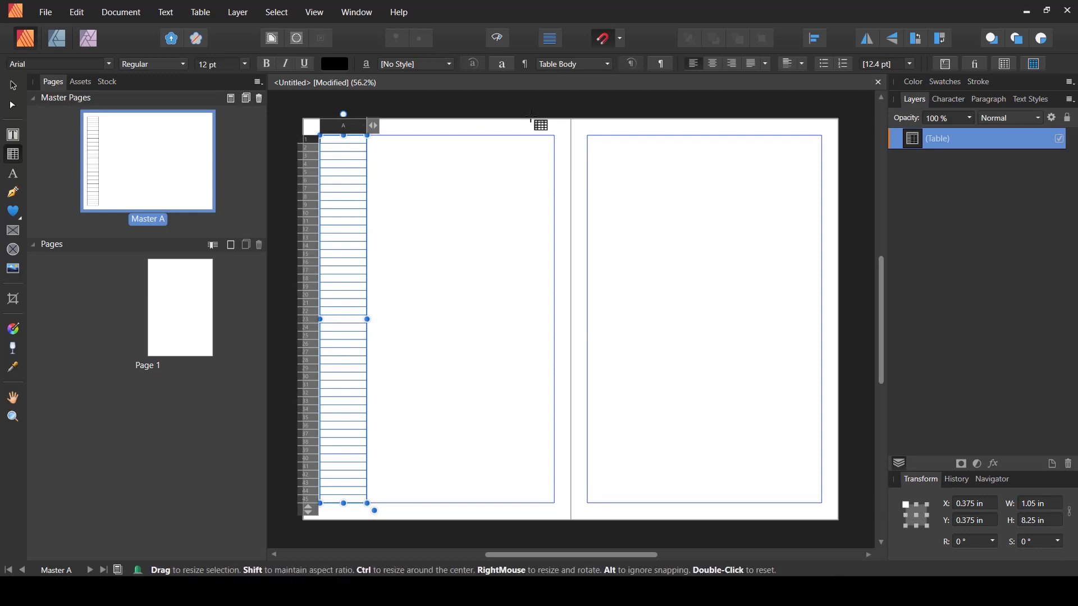
{"action": "left_click_drag", "start_coordinate": [367, 320], "coordinate": [554, 319]}
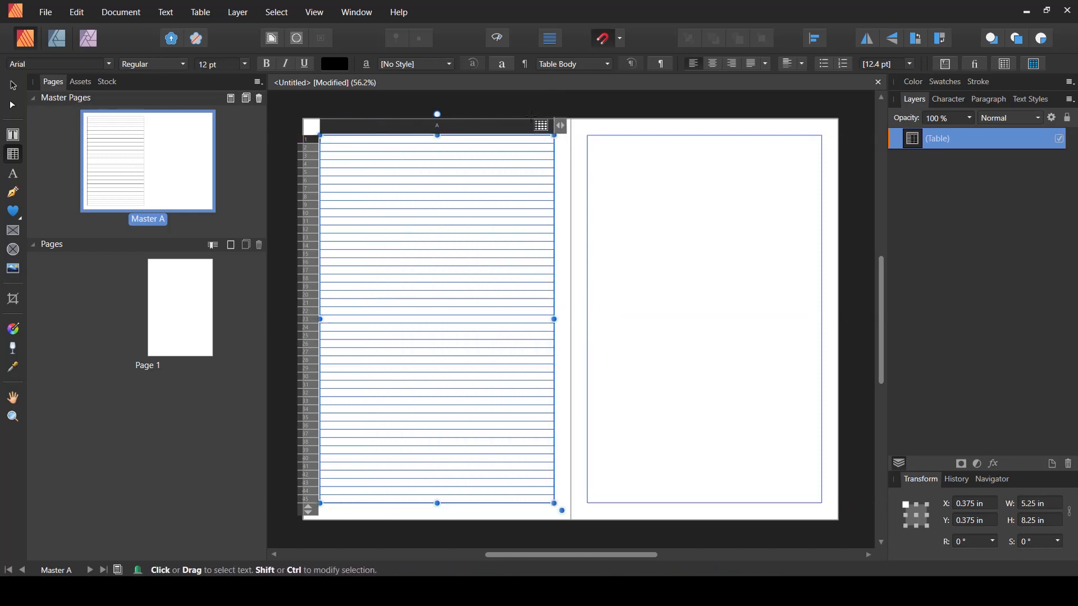
{"action": "left_click", "coordinate": [613, 43]}
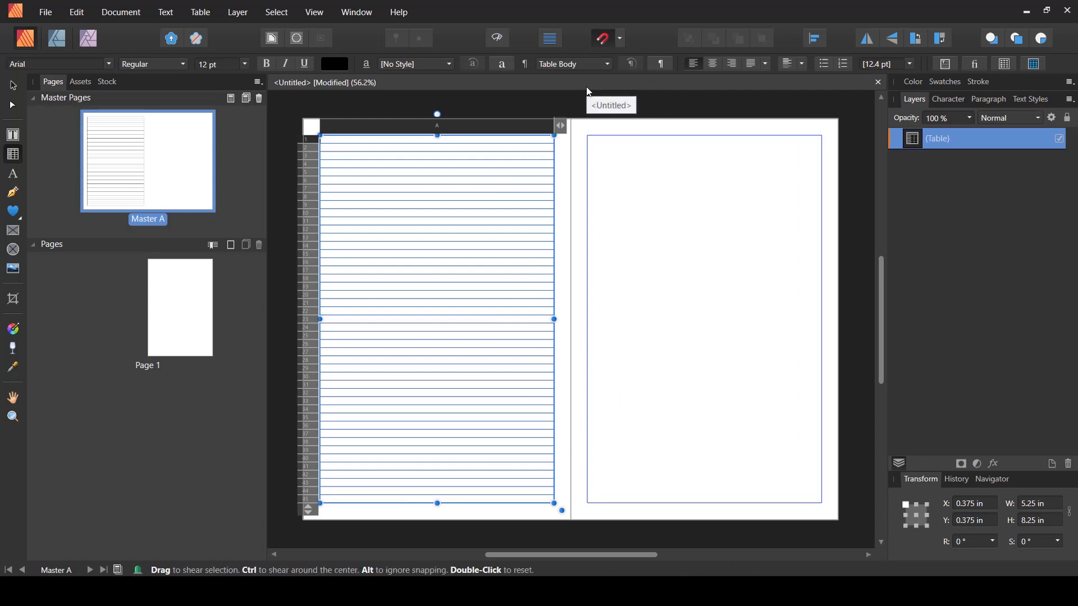
{"action": "mouse_move", "coordinate": [554, 318]}
{"action": "left_mouse_down"}
{"action": "mouse_move", "coordinate": [541, 319]}
{"action": "mouse_move", "coordinate": [554, 318]}
{"action": "left_mouse_up"}
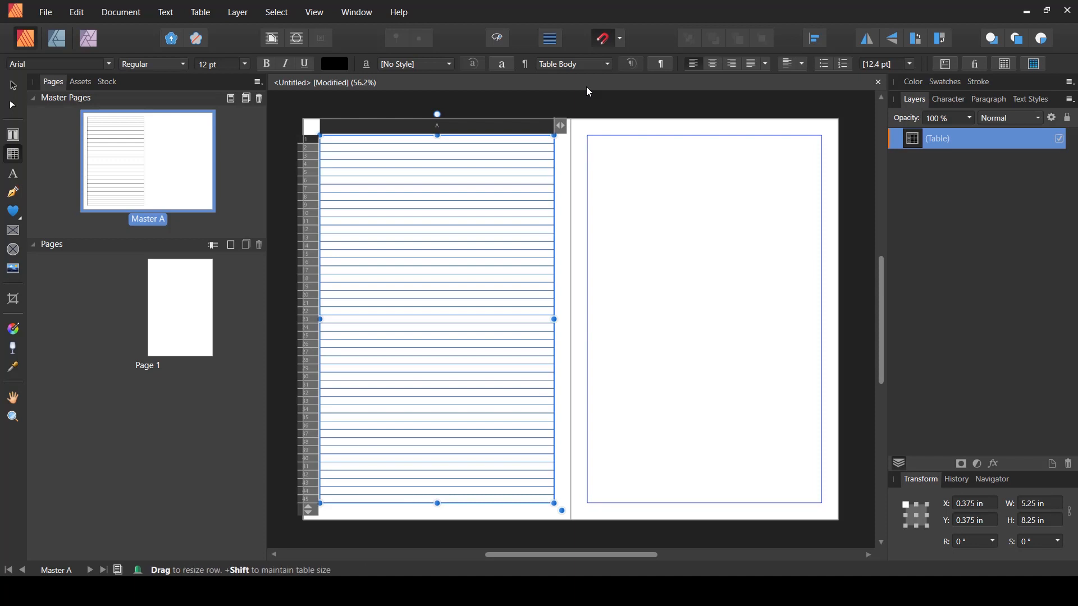
Step: Reduce the table to 23 rows and stretch it down to the bottom margin, 8.25 in high
{"action": "key", "text": "ctrl+z"}
{"action": "key", "text": "ctrl+z"}
{"action": "key", "text": "ctrl+z"}
{"action": "key", "text": "ctrl+z"}
{"action": "key", "text": "ctrl+z"}
{"action": "key", "text": "ctrl+z"}
{"action": "key", "text": "ctrl+z"}
{"action": "key", "text": "ctrl+z"}
{"action": "key", "text": "ctrl+z"}
{"action": "key", "text": "ctrl+z"}
{"action": "key", "text": "ctrl+z"}
{"action": "key", "text": "ctrl+z"}
{"action": "key", "text": "ctrl+z"}
{"action": "key", "text": "ctrl+z"}
{"action": "key", "text": "ctrl+z"}
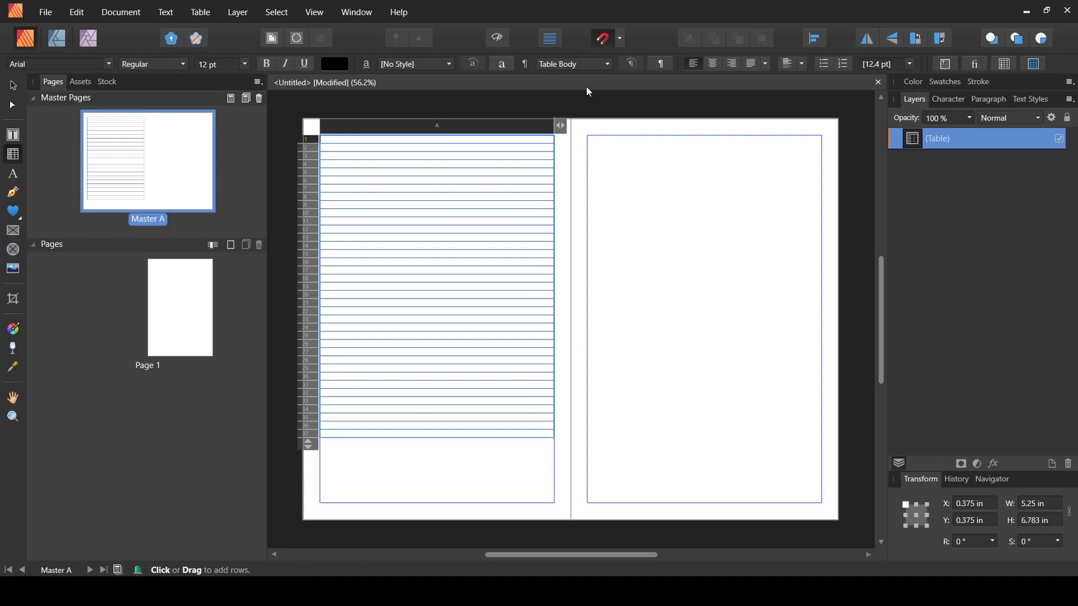
{"action": "key", "text": "ctrl+z"}
{"action": "key", "text": "ctrl+z"}
{"action": "key", "text": "ctrl+z"}
{"action": "key", "text": "ctrl+z"}
{"action": "key", "text": "ctrl+z"}
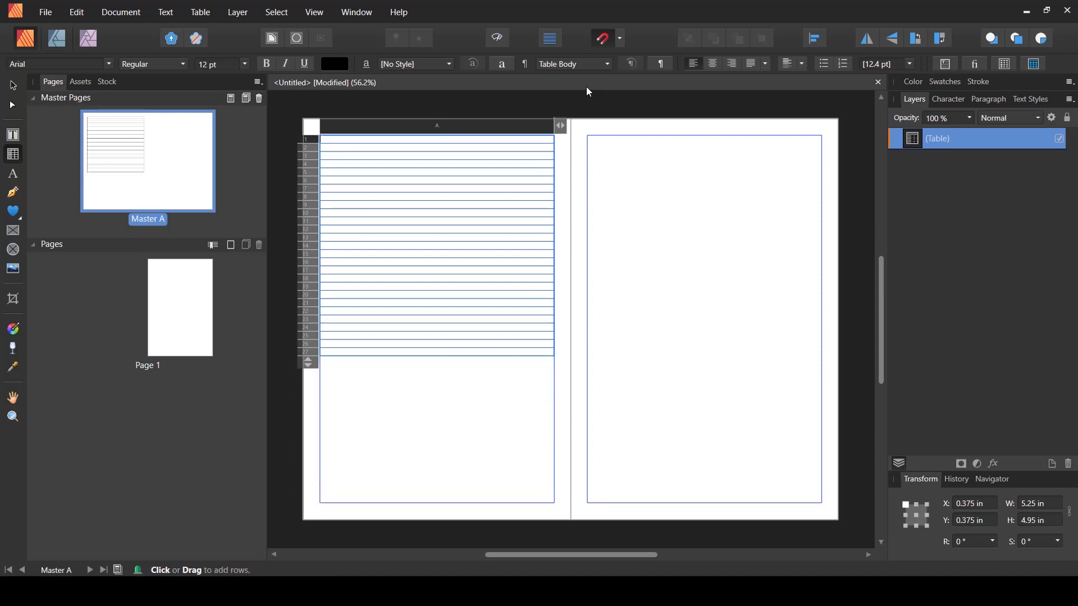
{"action": "key", "text": "ctrl+z"}
{"action": "key", "text": "ctrl+z"}
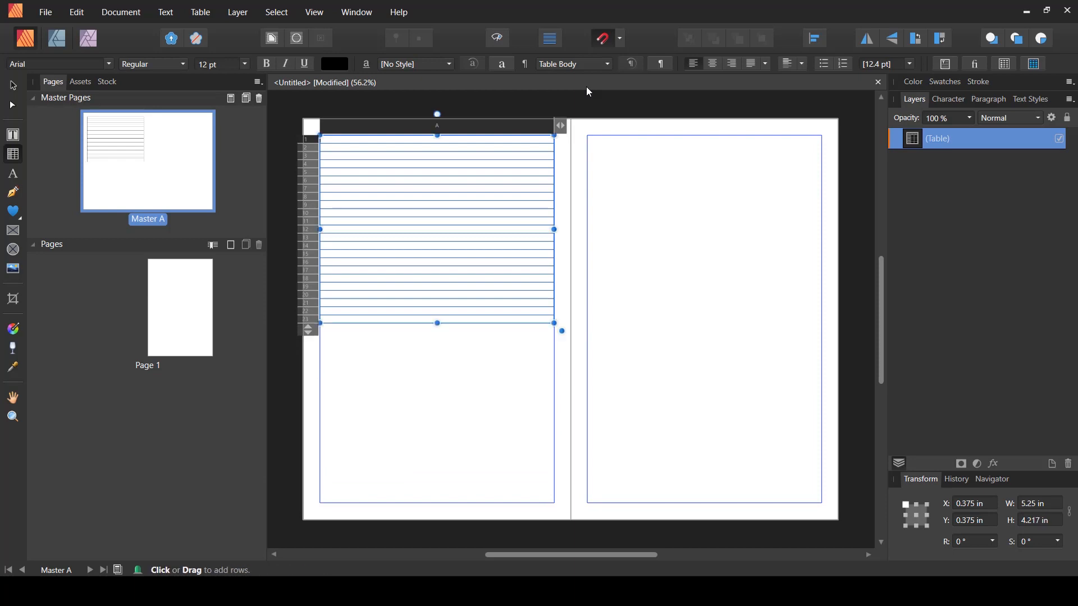
{"action": "left_click_drag", "start_coordinate": [437, 323], "coordinate": [437, 503]}
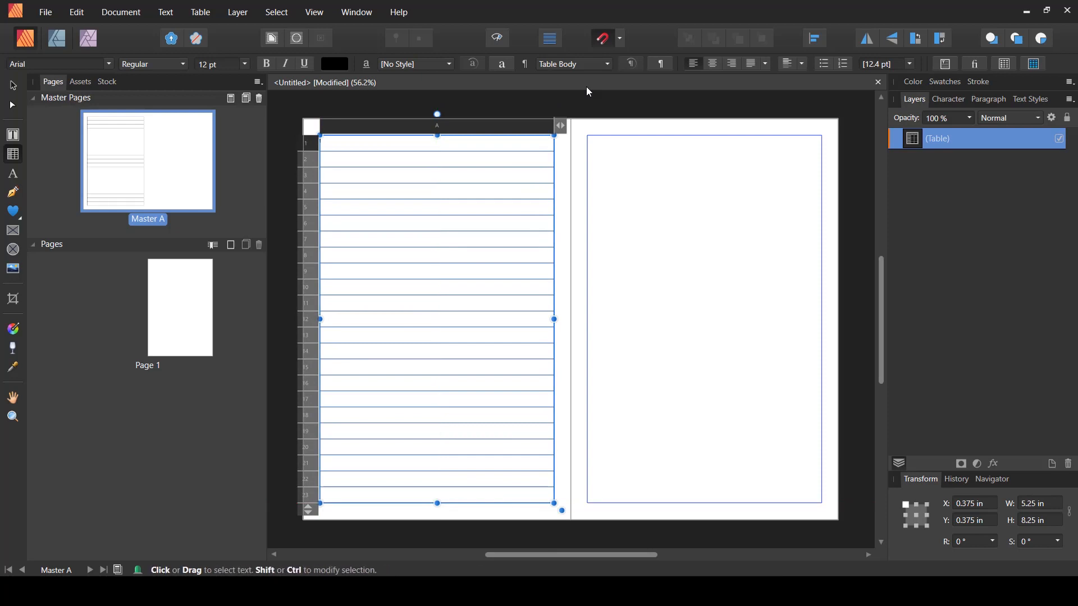
Step: Deselect the table and hide the page margins
{"action": "left_click", "coordinate": [14, 85]}
{"action": "left_click", "coordinate": [280, 168]}
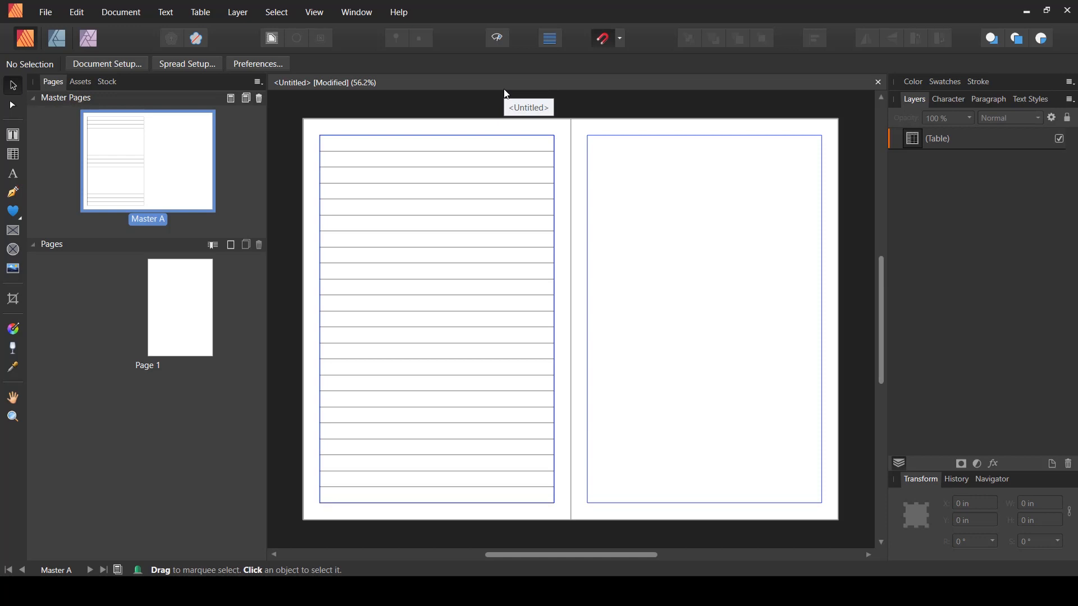
{"action": "left_click", "coordinate": [314, 13]}
{"action": "left_click", "coordinate": [336, 123]}
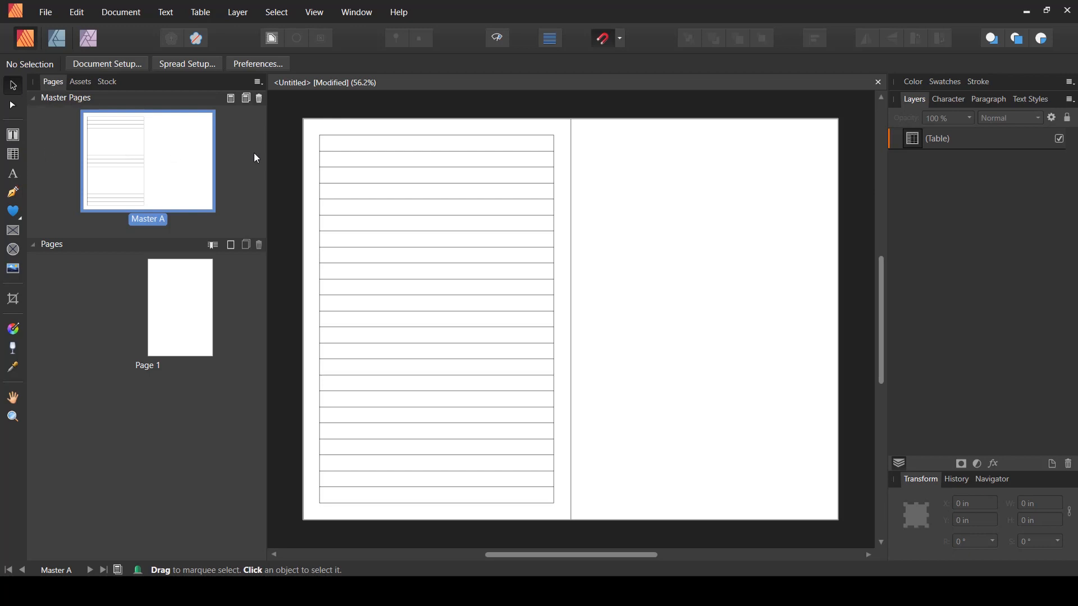
Step: Select the table on the left master page and display the Table settings
{"action": "key", "text": "ctrl+a"}
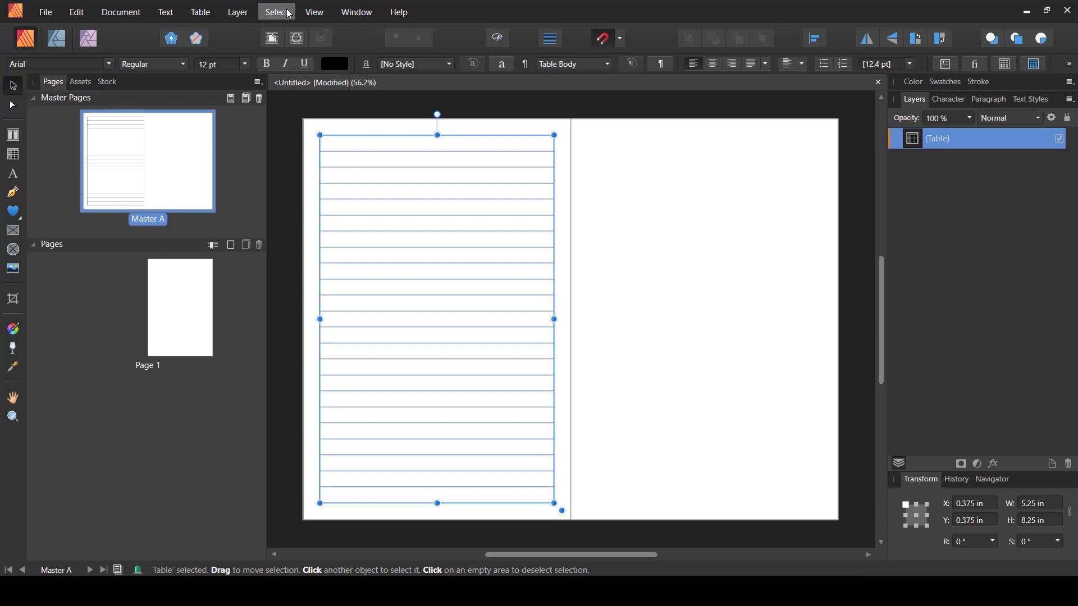
{"action": "left_click", "coordinate": [312, 14]}
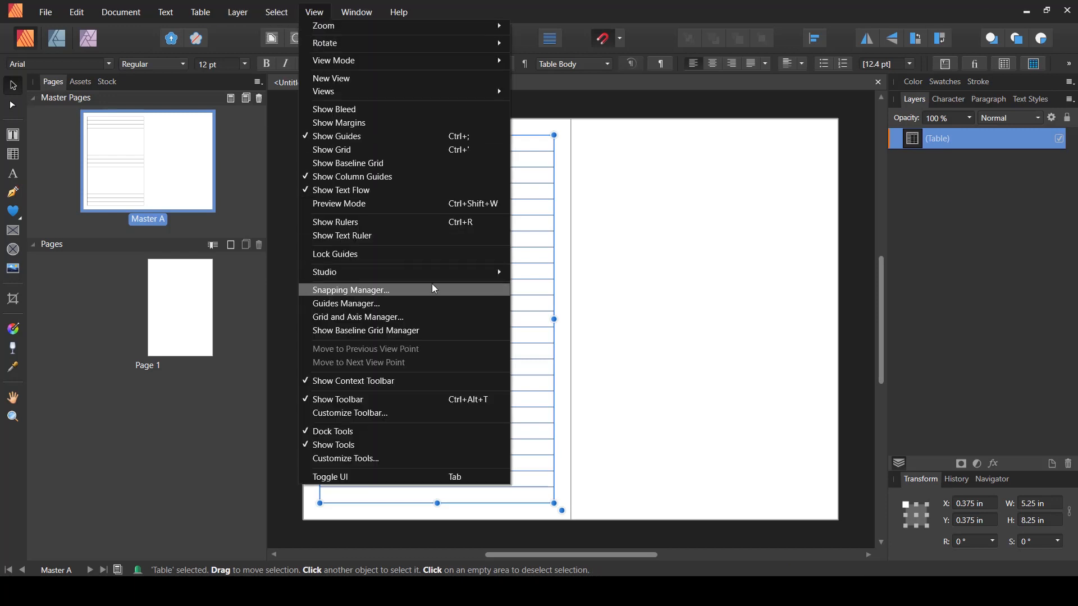
{"action": "mouse_move", "coordinate": [448, 273]}
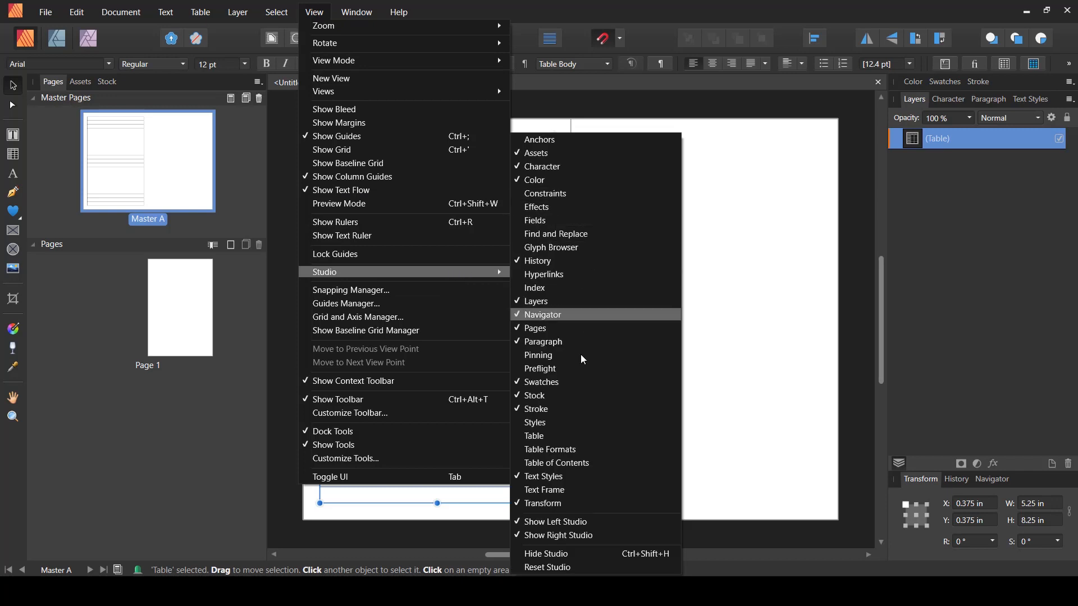
{"action": "left_click", "coordinate": [582, 440]}
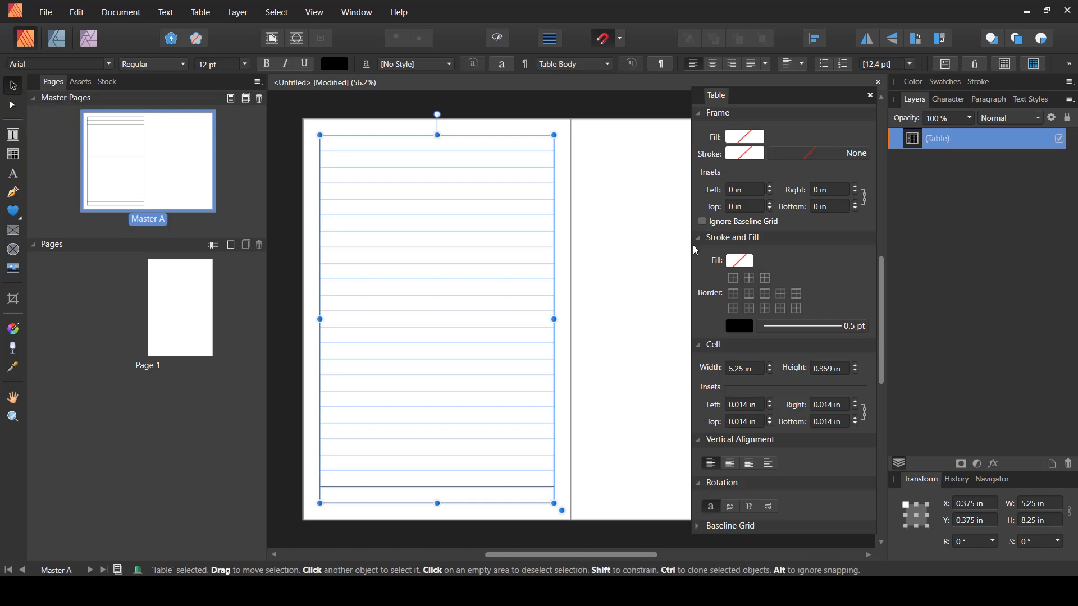
Step: Remove the stroke from the outside border of all the table's cells, keeping the inner lines, and deselect the table
{"action": "left_click", "coordinate": [15, 159]}
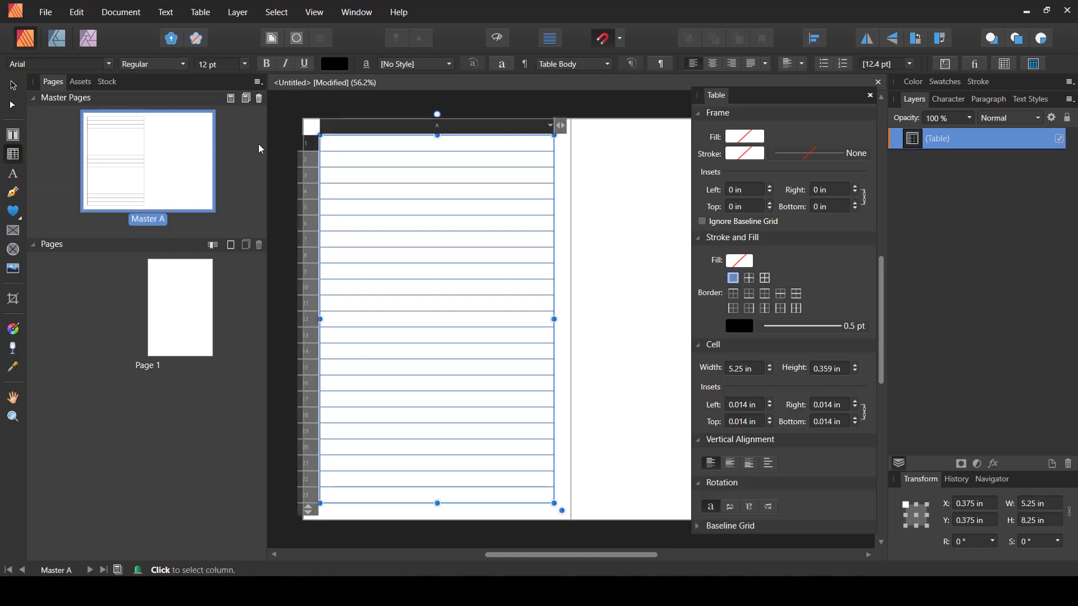
{"action": "key", "text": "ctrl+a"}
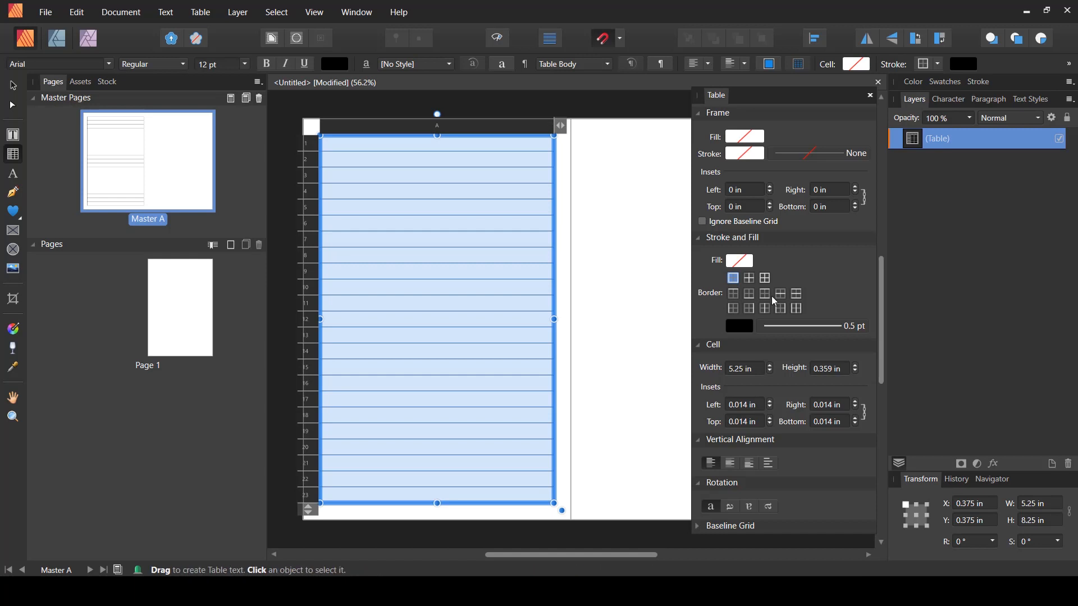
{"action": "left_click", "coordinate": [749, 279]}
{"action": "left_click", "coordinate": [736, 279]}
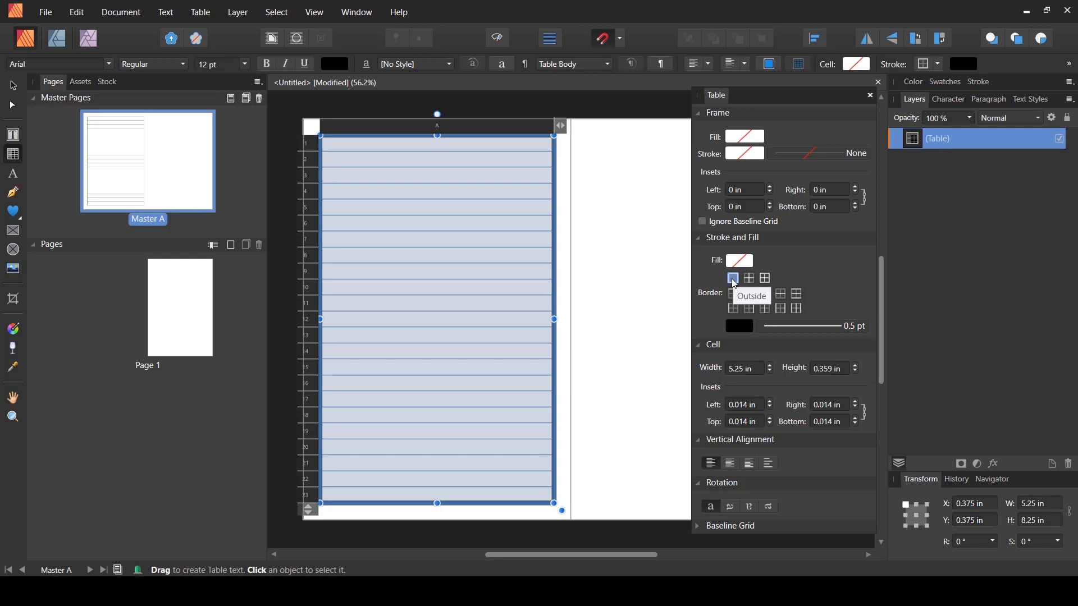
{"action": "left_click", "coordinate": [803, 328]}
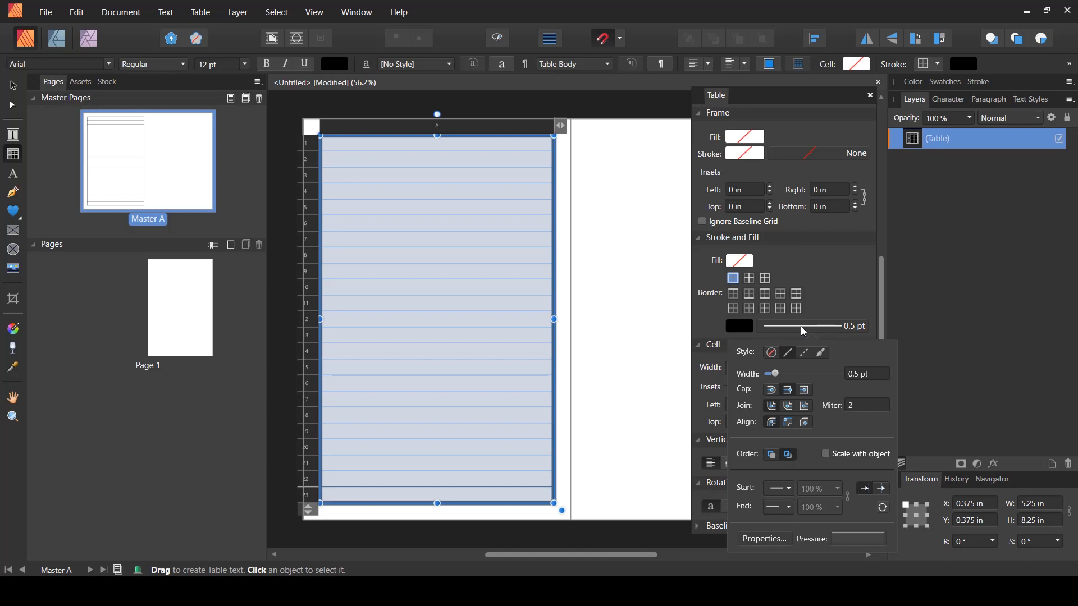
{"action": "left_click", "coordinate": [774, 356]}
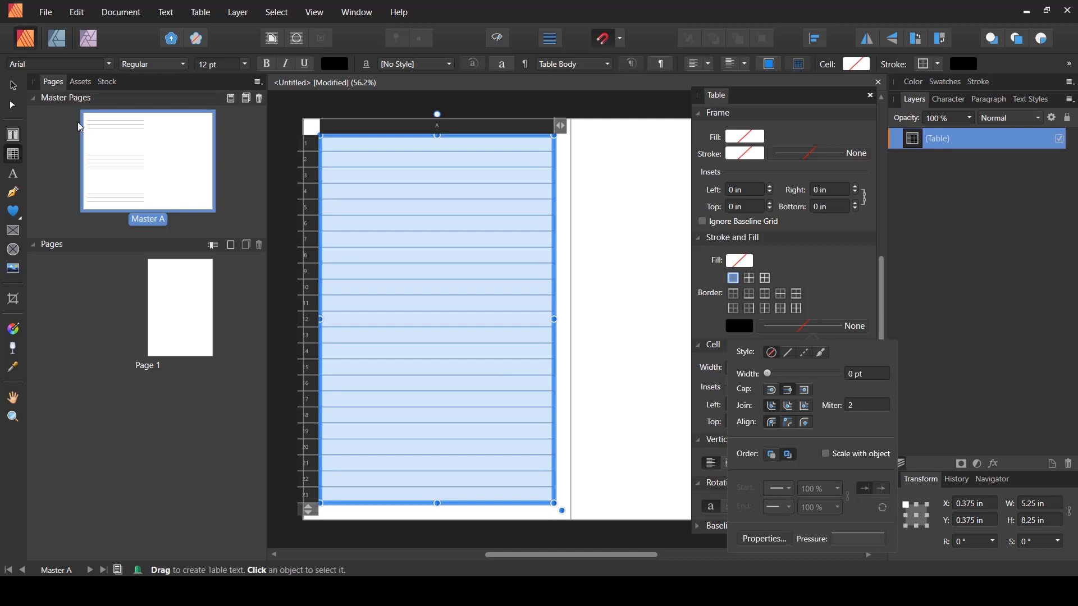
{"action": "left_click", "coordinate": [13, 85]}
{"action": "left_click", "coordinate": [255, 189]}
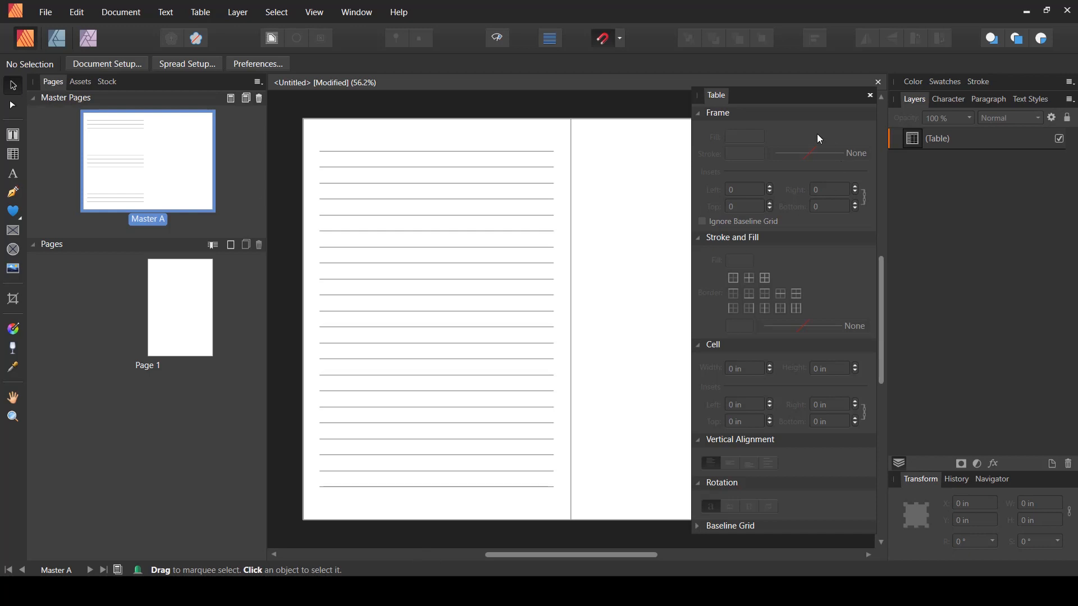
Step: Collapse the Table settings and show the page margins on the master spread
{"action": "left_click", "coordinate": [723, 96]}
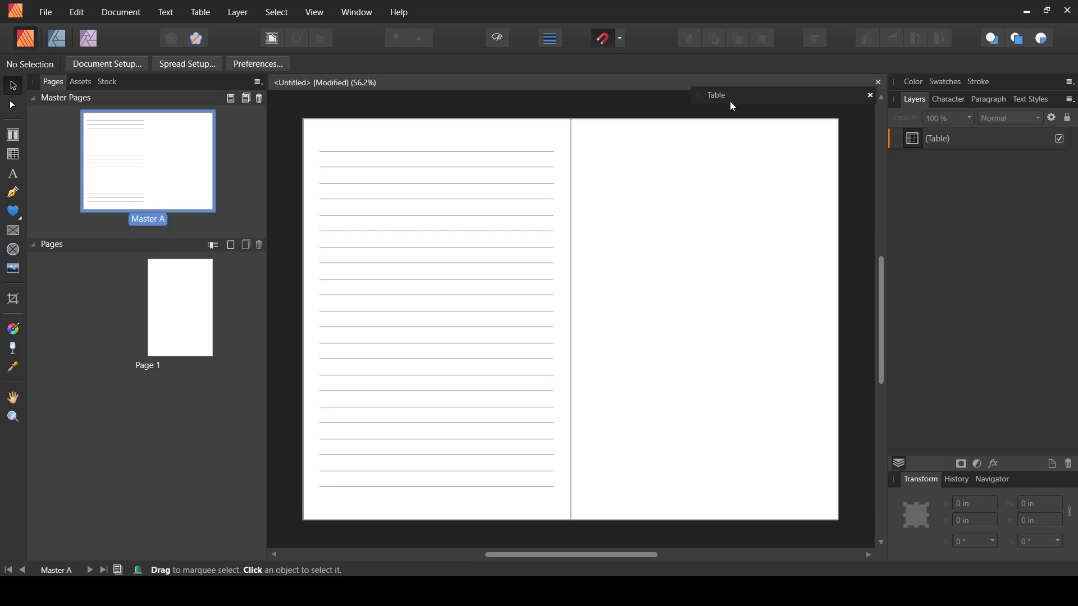
{"action": "key", "text": "ctrl+a"}
{"action": "left_click", "coordinate": [315, 13]}
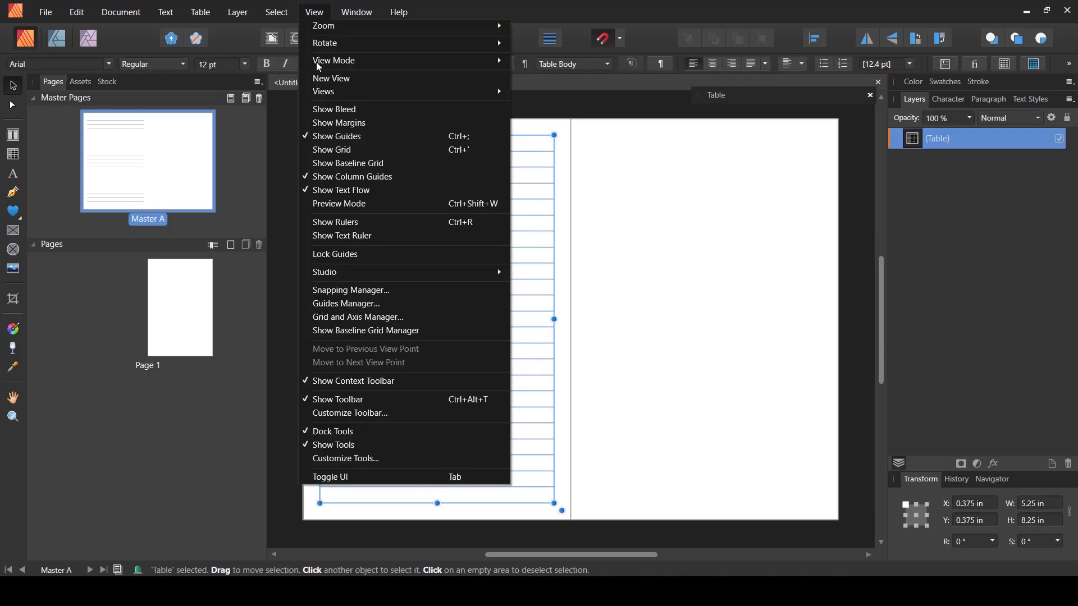
{"action": "left_click", "coordinate": [363, 124]}
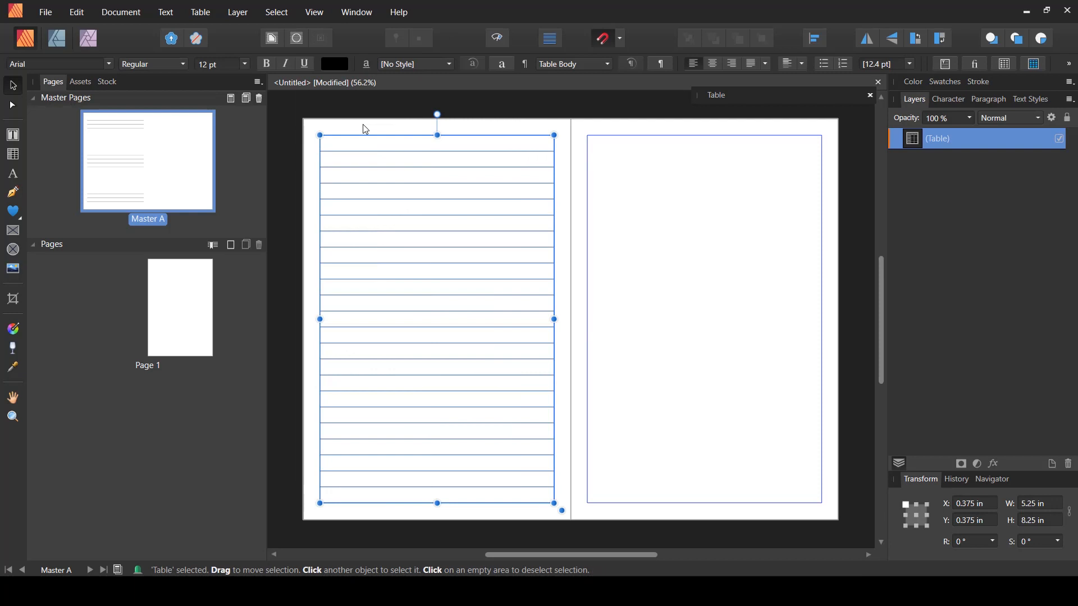
{"action": "left_click", "coordinate": [366, 129]}
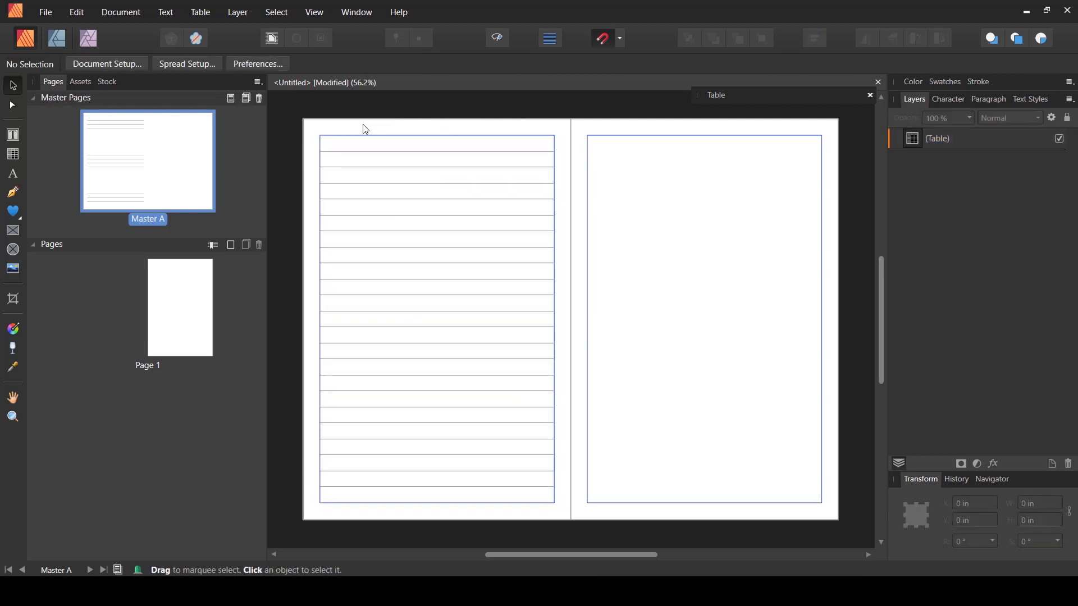
Step: Copy the lined table and place the duplicate within the right master page's margins, at X 6.375 in
{"action": "key", "text": "ctrl+a"}
{"action": "key", "text": "ctrl"}
{"action": "key", "text": "ctrl"}
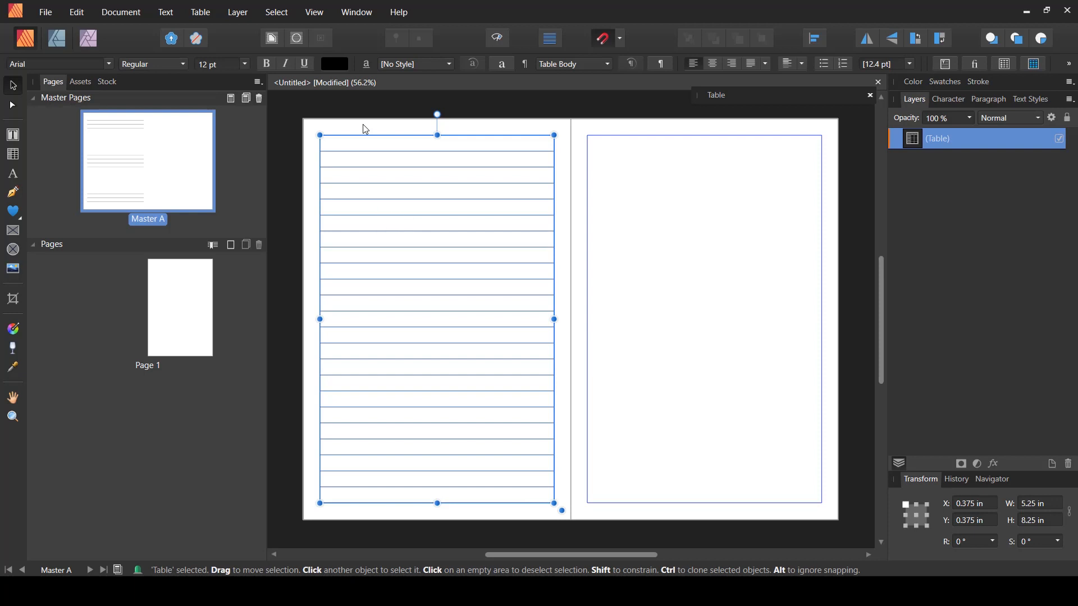
{"action": "left_click", "coordinate": [366, 129]}
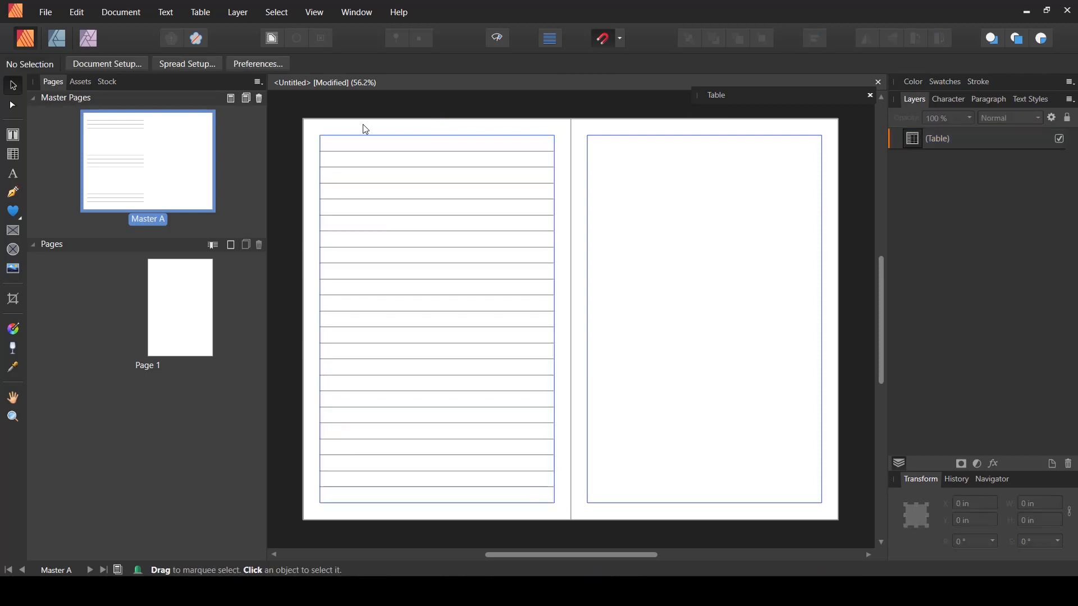
{"action": "key", "text": "ctrl+v"}
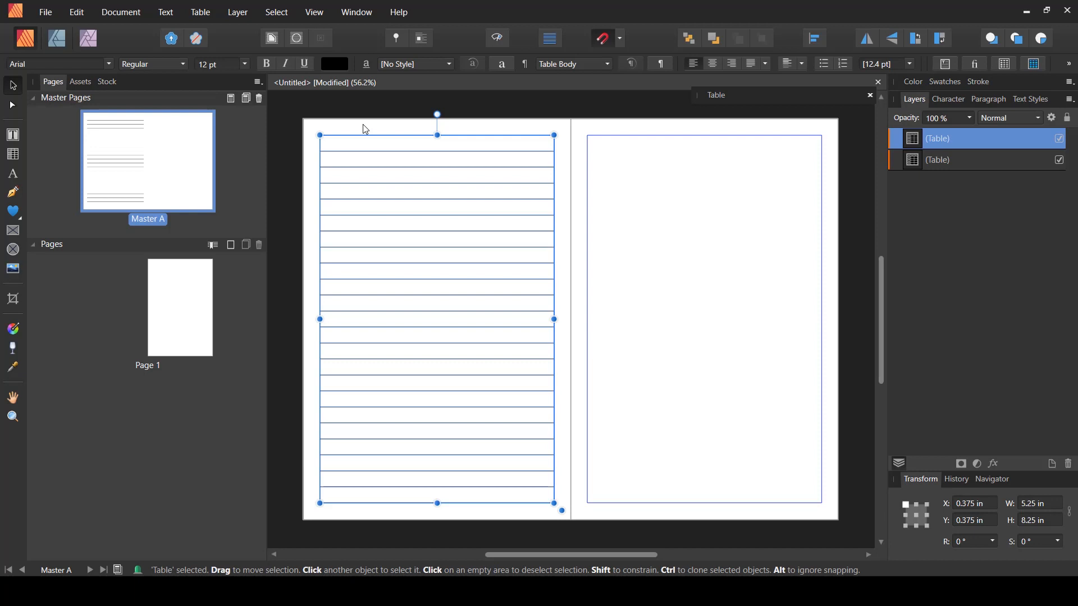
{"action": "left_click_drag", "start_coordinate": [365, 129], "coordinate": [633, 129]}
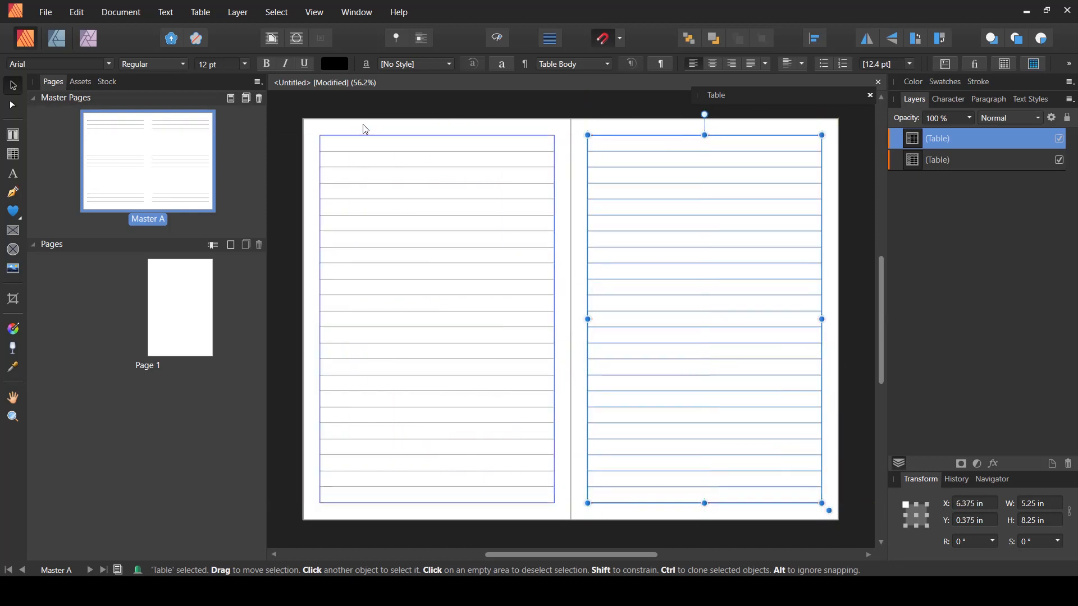
{"action": "left_click", "coordinate": [366, 129]}
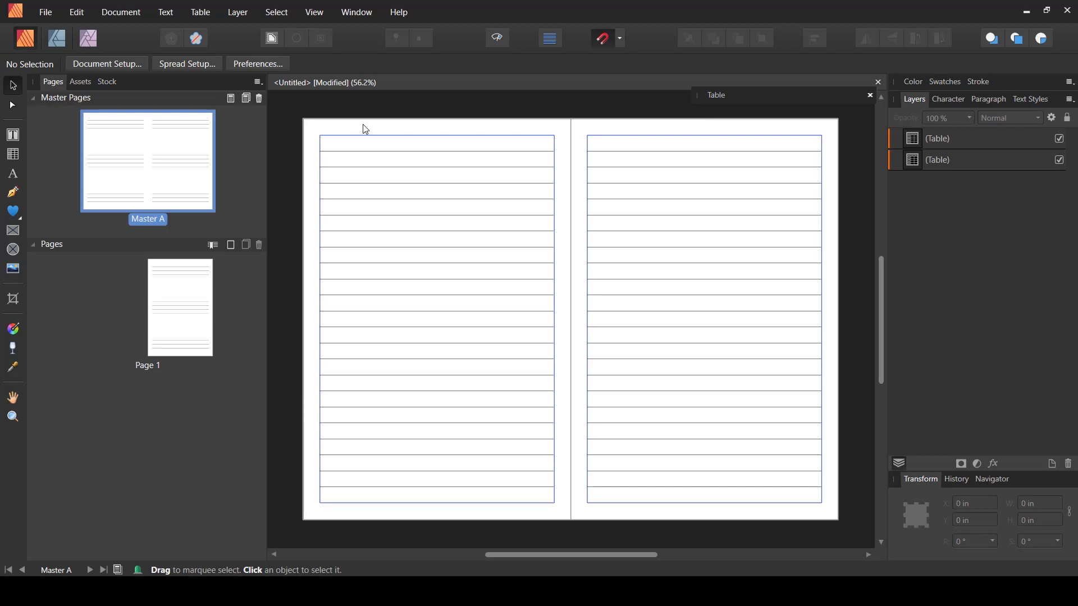
Step: Hide the page margins and open page 1 for viewing
{"action": "scroll", "coordinate": [368, 129], "scroll_direction": "up", "scroll_amount": 1}
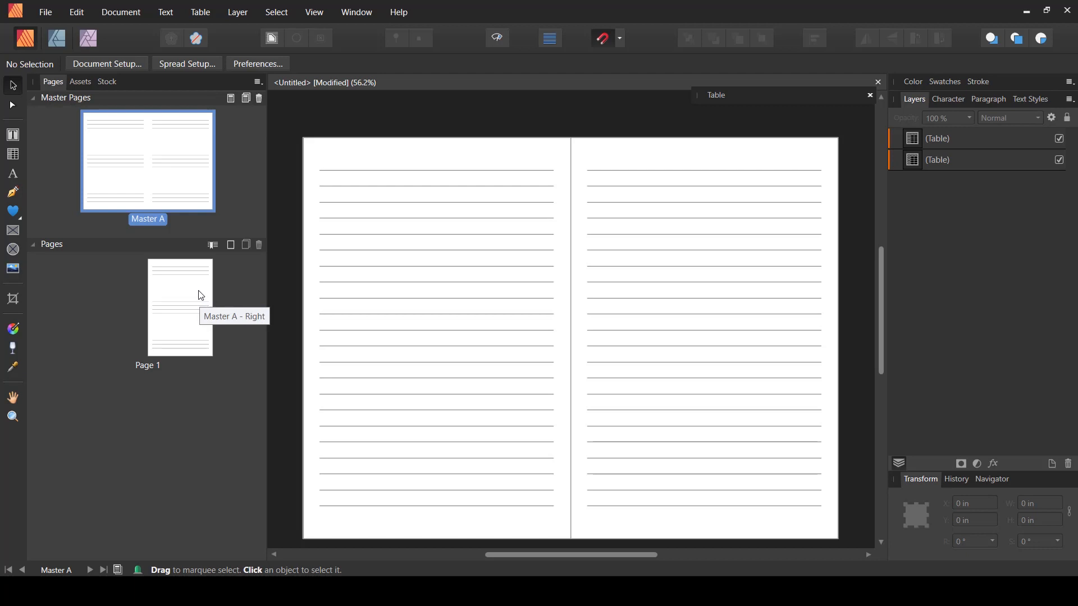
{"action": "left_click", "coordinate": [157, 325]}
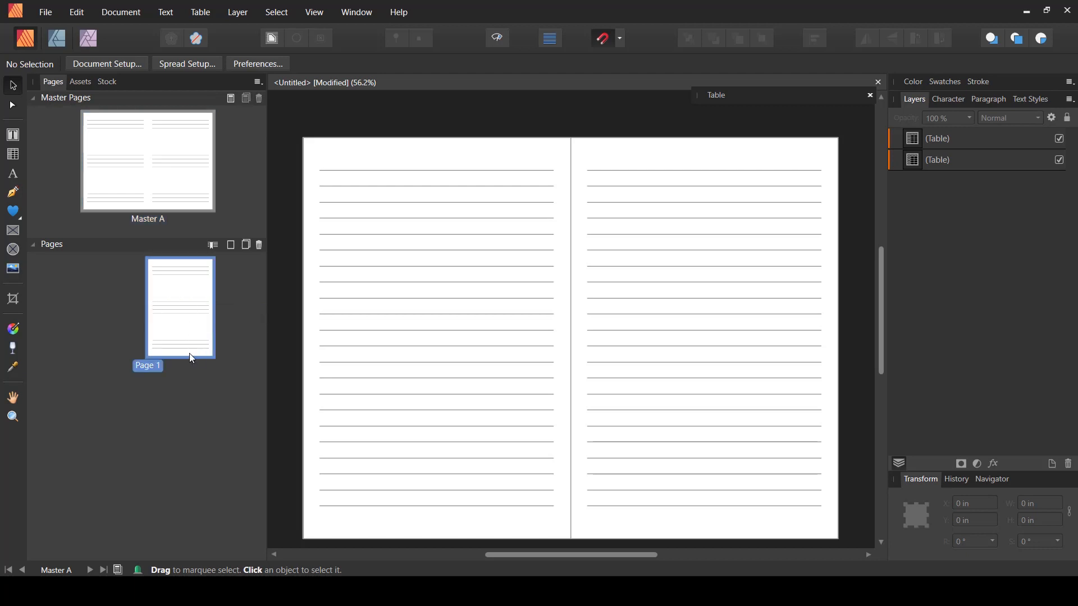
{"action": "left_click", "coordinate": [189, 441]}
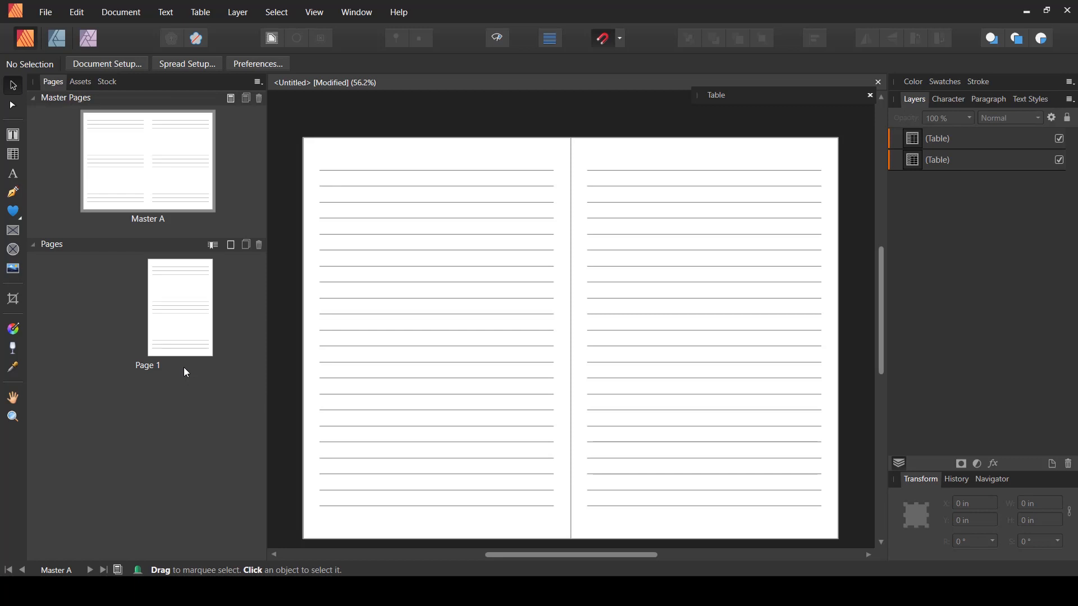
{"action": "double_click", "coordinate": [180, 317]}
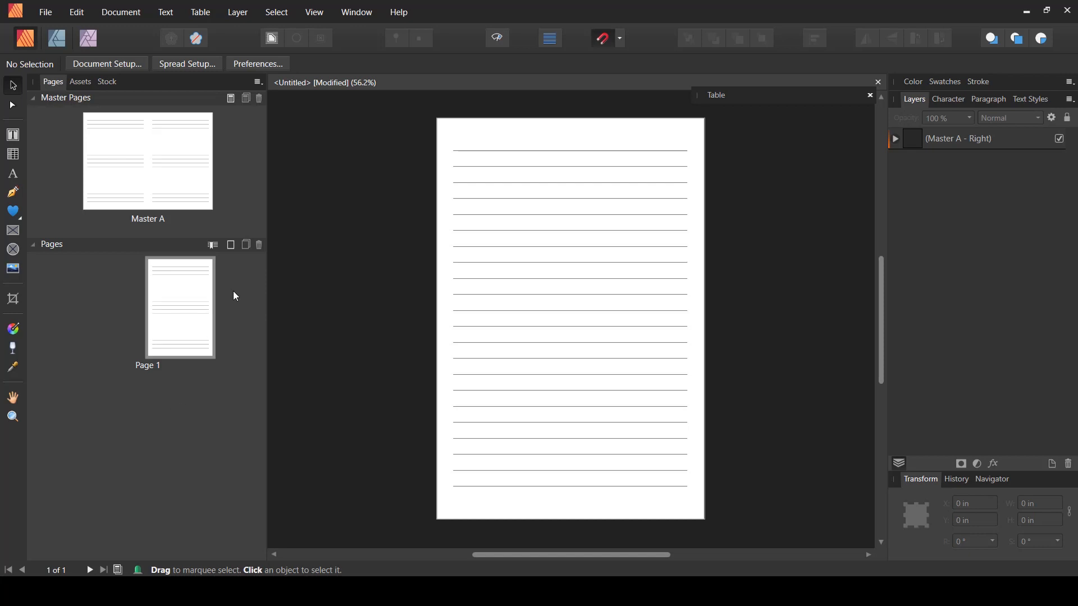
Step: Add 2 pages after page 1 using Master A and open the new spread
{"action": "left_click", "coordinate": [243, 247]}
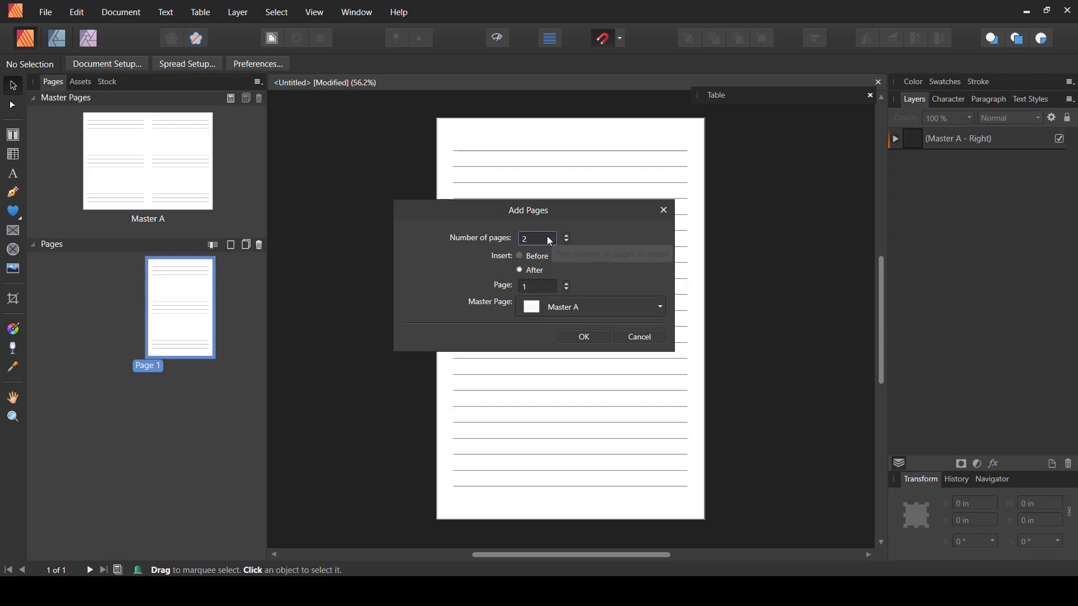
{"action": "left_click", "coordinate": [578, 308]}
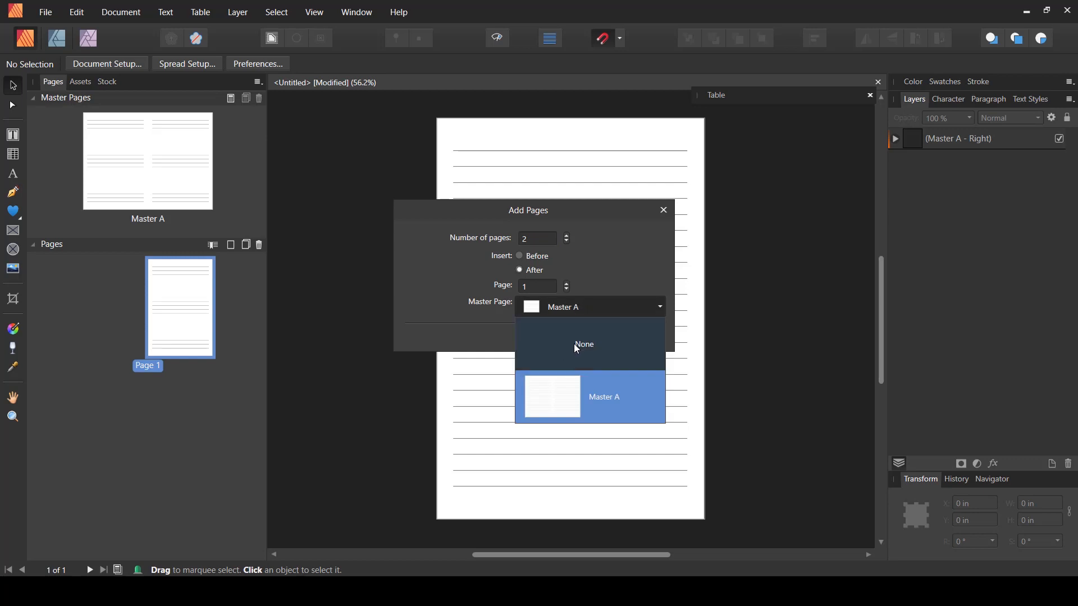
{"action": "left_click", "coordinate": [557, 409]}
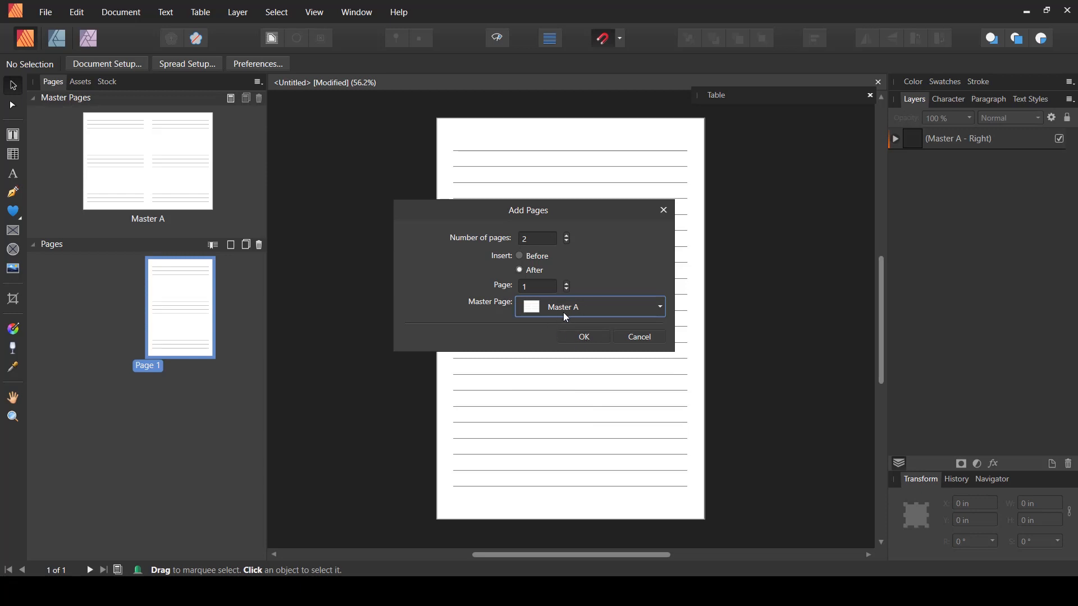
{"action": "left_click", "coordinate": [584, 337]}
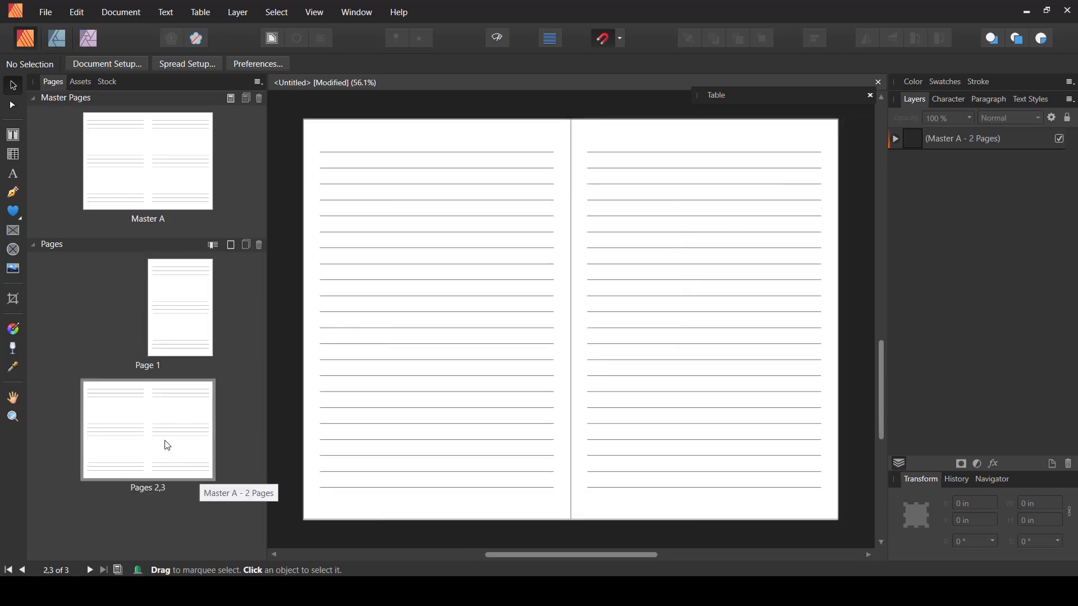
{"action": "double_click", "coordinate": [128, 449]}
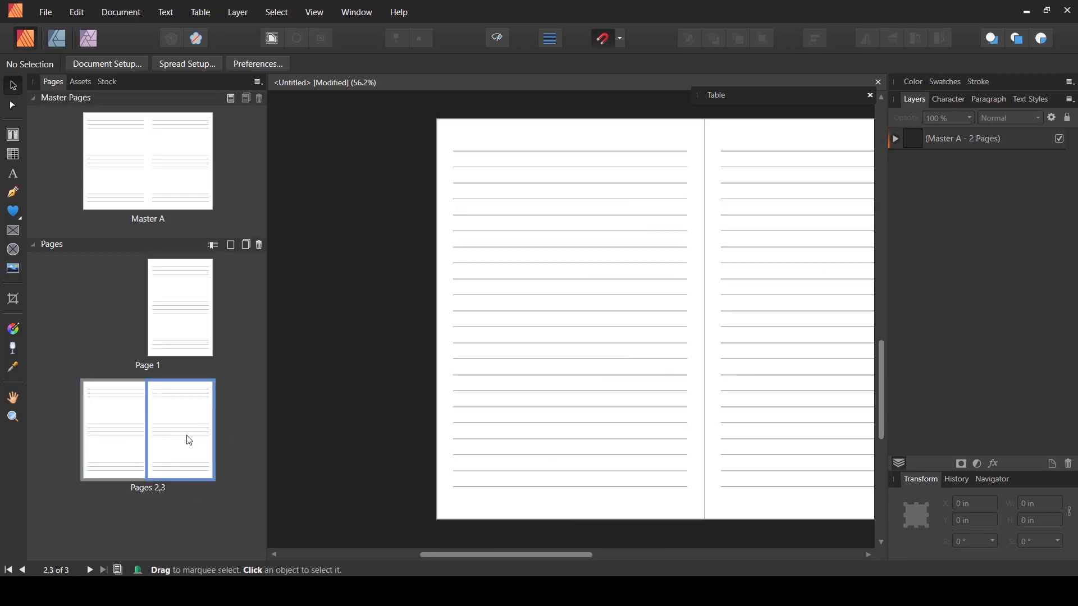
Step: Return to page 1 and clear its master so it carries no lines
{"action": "left_click", "coordinate": [149, 479]}
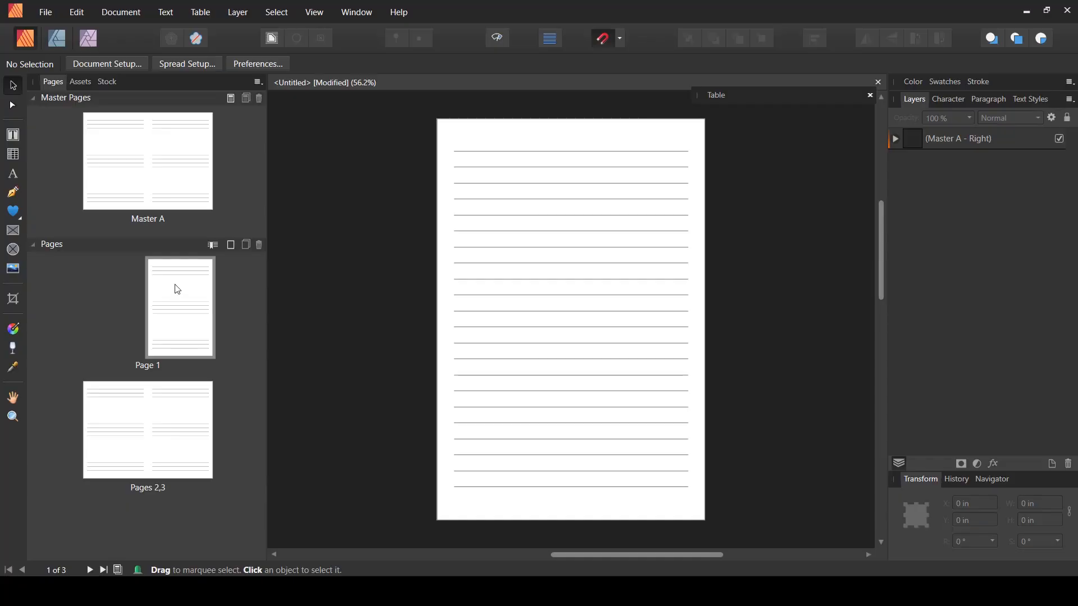
{"action": "right_click", "coordinate": [183, 310]}
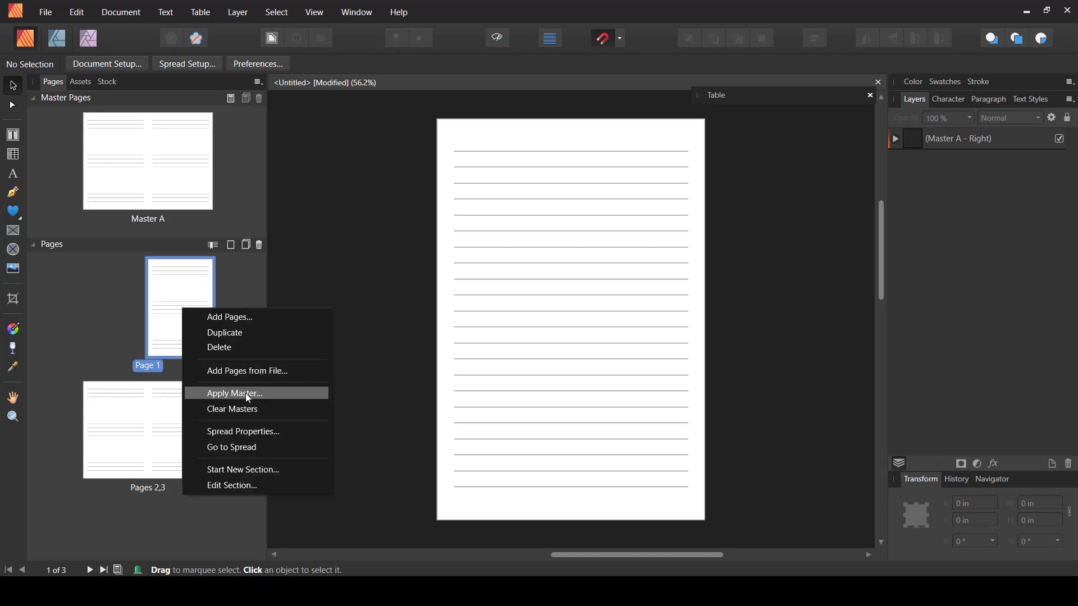
{"action": "left_click", "coordinate": [254, 411]}
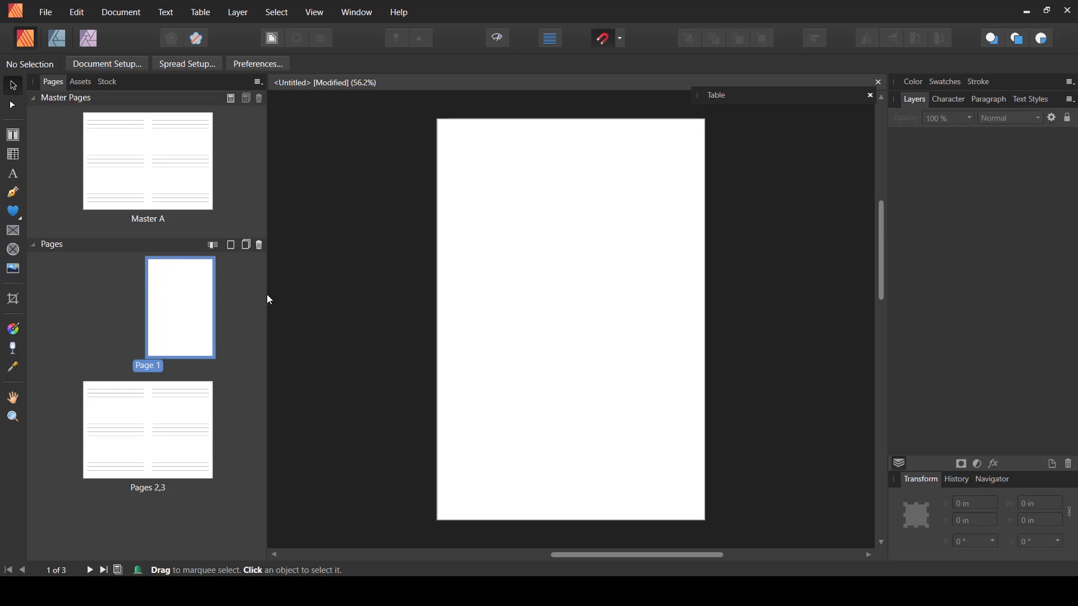
Step: Switch to the Designer persona and draw a rectangle about 4.56 in wide and 2.14 in high, centred on page 1
{"action": "left_click", "coordinate": [56, 39]}
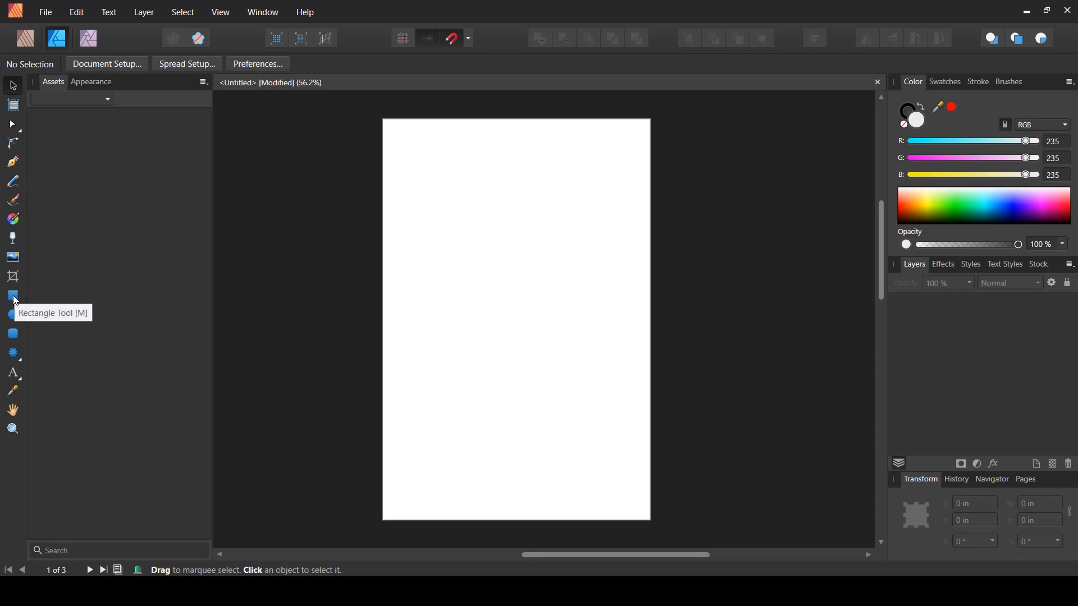
{"action": "left_click", "coordinate": [14, 298]}
{"action": "left_click_drag", "start_coordinate": [431, 256], "coordinate": [636, 352]}
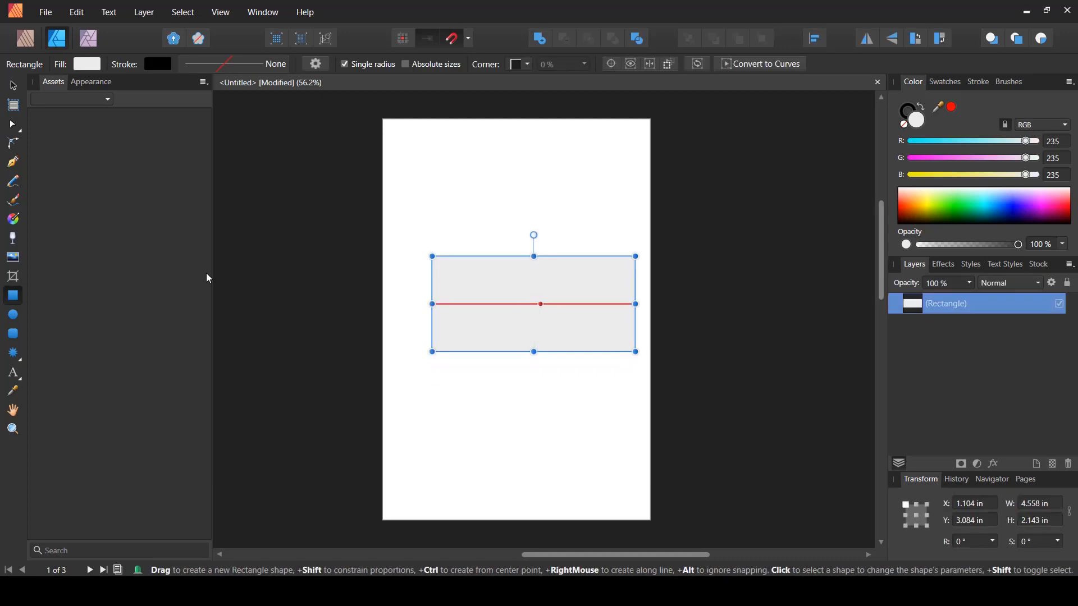
{"action": "key", "text": "v"}
{"action": "left_click_drag", "start_coordinate": [534, 304], "coordinate": [517, 320]}
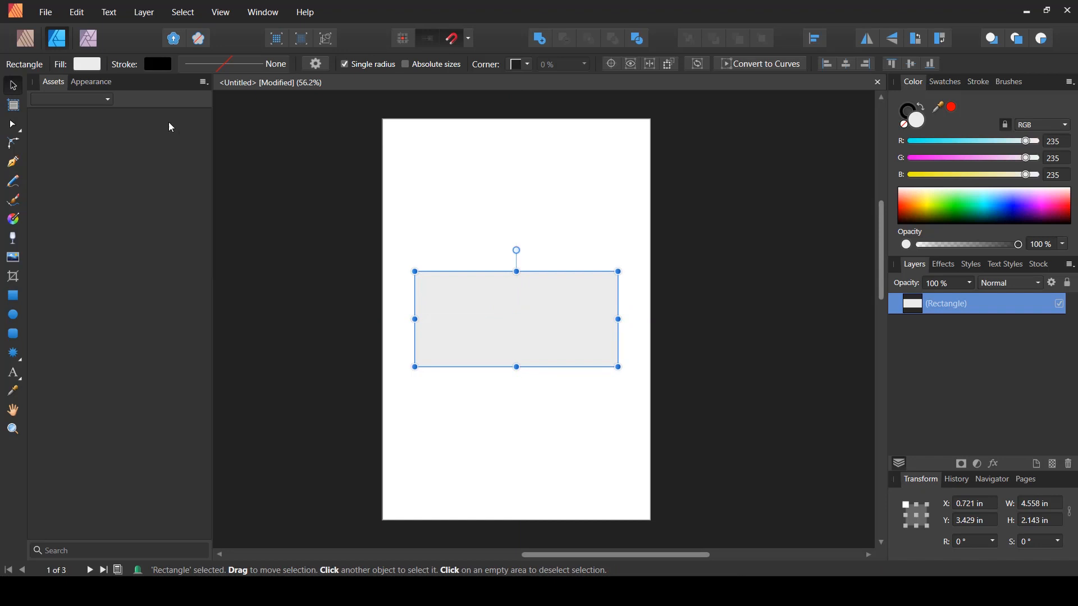
Step: Set the rectangle's fill to white, RGB 255, 255, 255, and show its colour as HSL sliders with lightness 100
{"action": "left_click", "coordinate": [87, 64]}
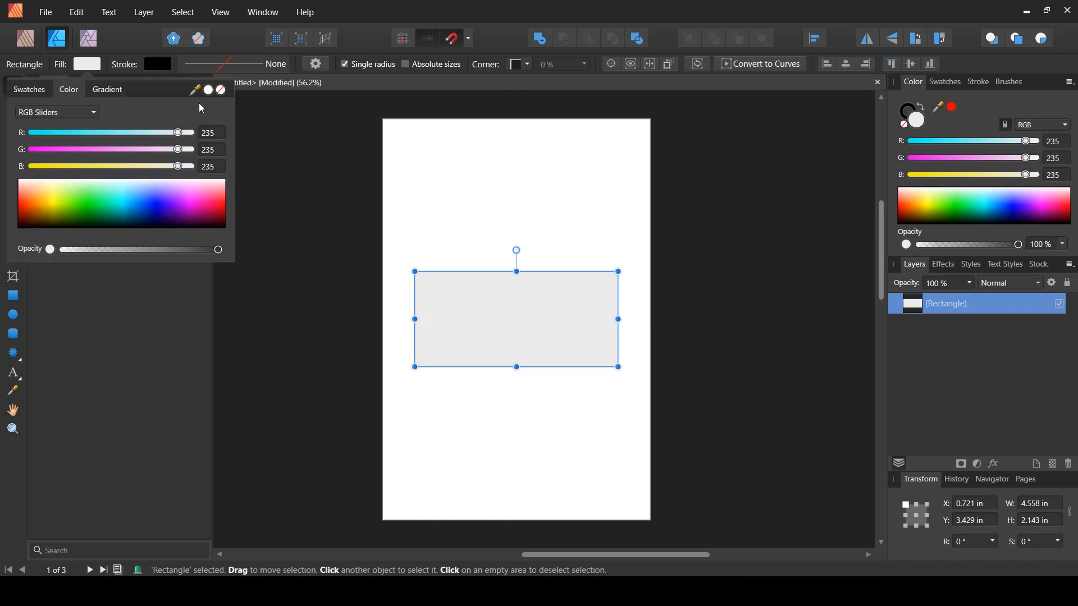
{"action": "left_click_drag", "start_coordinate": [177, 132], "coordinate": [218, 160]}
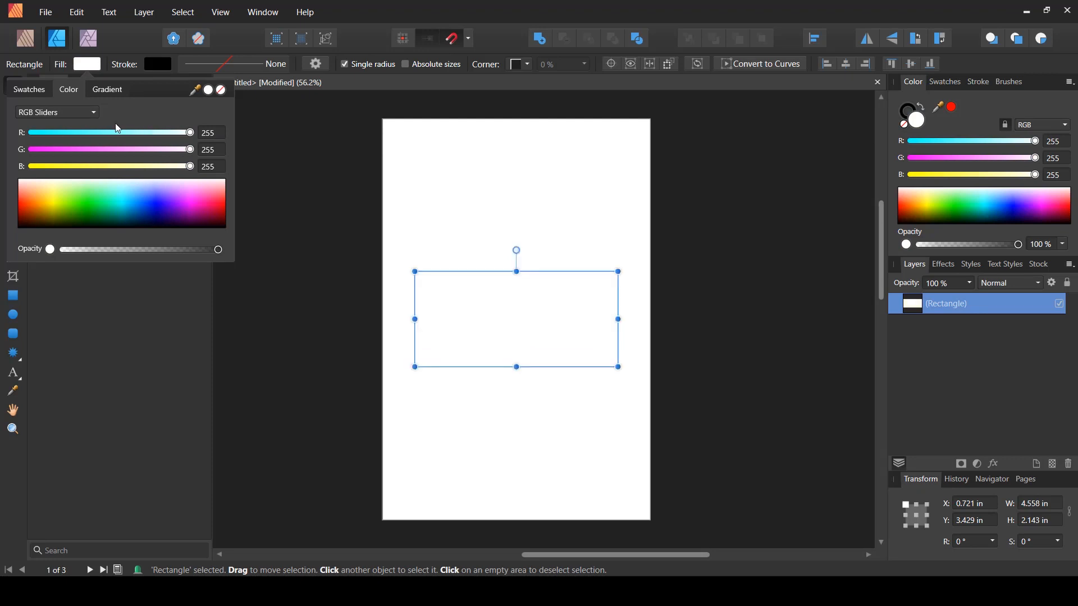
{"action": "left_click", "coordinate": [79, 113]}
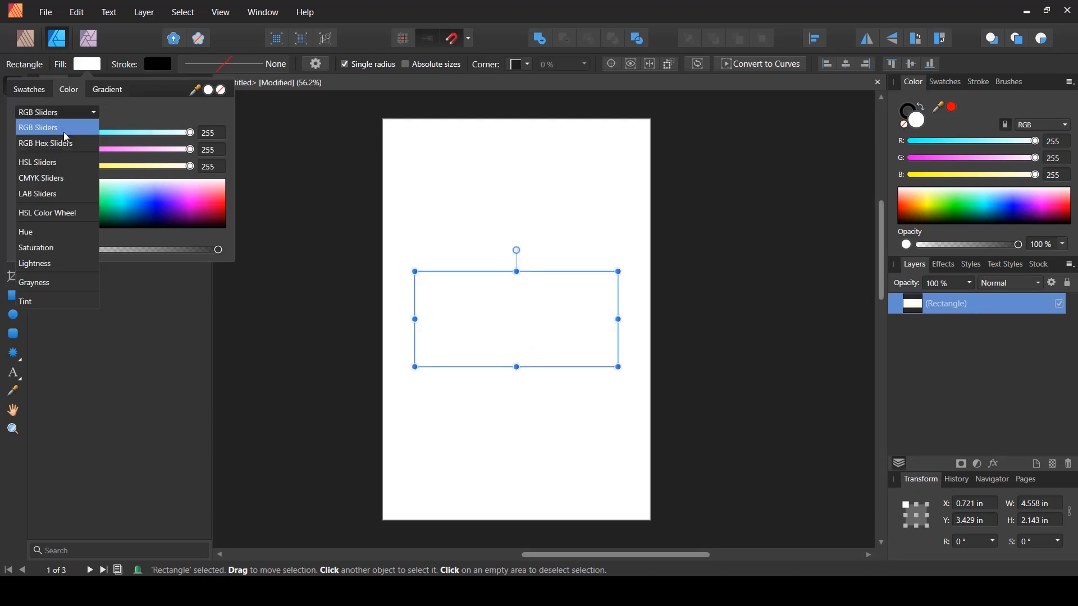
{"action": "left_click", "coordinate": [50, 162]}
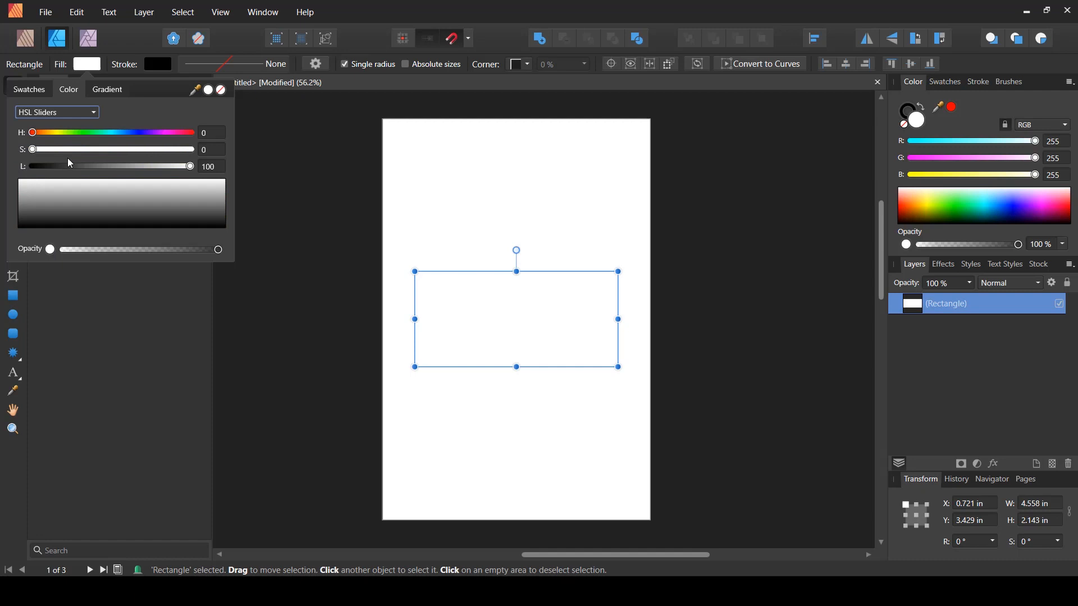
{"action": "left_click_drag", "start_coordinate": [190, 167], "coordinate": [223, 161]}
Step: Give the rectangle a solid black outline 2 pt wide
{"action": "left_click", "coordinate": [198, 67]}
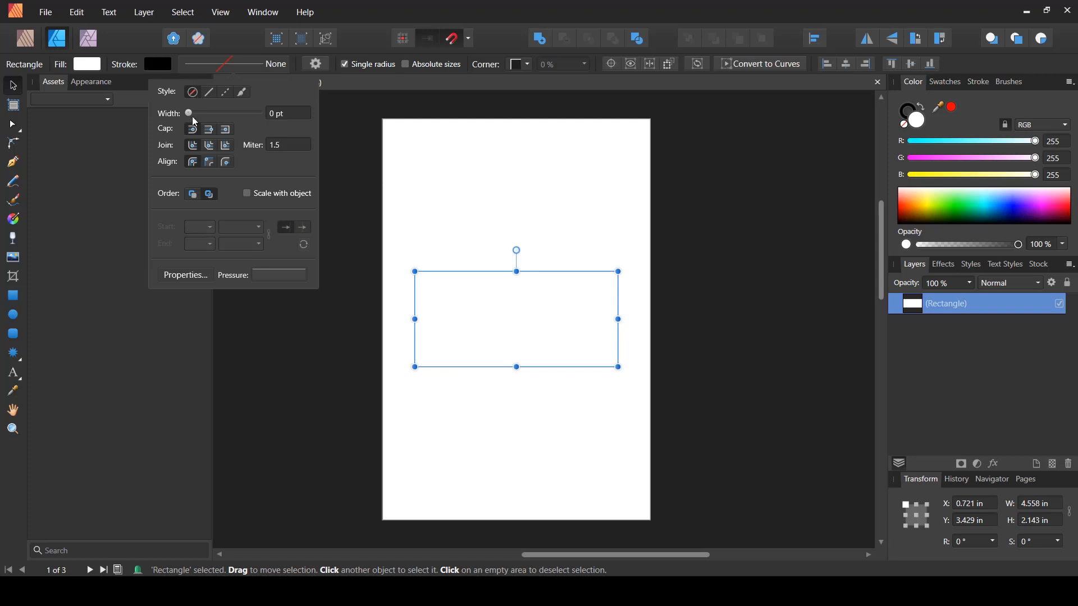
{"action": "left_click_drag", "start_coordinate": [197, 113], "coordinate": [206, 113]}
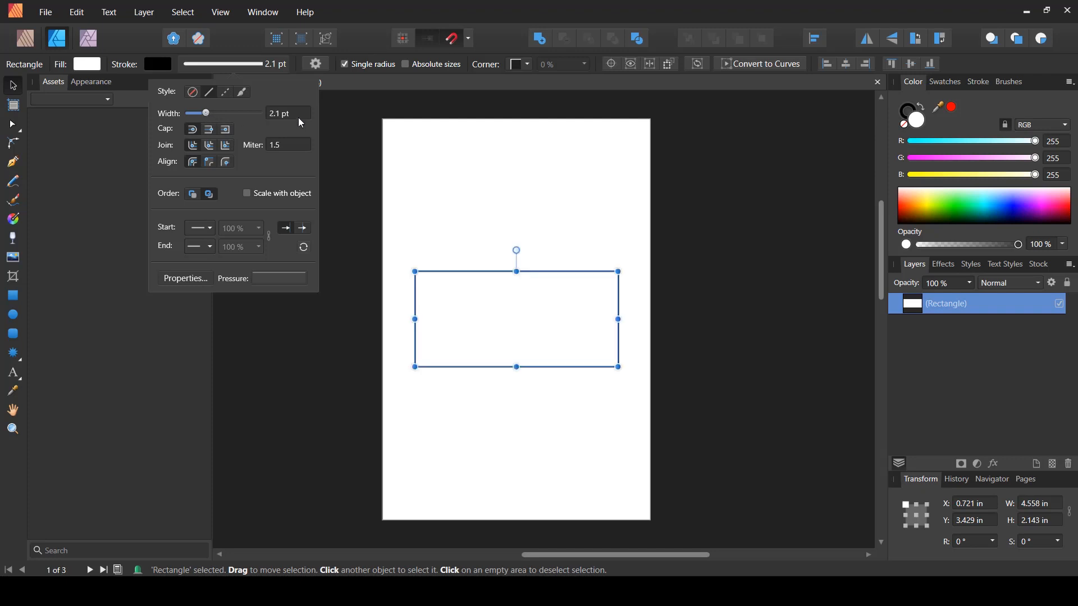
{"action": "type", "text": "2"}
{"action": "key", "text": "Return"}
{"action": "left_click", "coordinate": [560, 239]}
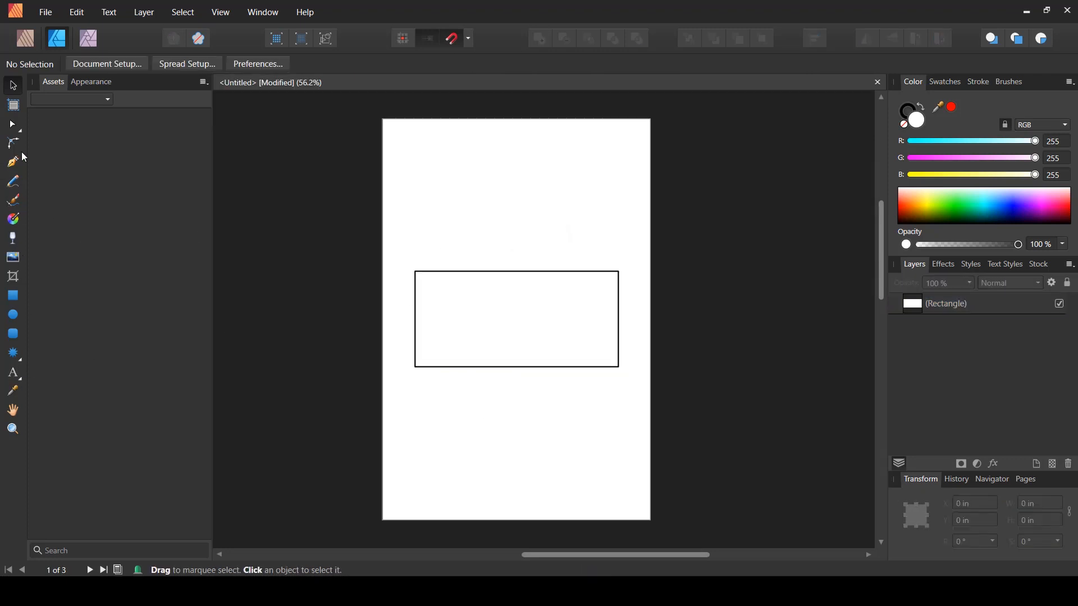
Step: Add the art text "THIS NOTEBOOK BELONGS TO" at about 19 pt, centred just inside the rectangle's upper edge
{"action": "left_click", "coordinate": [20, 369]}
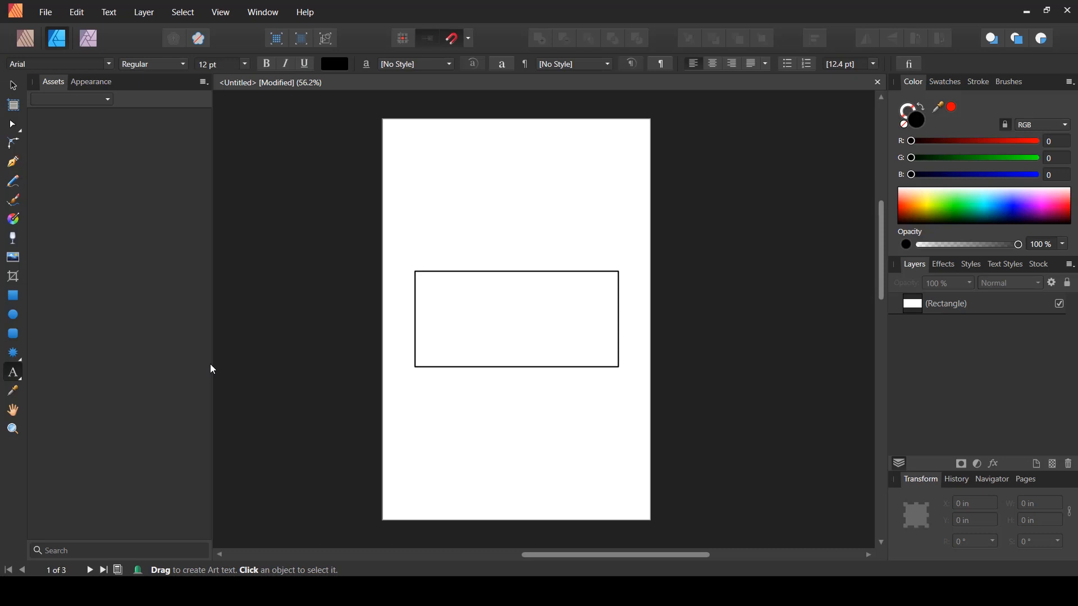
{"action": "left_click", "coordinate": [434, 287]}
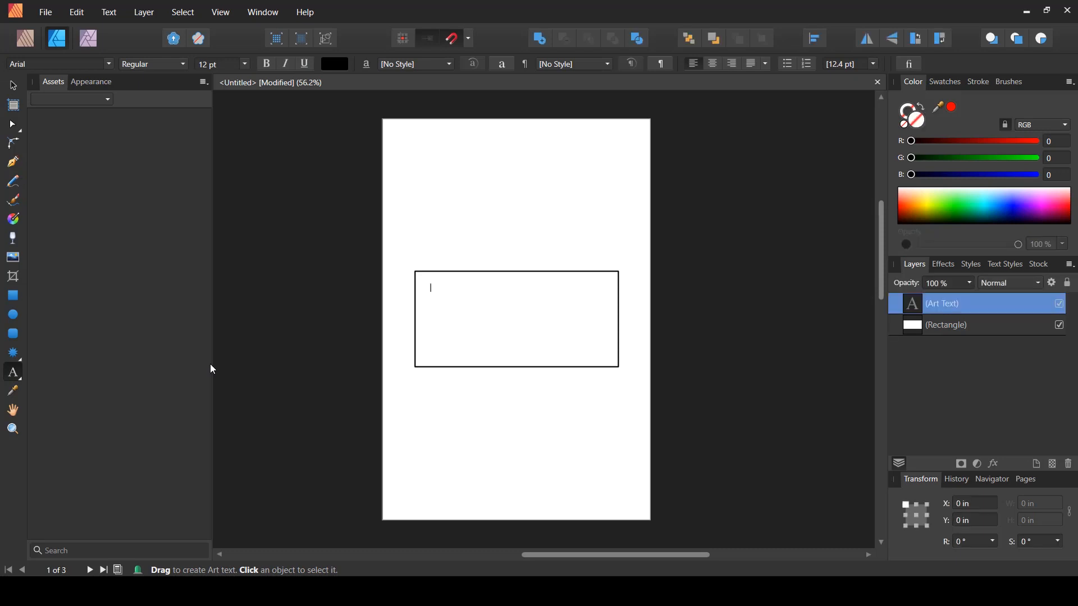
{"action": "type", "text": "THIS NOTEBOOK BELONGS TO"}
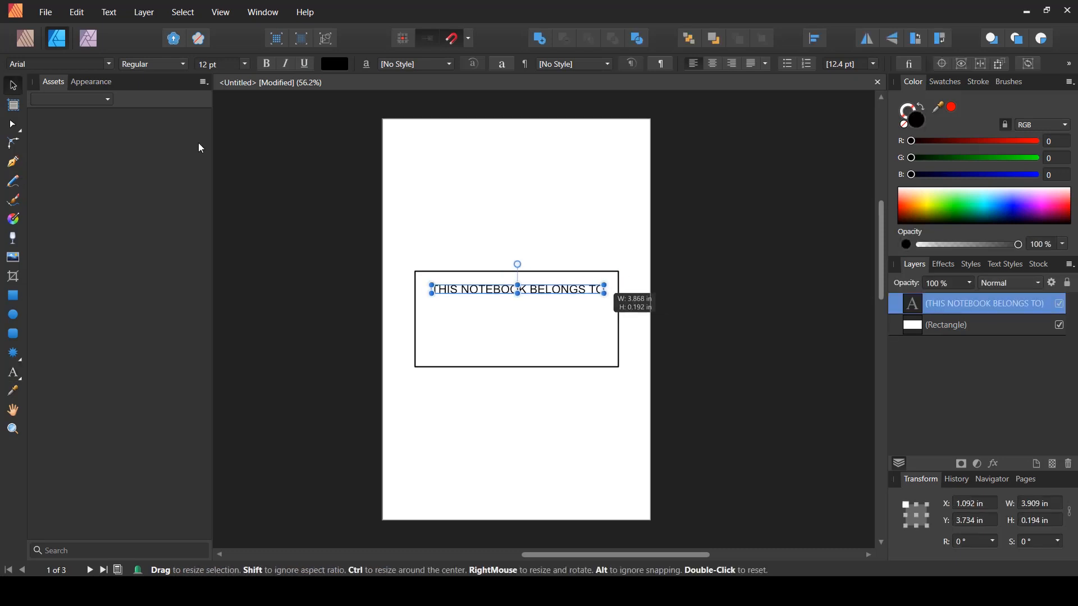
{"action": "key", "text": "Escape"}
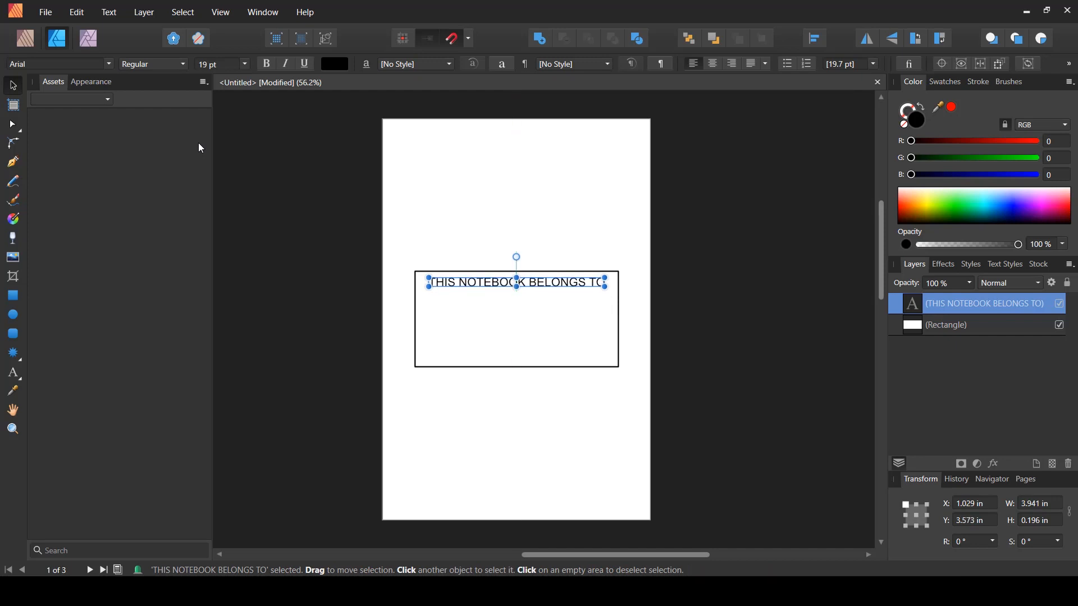
{"action": "key", "text": "Escape"}
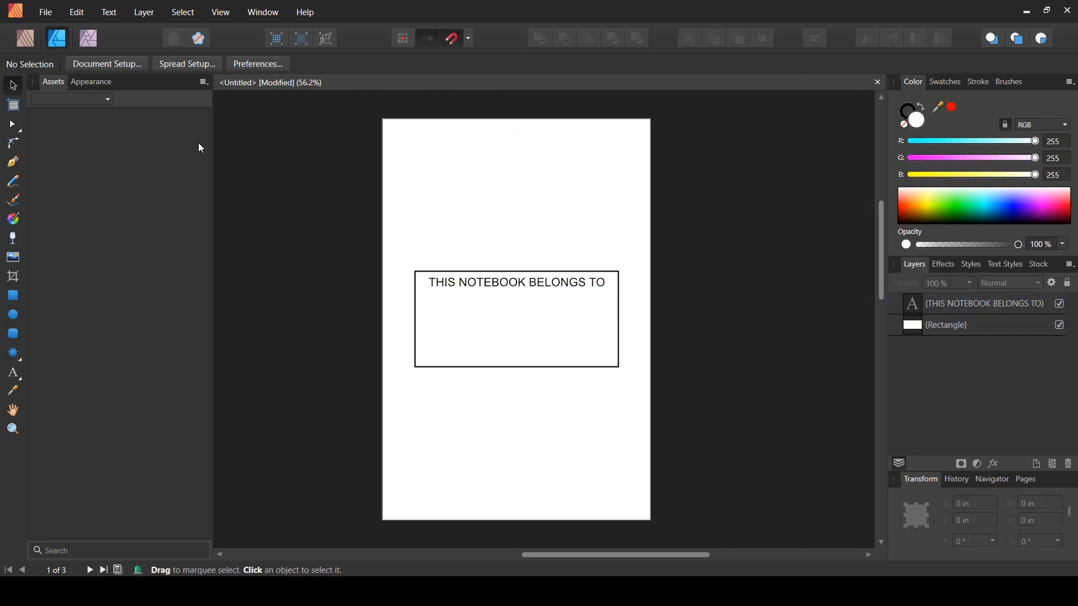
Step: Draw a straight horizontal line about 3.94 in long beneath the text, using the Pen tool in Polygon mode
{"action": "left_click", "coordinate": [14, 163]}
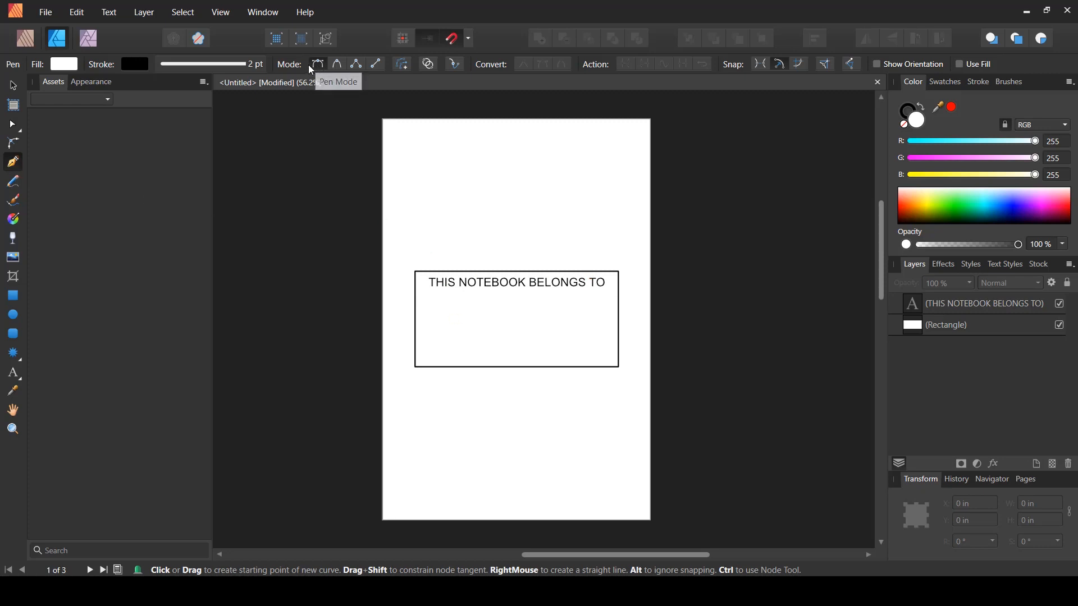
{"action": "left_click", "coordinate": [358, 65]}
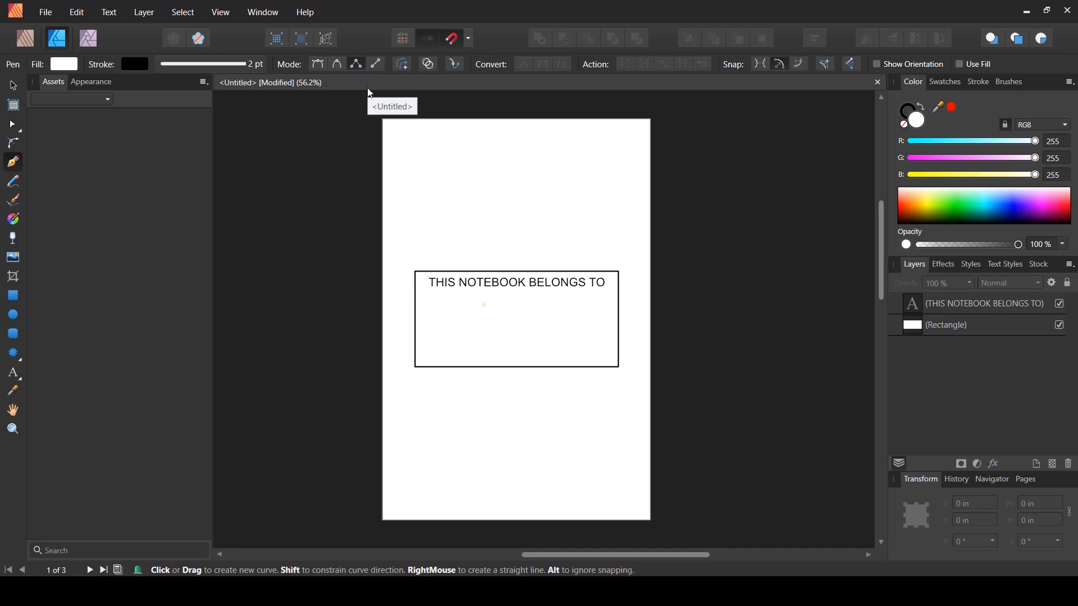
{"action": "left_click", "coordinate": [428, 299]}
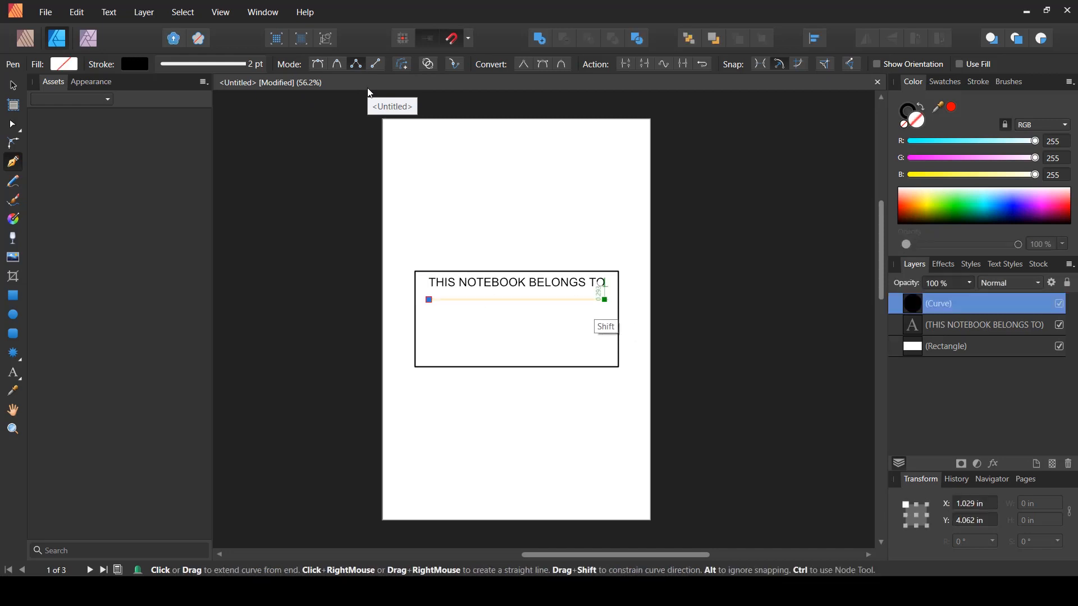
{"action": "left_click", "coordinate": [605, 299]}
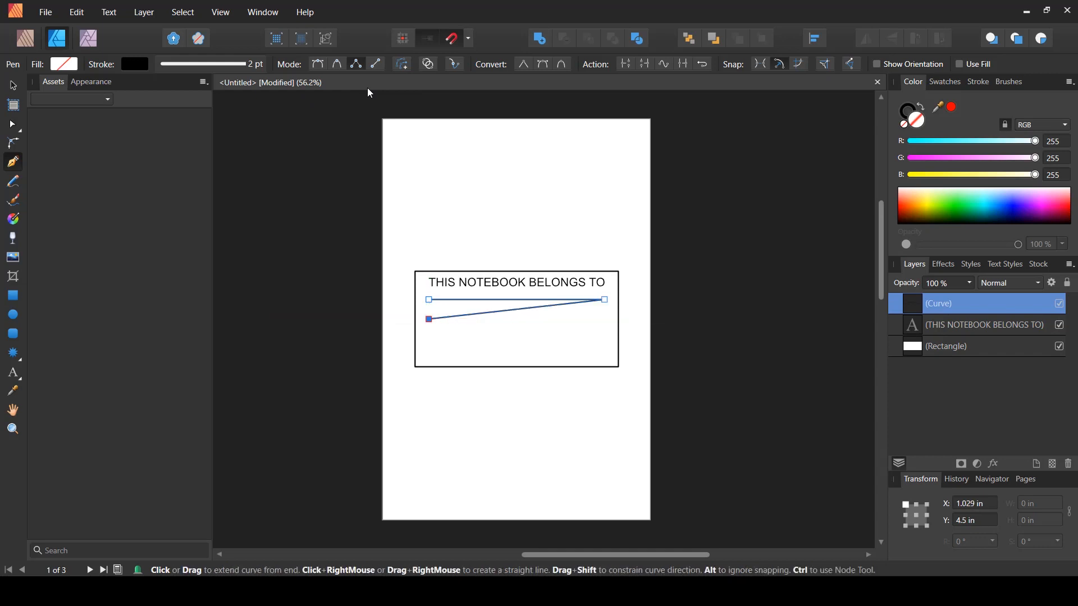
{"action": "key", "text": "Escape"}
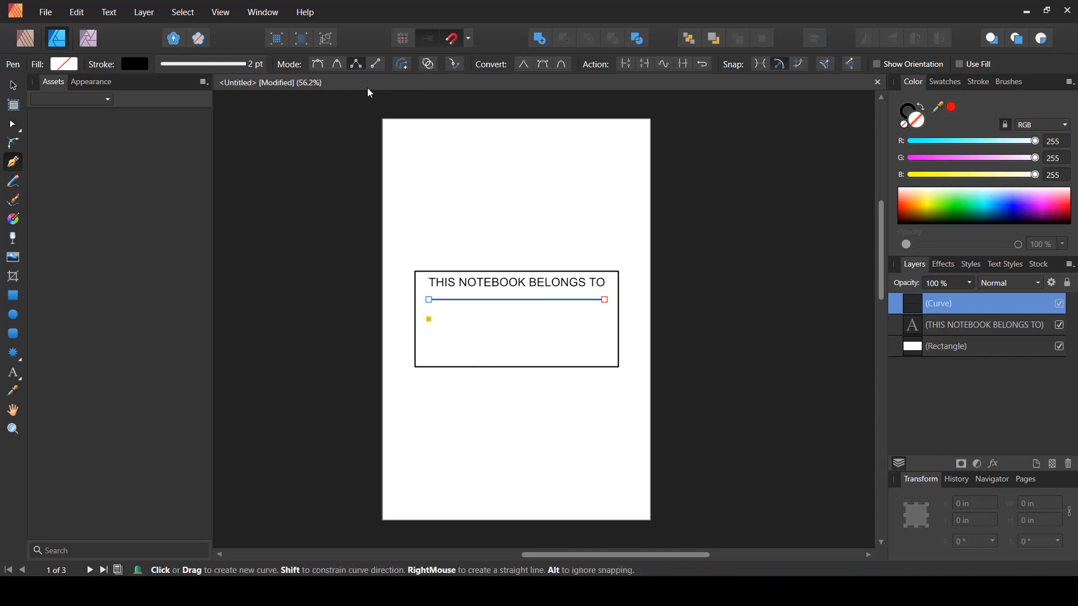
{"action": "key", "text": "v"}
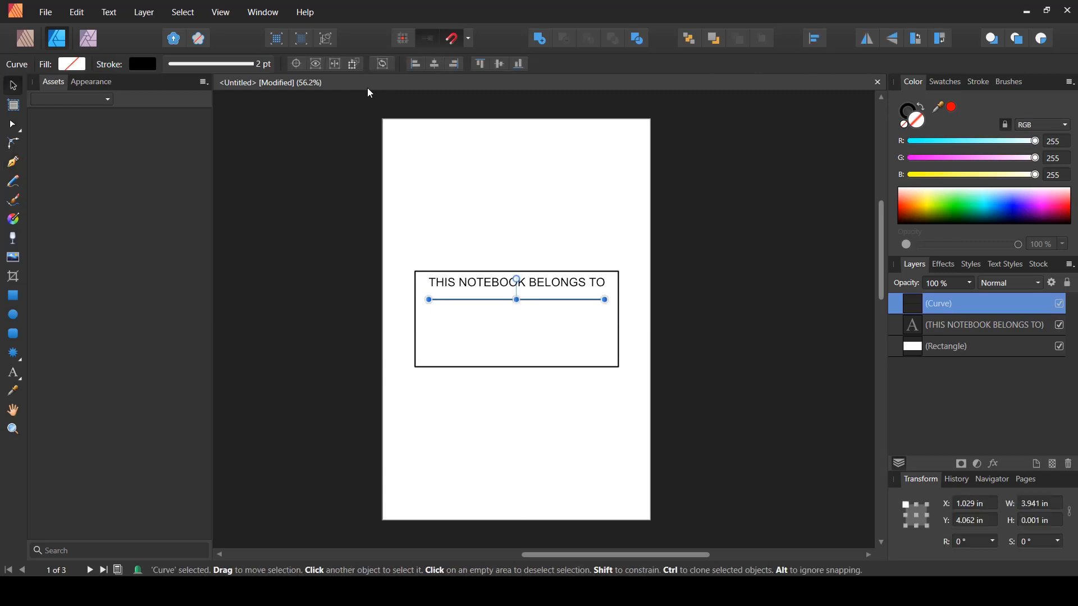
Step: Duplicate the line twice, placing the copies about 0.44 in and 0.97 in below the original
{"action": "key", "text": "ctrl+j"}
{"action": "left_click_drag", "start_coordinate": [516, 299], "coordinate": [516, 343]}
{"action": "left_click_drag", "start_coordinate": [517, 319], "coordinate": [517, 319]}
{"action": "key", "text": "ctrl+d"}
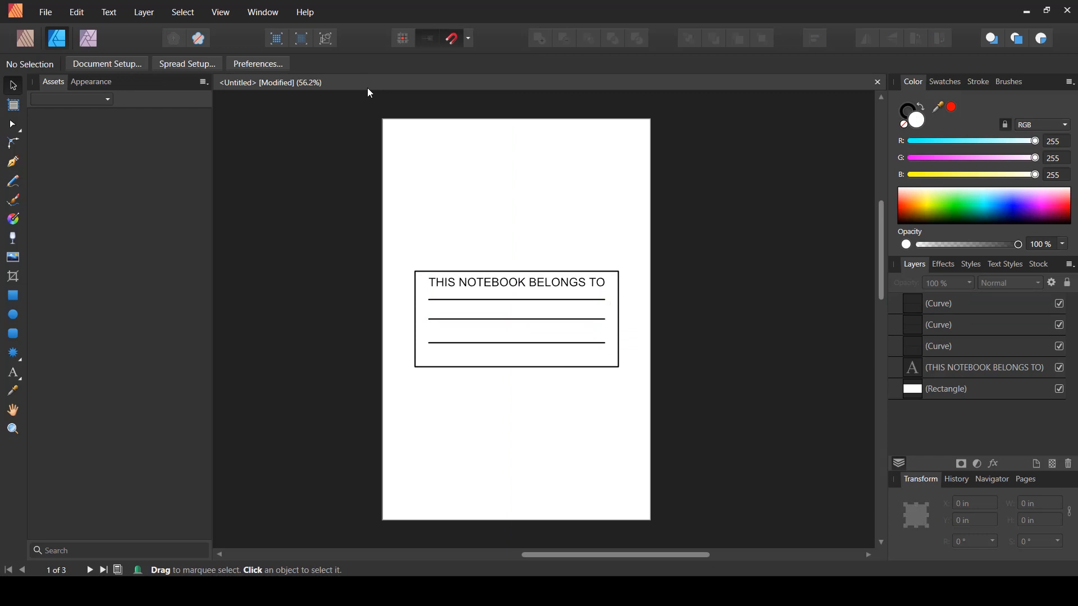
Step: Move all three lines together about 0.13 in down inside the rectangle
{"action": "left_click", "coordinate": [548, 299]}
{"action": "left_click", "coordinate": [547, 319], "text": "shift"}
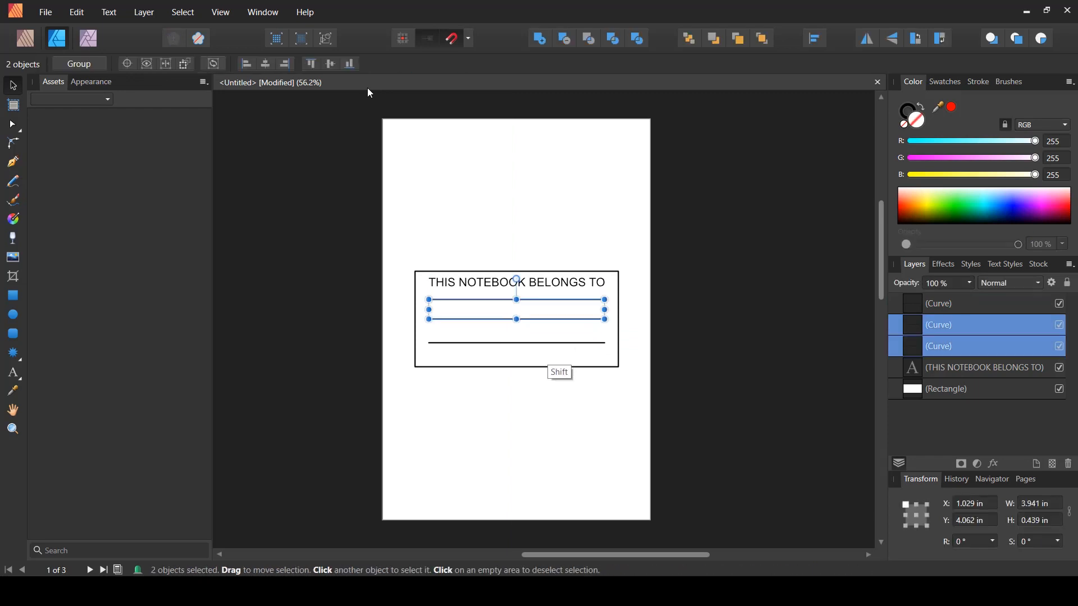
{"action": "left_click", "coordinate": [547, 343], "text": "shift"}
{"action": "left_click_drag", "start_coordinate": [547, 343], "coordinate": [547, 348]}
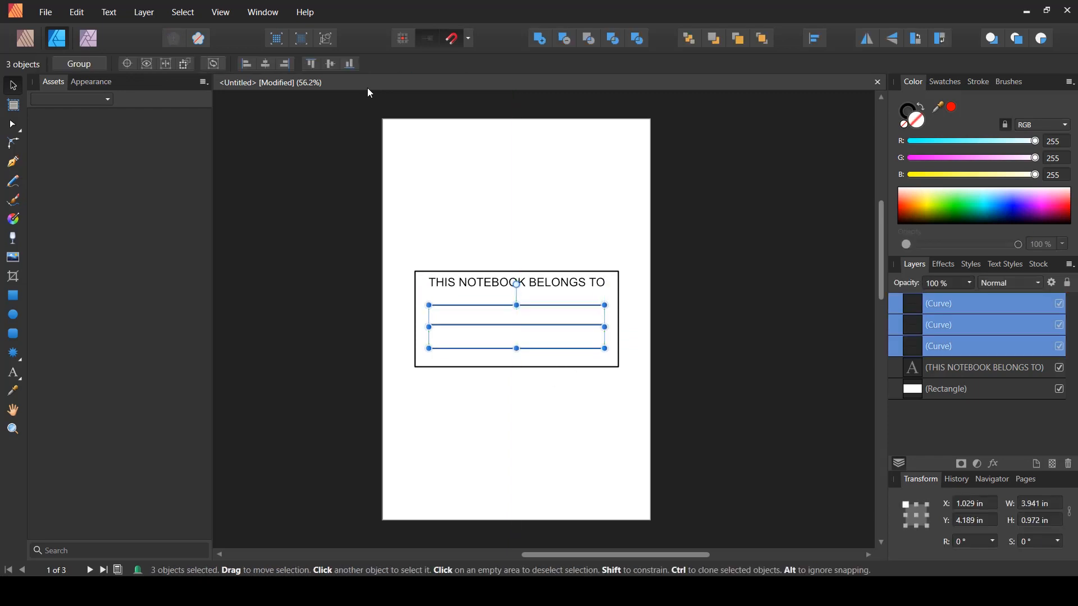
{"action": "key", "text": "ctrl+d"}
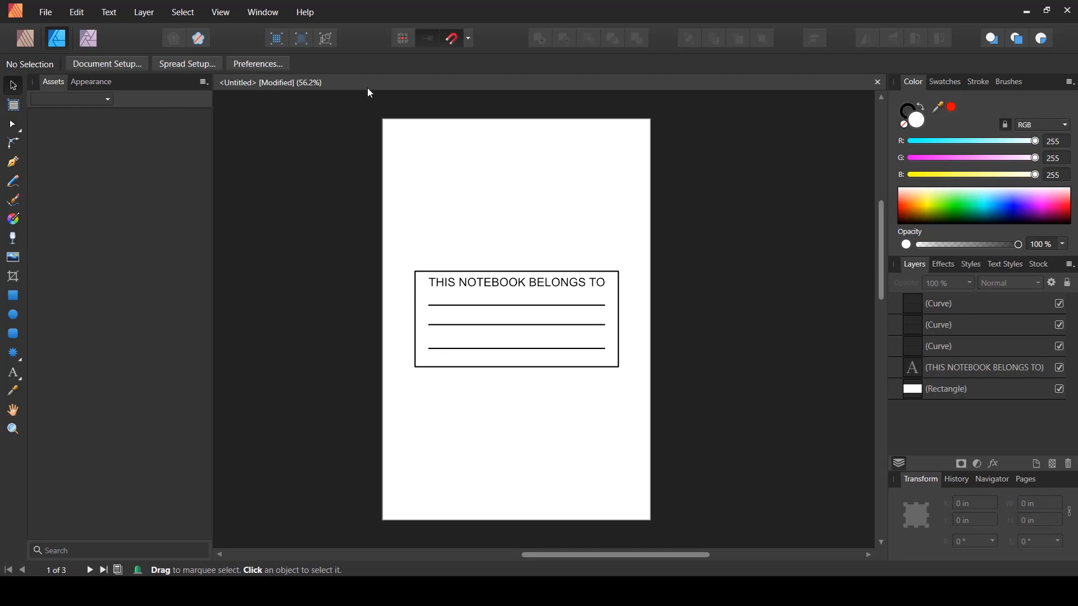
Step: Return to the Publisher persona and open the spread of pages 2 and 3
{"action": "left_click", "coordinate": [26, 39]}
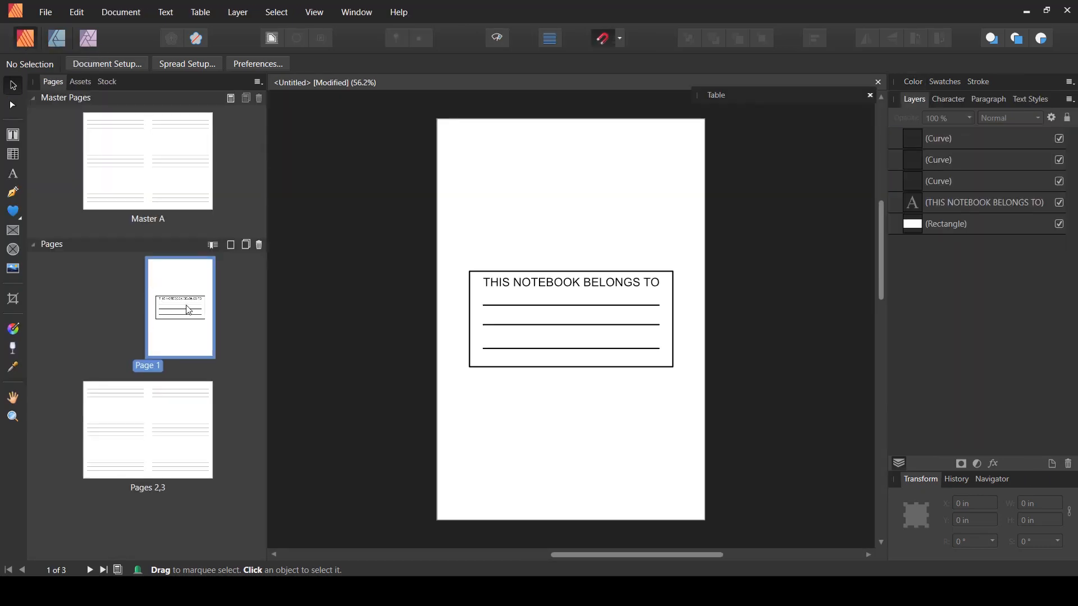
{"action": "left_click", "coordinate": [571, 282]}
{"action": "left_click", "coordinate": [368, 331]}
{"action": "double_click", "coordinate": [150, 483]}
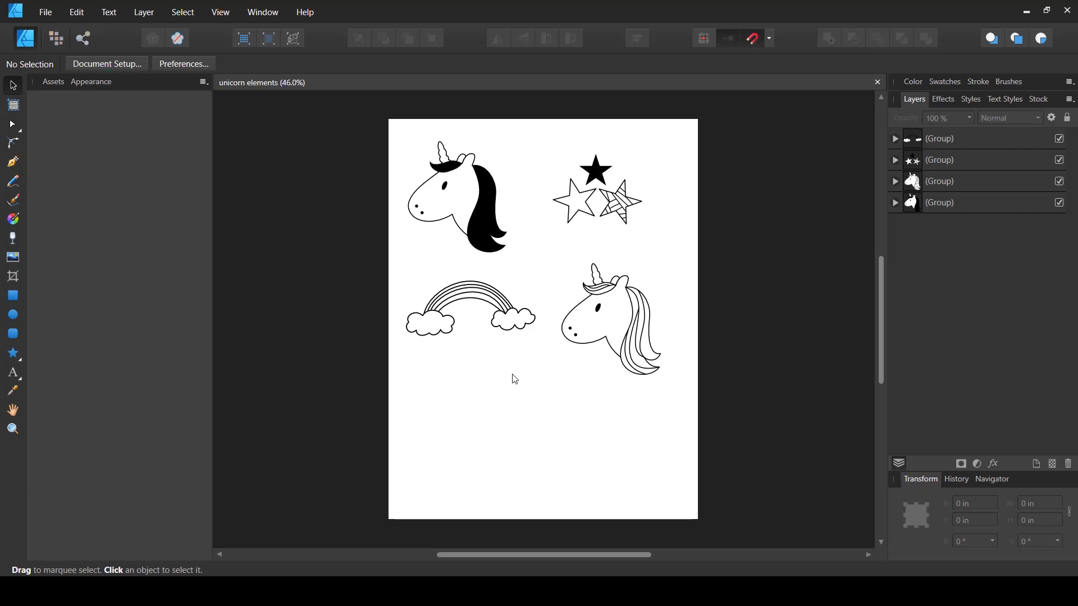
Step: Copy the black-maned unicorn from the unicorn elements file in Affinity Designer into the upper-left corner of page 2 in Affinity Publisher, about 1.47 in wide
{"action": "left_click", "coordinate": [481, 195]}
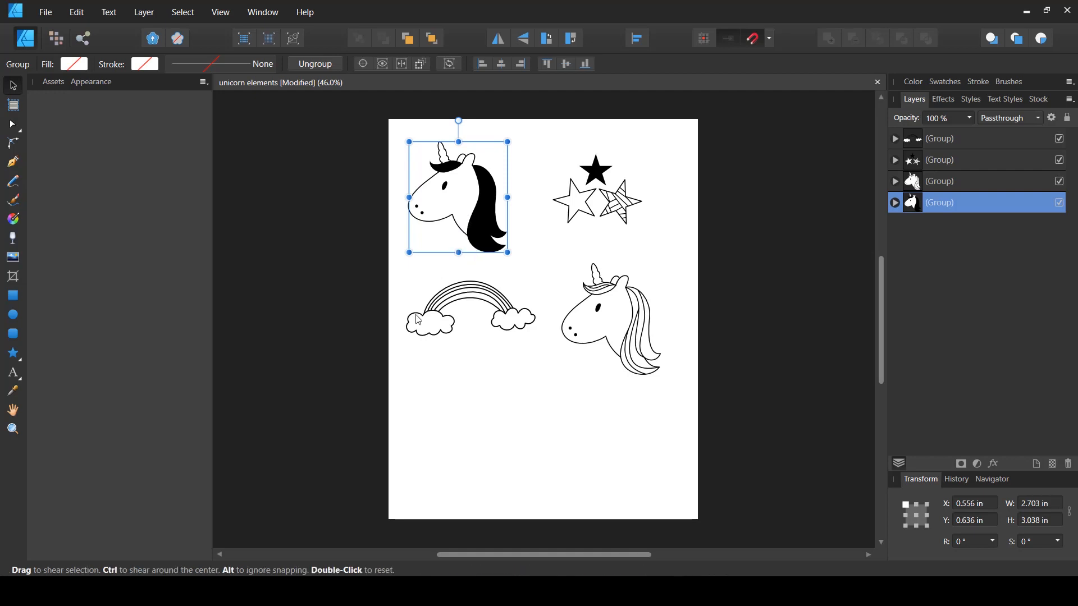
{"action": "key", "text": "alt+Tab"}
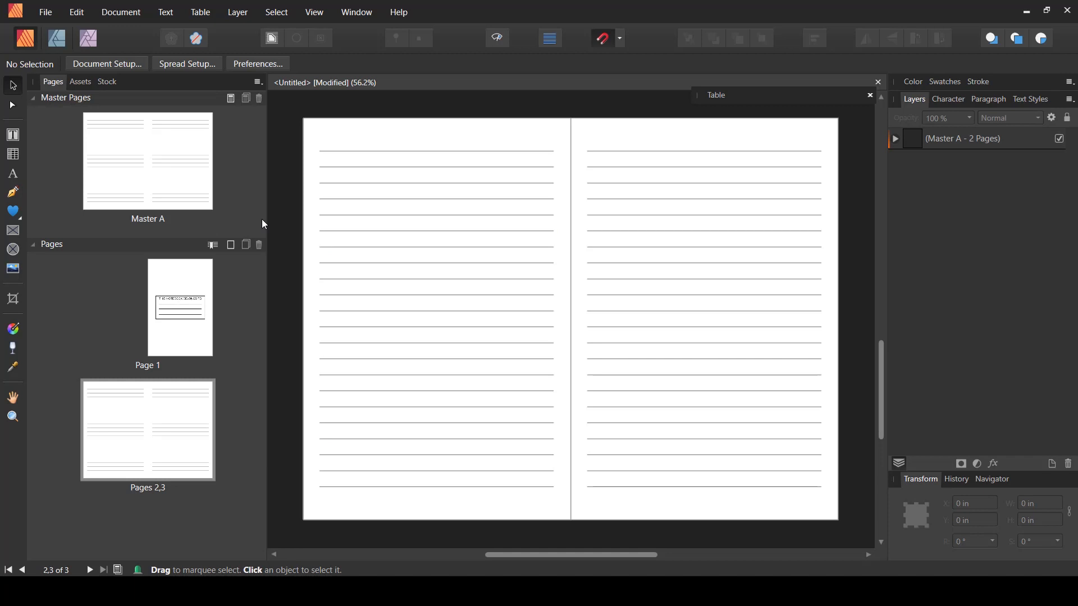
{"action": "key", "text": "ctrl+v"}
{"action": "mouse_move", "coordinate": [448, 282]}
{"action": "left_mouse_down"}
{"action": "mouse_move", "coordinate": [385, 211]}
{"action": "mouse_move", "coordinate": [394, 221]}
{"action": "left_mouse_up"}
{"action": "left_click_drag", "start_coordinate": [359, 185], "coordinate": [345, 170]}
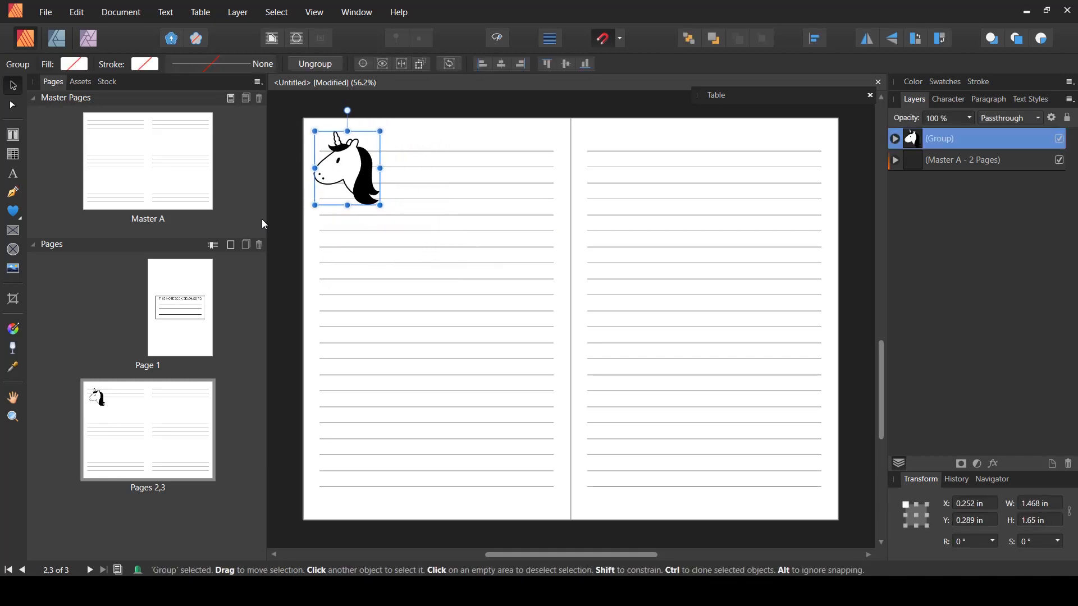
Step: Resize the unicorn to about 1.30 in wide and 1.46 in high, about 0.19 in from page 2's left edge and 0.17 in from its top
{"action": "left_click_drag", "start_coordinate": [379, 205], "coordinate": [328, 148]}
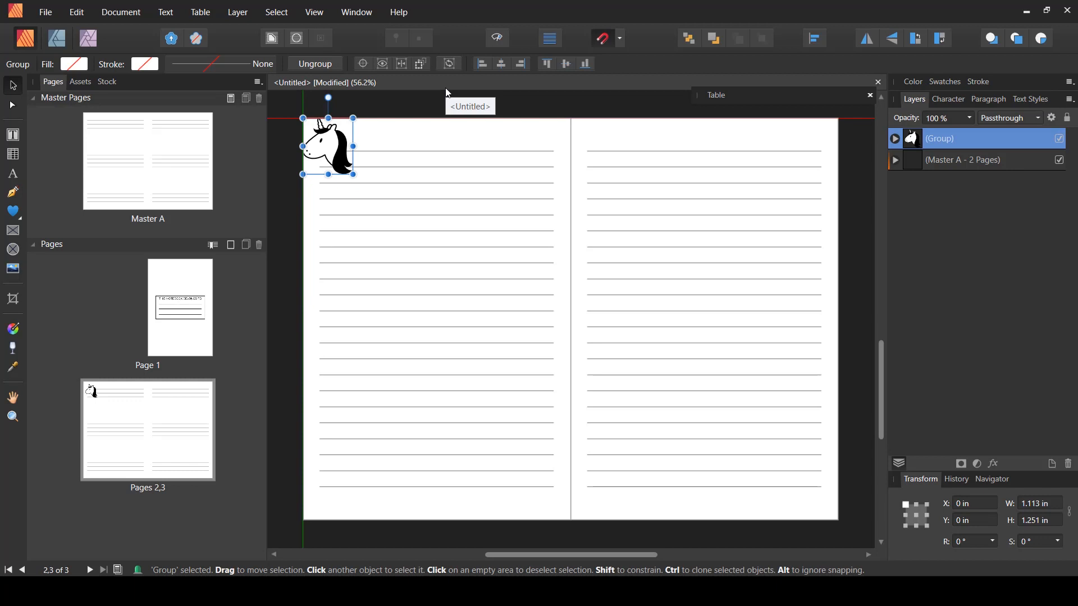
{"action": "left_click_drag", "start_coordinate": [328, 149], "coordinate": [369, 193]}
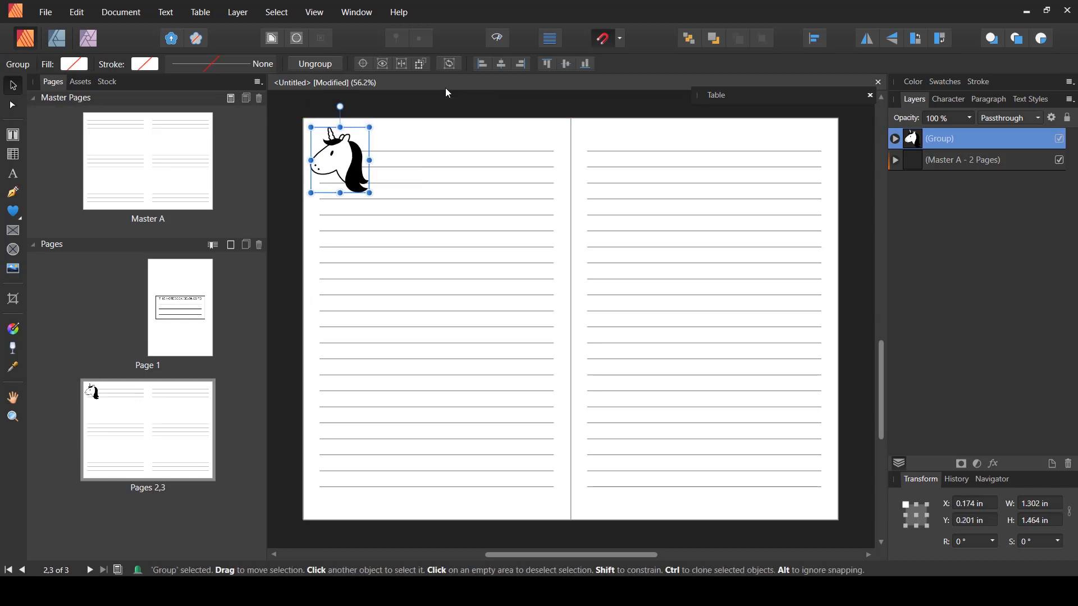
{"action": "left_click_drag", "start_coordinate": [336, 160], "coordinate": [339, 161]}
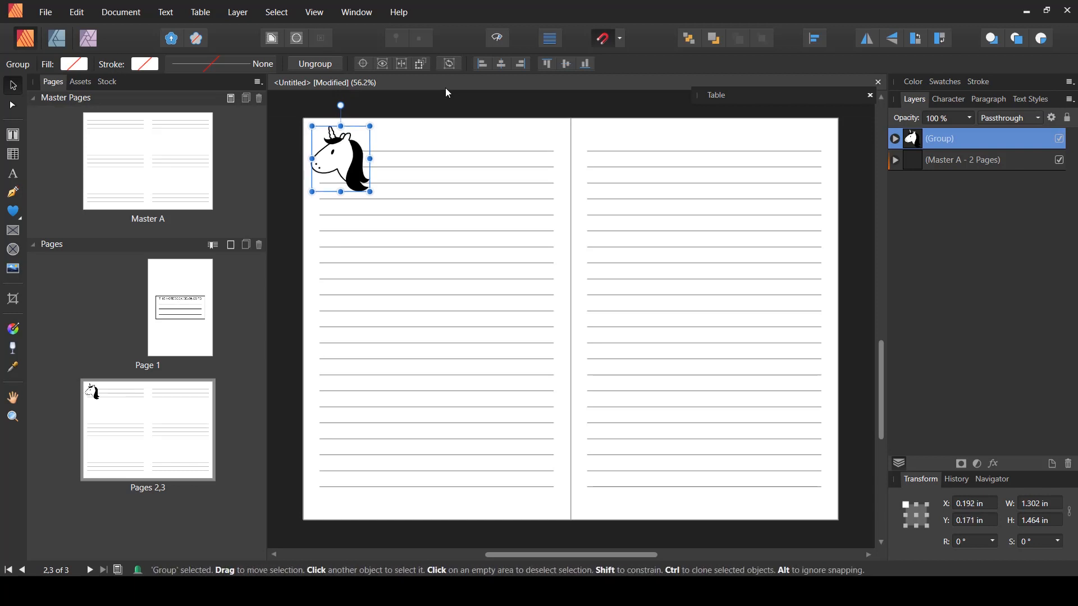
{"action": "key", "text": "Escape"}
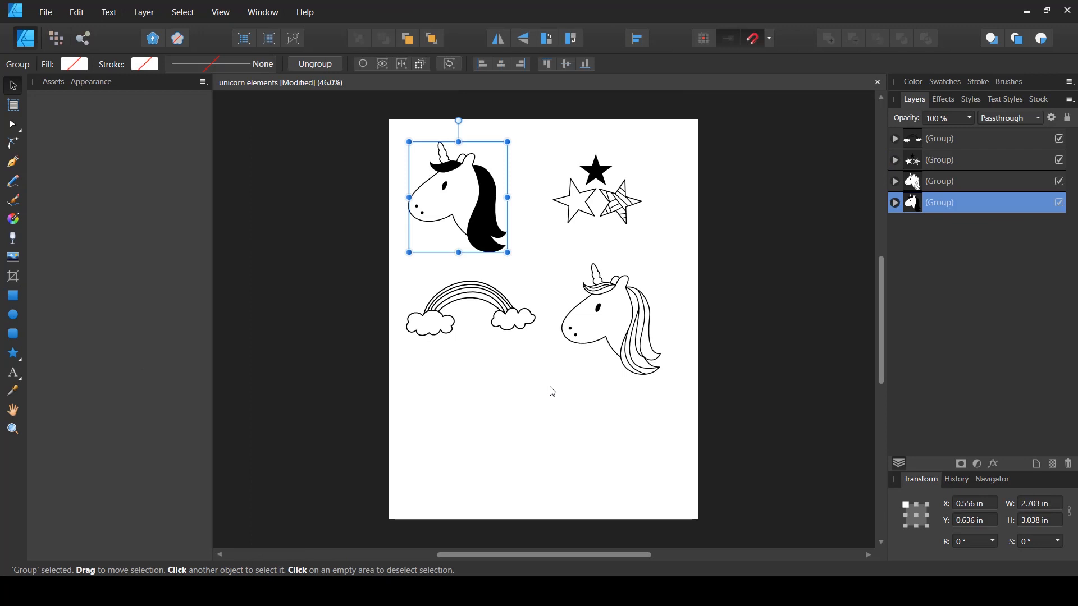
Step: Copy the three-star group from the unicorn elements file in Affinity Designer and place it, scaled down, in page 3's lower-right corner in Affinity Publisher
{"action": "left_click", "coordinate": [553, 392]}
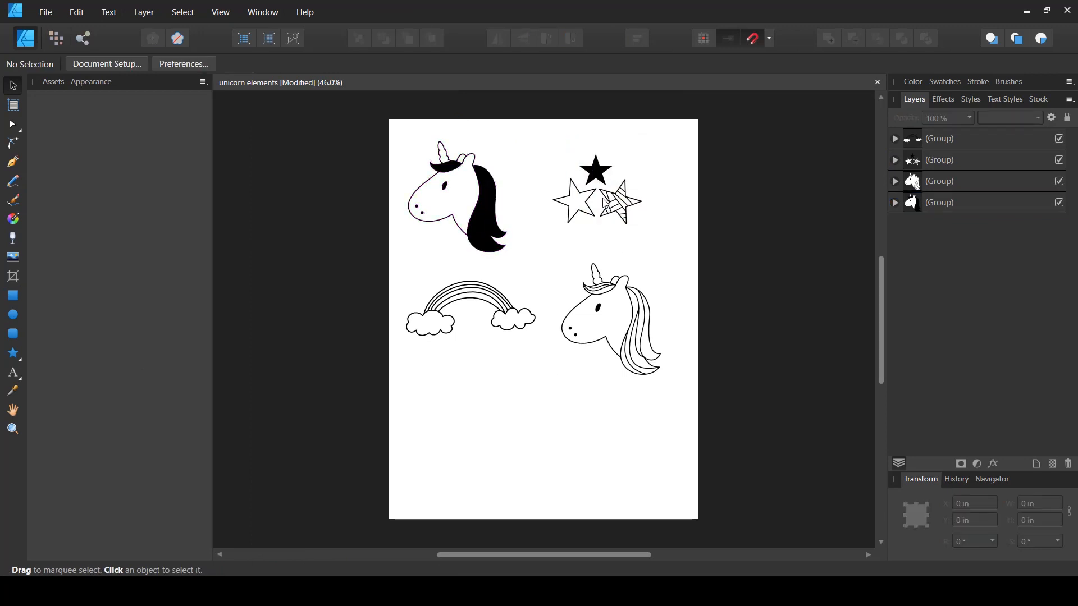
{"action": "left_click", "coordinate": [582, 206]}
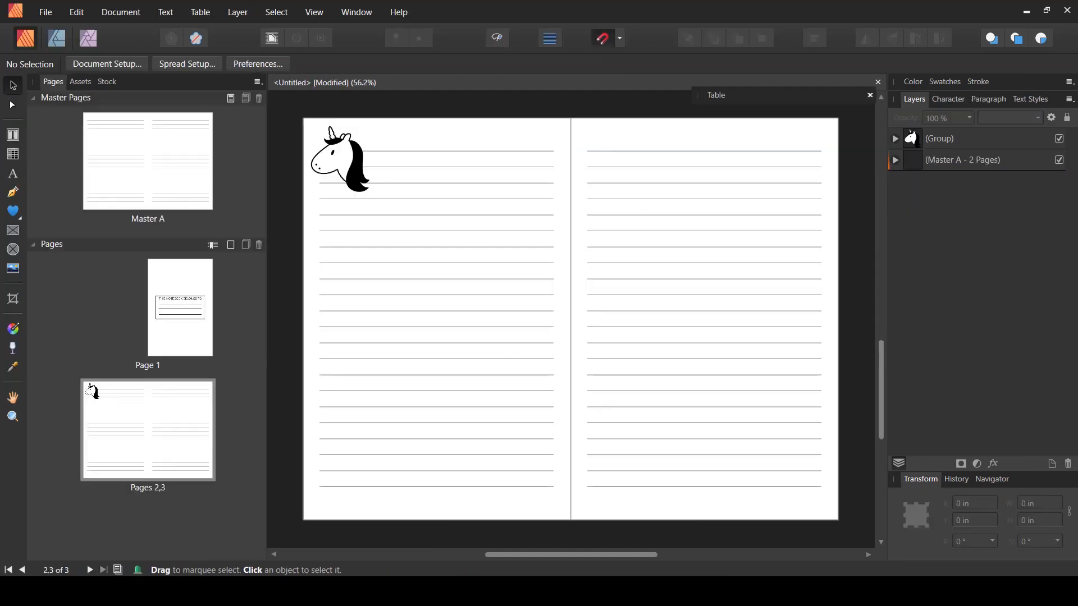
{"action": "key", "text": "ctrl+v"}
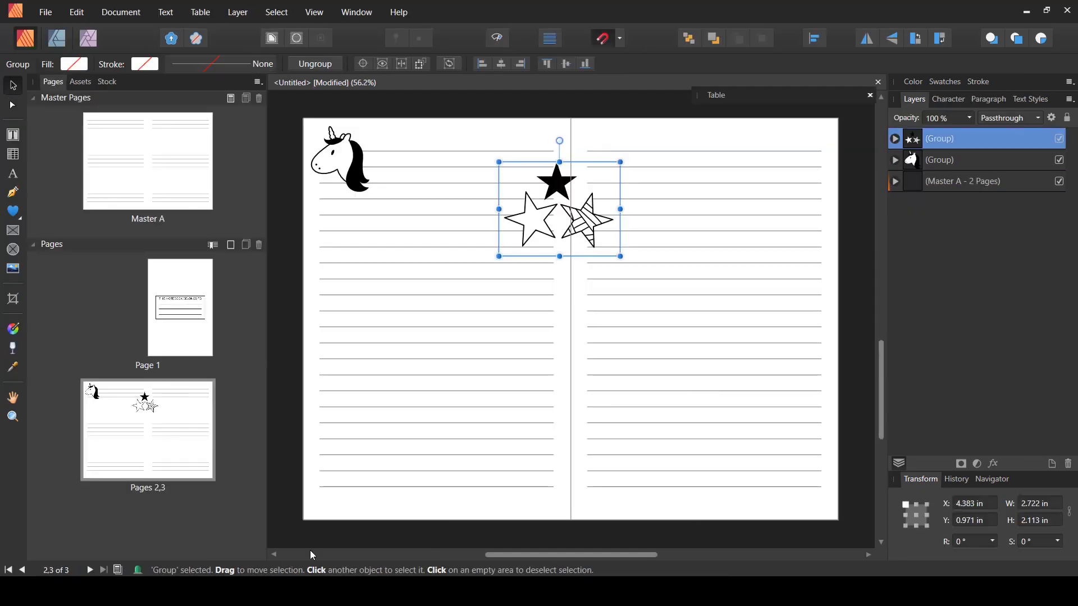
{"action": "mouse_move", "coordinate": [545, 198]}
{"action": "left_mouse_down"}
{"action": "mouse_move", "coordinate": [600, 235]}
{"action": "mouse_move", "coordinate": [798, 479]}
{"action": "left_mouse_up"}
{"action": "key", "text": "Escape"}
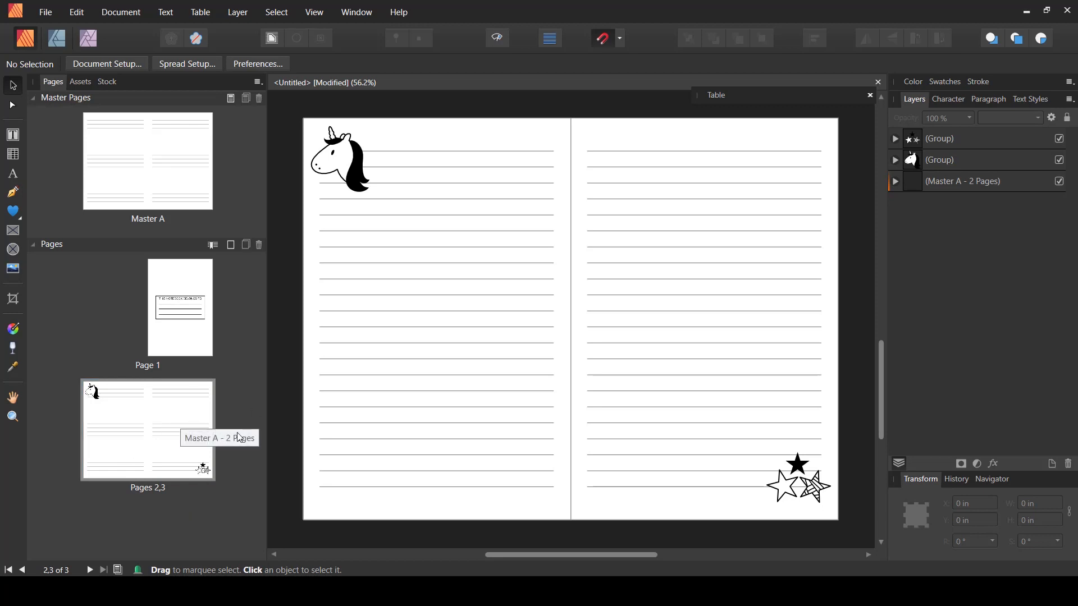
{"action": "left_click", "coordinate": [148, 488]}
{"action": "left_click", "coordinate": [125, 427]}
{"action": "left_click", "coordinate": [189, 426]}
{"action": "left_click", "coordinate": [121, 439]}
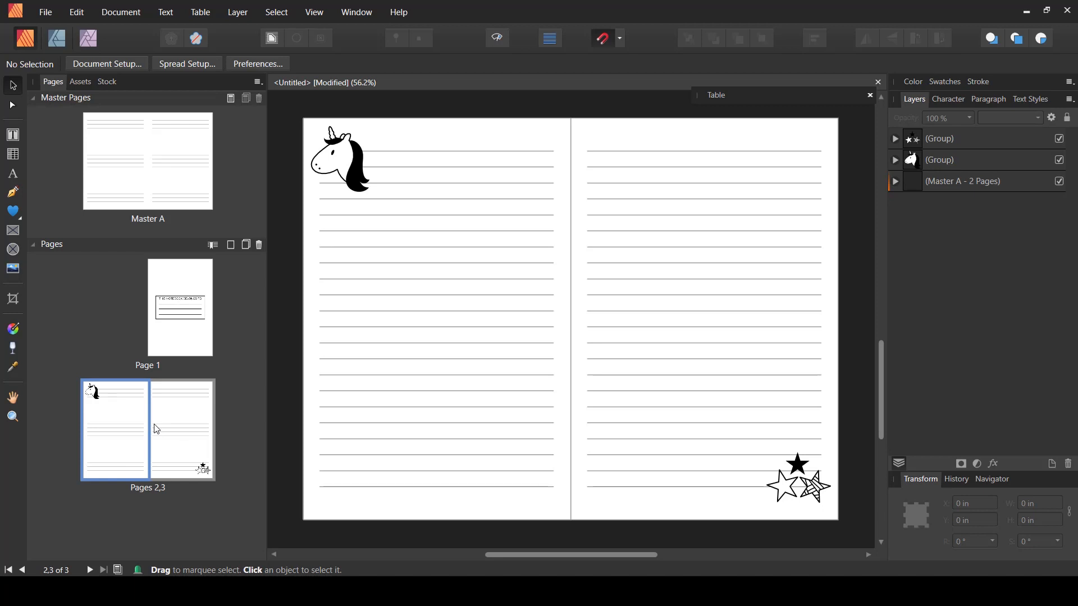
{"action": "left_click", "coordinate": [157, 500]}
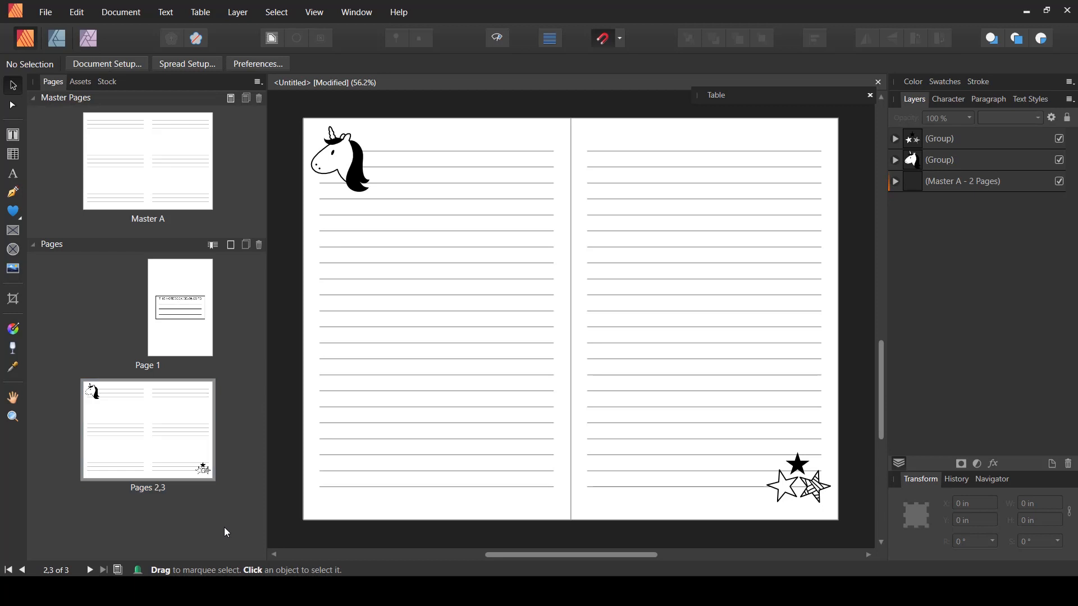
Step: Turn off facing pages in the document setup and view pages 2 and 3 as single pages
{"action": "left_click", "coordinate": [101, 64]}
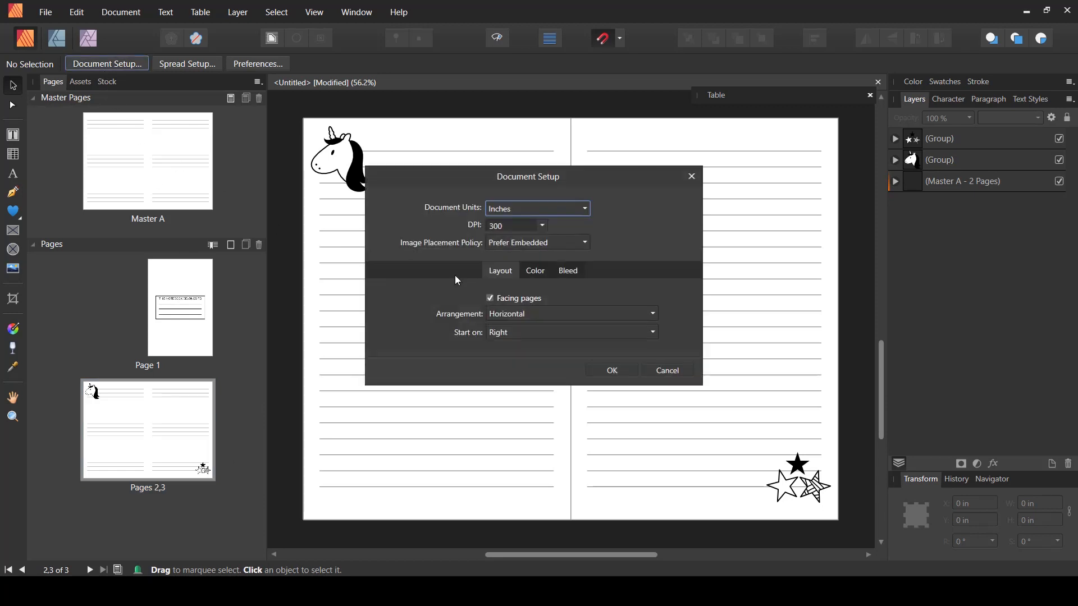
{"action": "left_click", "coordinate": [490, 298]}
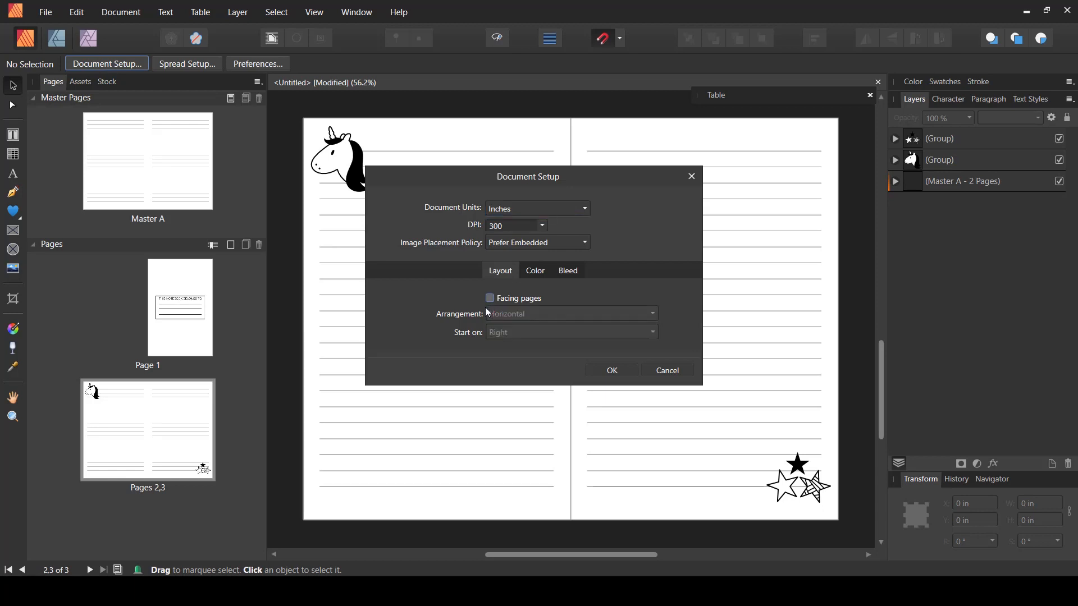
{"action": "left_click", "coordinate": [612, 370]}
{"action": "left_click_drag", "start_coordinate": [262, 331], "coordinate": [258, 417]}
{"action": "left_click", "coordinate": [151, 349]}
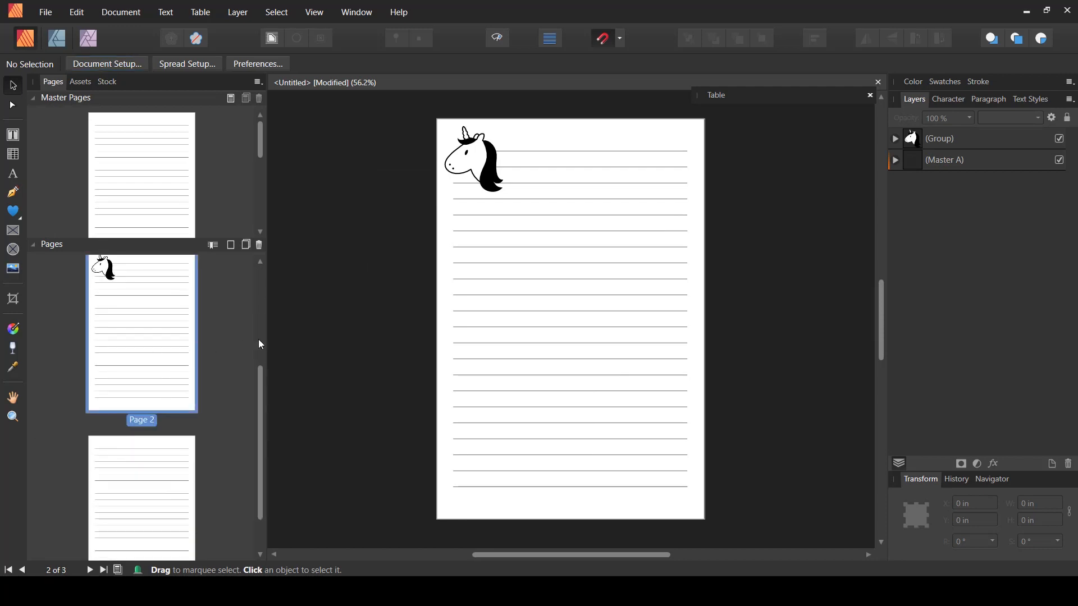
{"action": "left_click", "coordinate": [204, 511]}
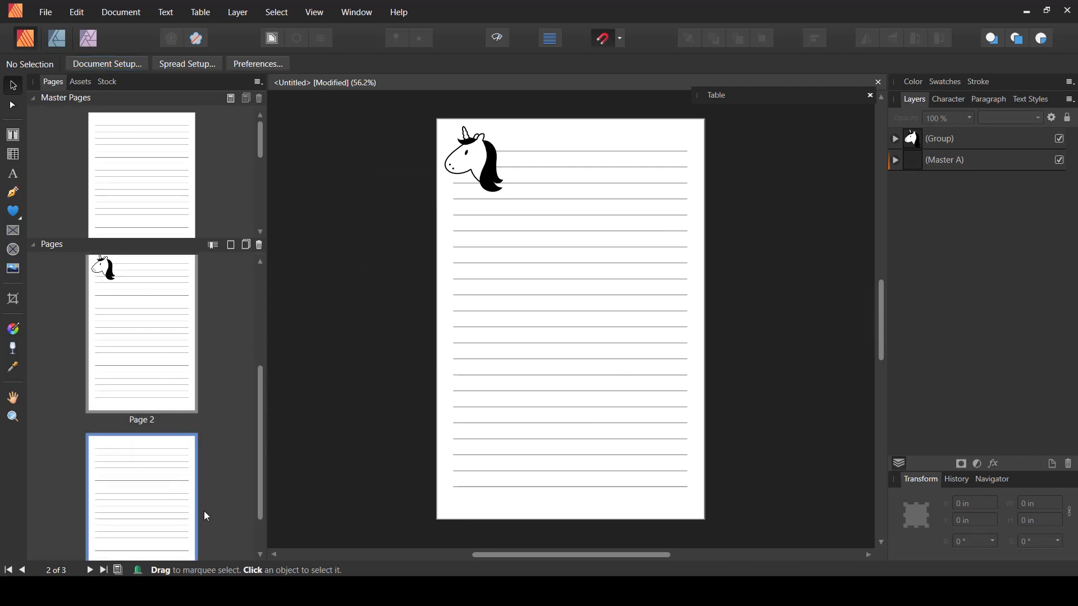
{"action": "double_click", "coordinate": [162, 524]}
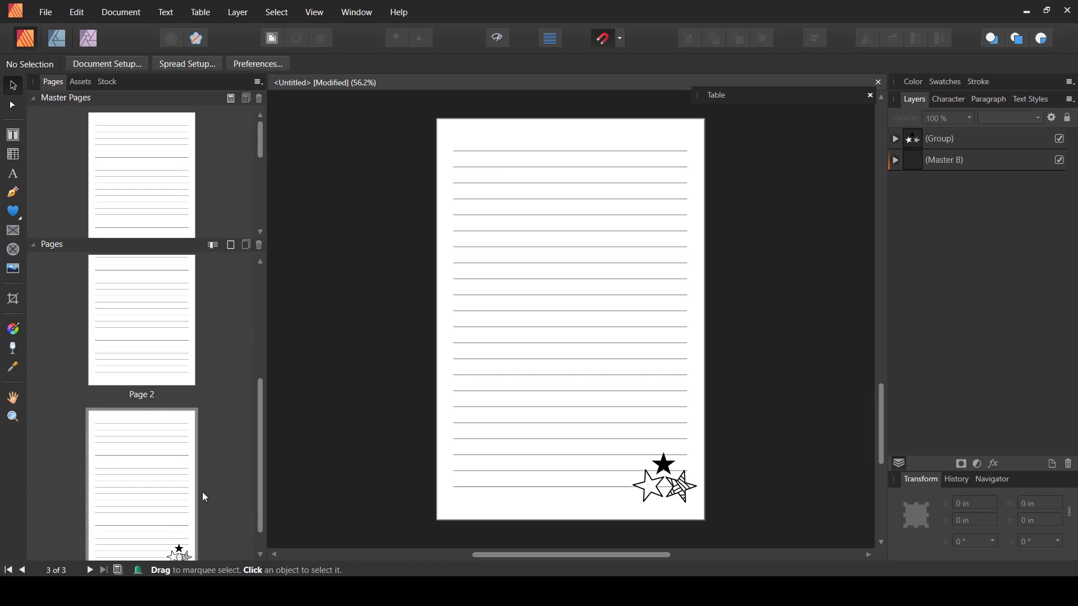
Step: Duplicate pages 2 and 3, keeping their unicorn and star artwork
{"action": "left_click", "coordinate": [159, 332]}
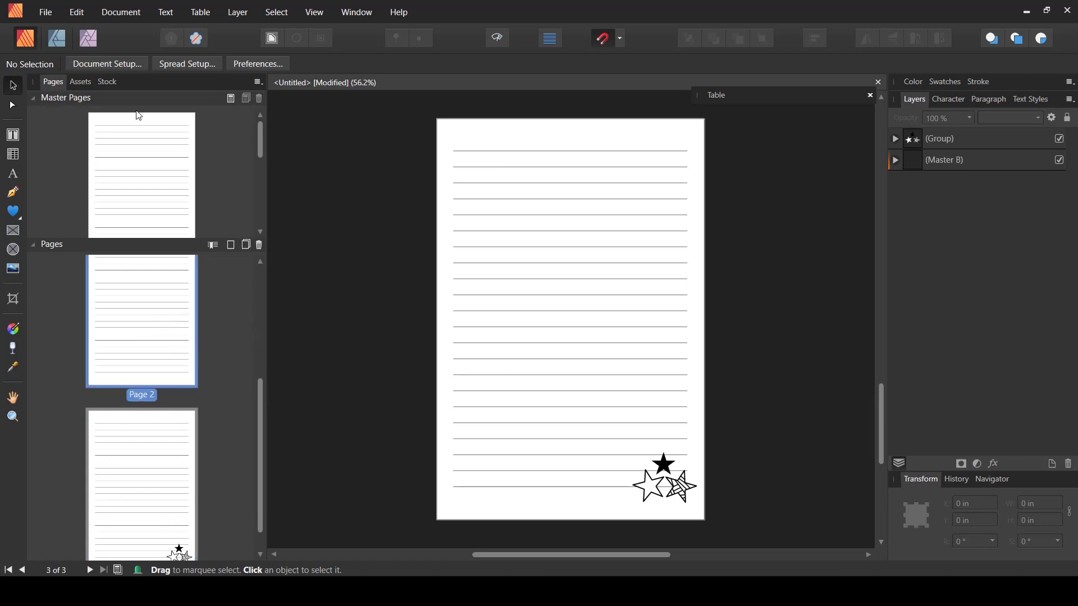
{"action": "left_click", "coordinate": [40, 101]}
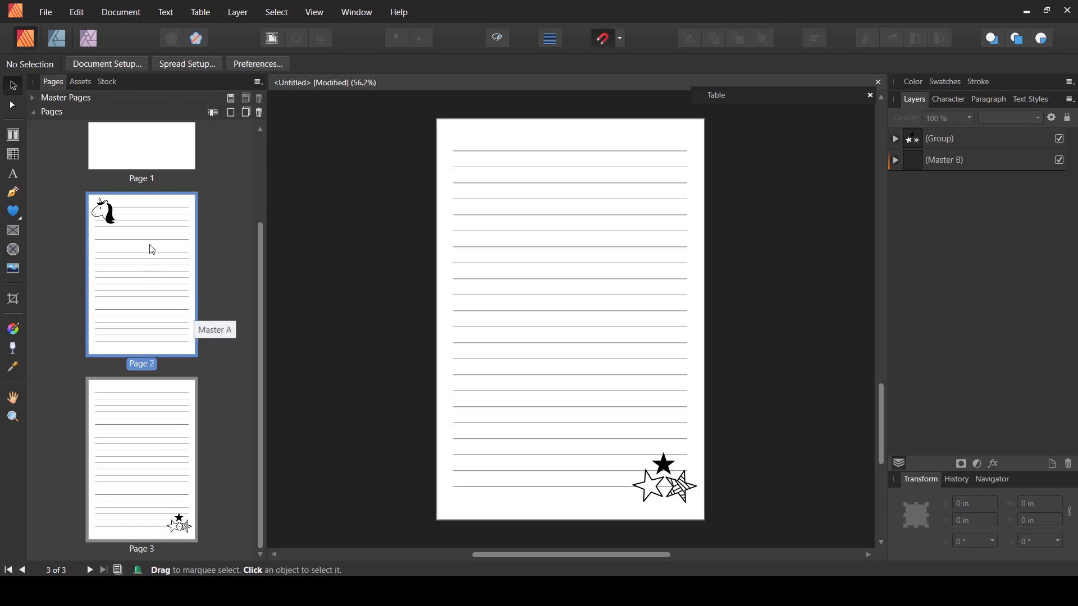
{"action": "left_click", "coordinate": [163, 486], "text": "shift"}
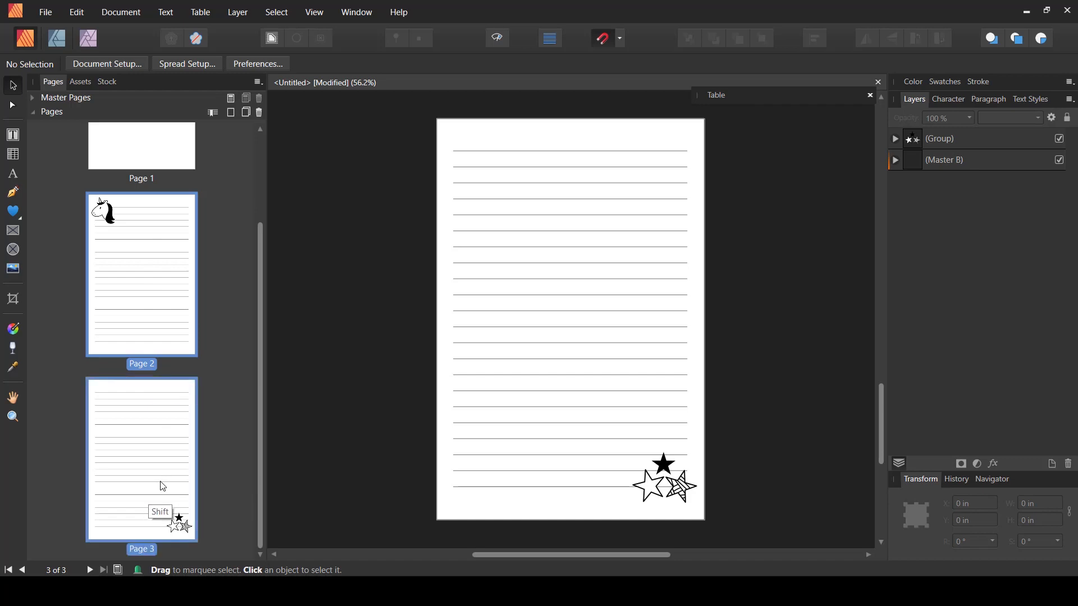
{"action": "left_click", "coordinate": [249, 120]}
Step: Select pages 2 through 5 and duplicate them together to extend the notebook to nine pages
{"action": "left_click_drag", "start_coordinate": [261, 232], "coordinate": [276, 359]}
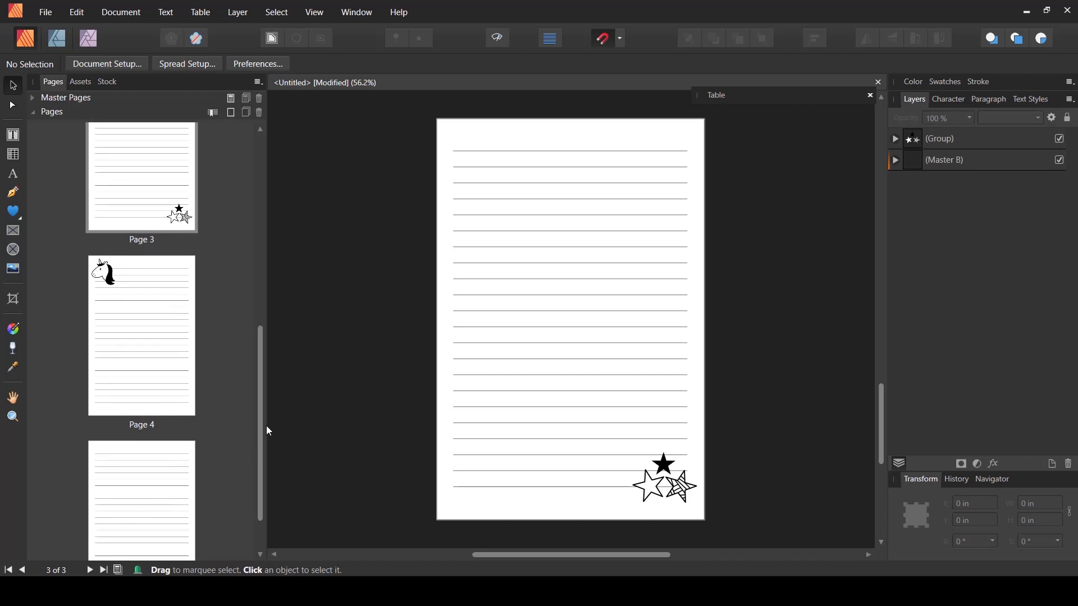
{"action": "left_click_drag", "start_coordinate": [266, 427], "coordinate": [267, 453]}
{"action": "left_click", "coordinate": [163, 477]}
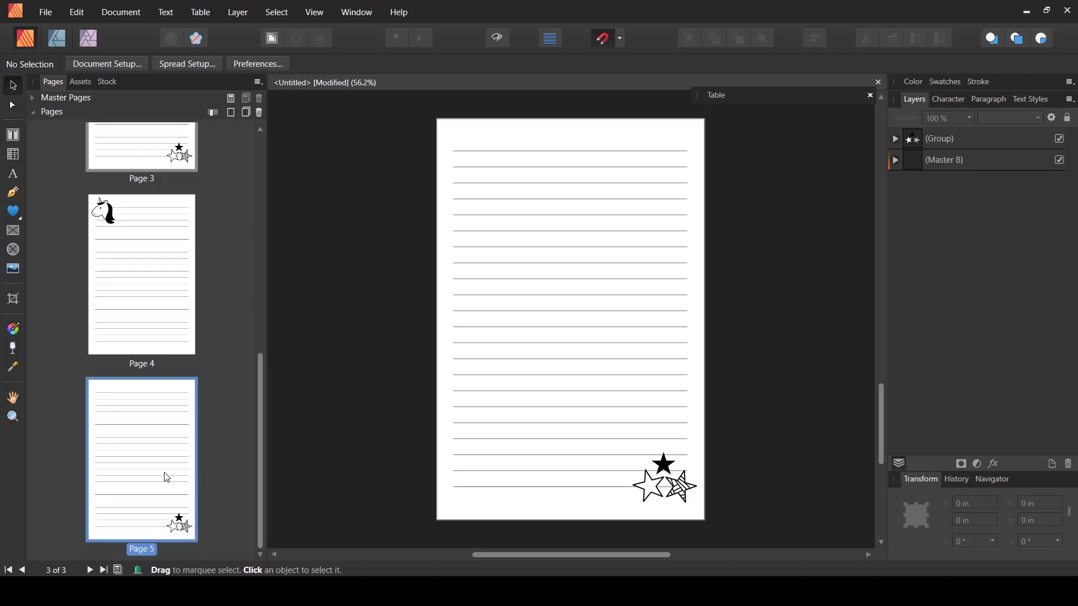
{"action": "scroll", "coordinate": [167, 478], "scroll_direction": "up", "scroll_amount": 5}
{"action": "scroll", "coordinate": [167, 478], "scroll_direction": "up", "scroll_amount": 2}
{"action": "left_click", "coordinate": [159, 261], "text": "shift"}
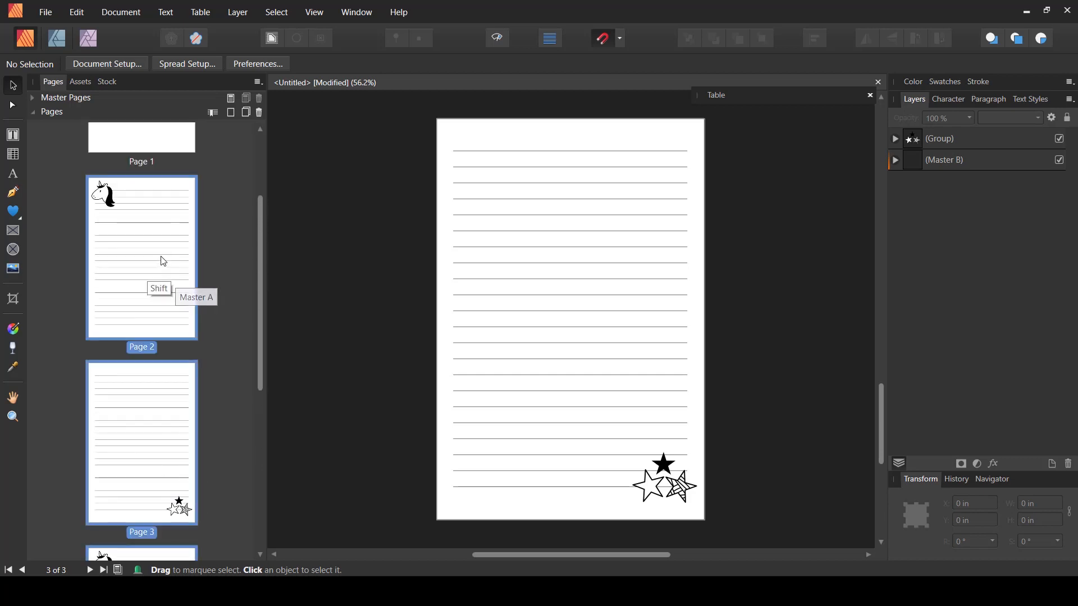
{"action": "left_click", "coordinate": [248, 117]}
{"action": "left_click_drag", "start_coordinate": [262, 208], "coordinate": [261, 532]}
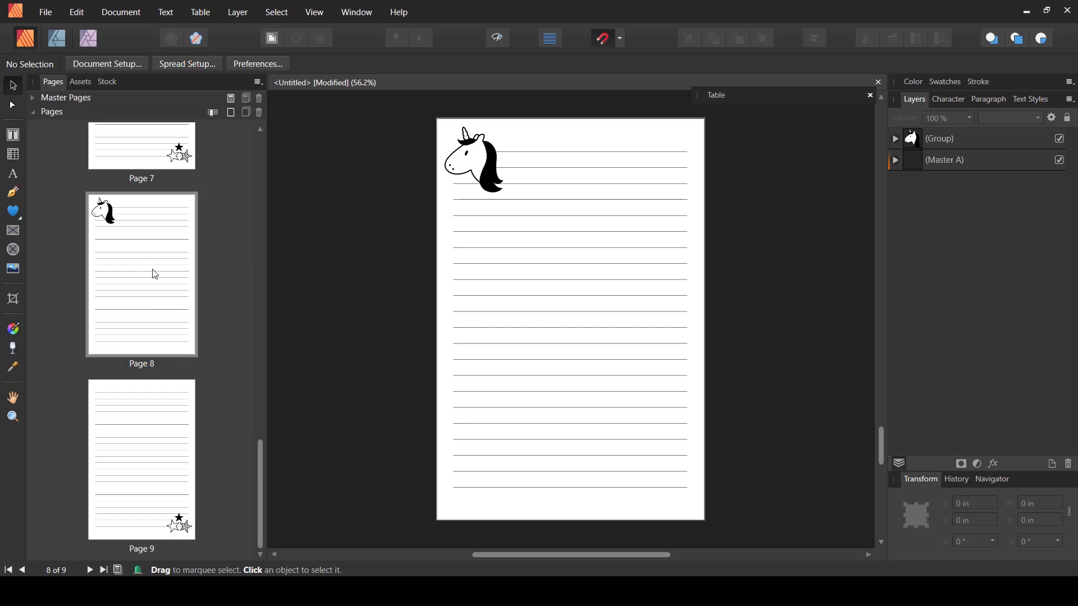
Step: Switch to the unicorn elements file in Affinity Designer and select the black-maned unicorn
{"action": "key", "text": "ctrl+a"}
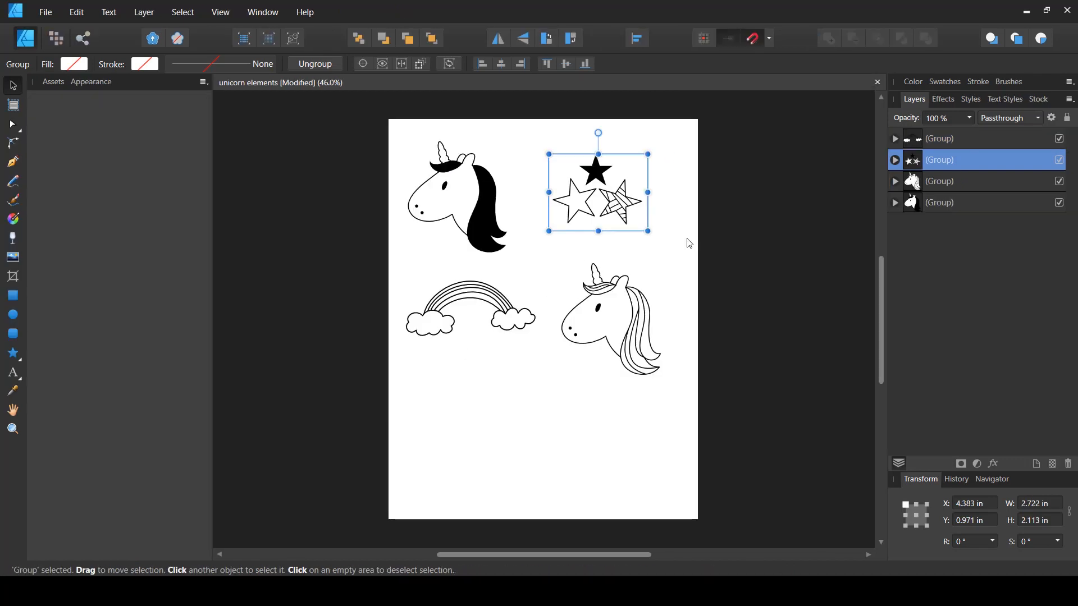
{"action": "left_click", "coordinate": [549, 373]}
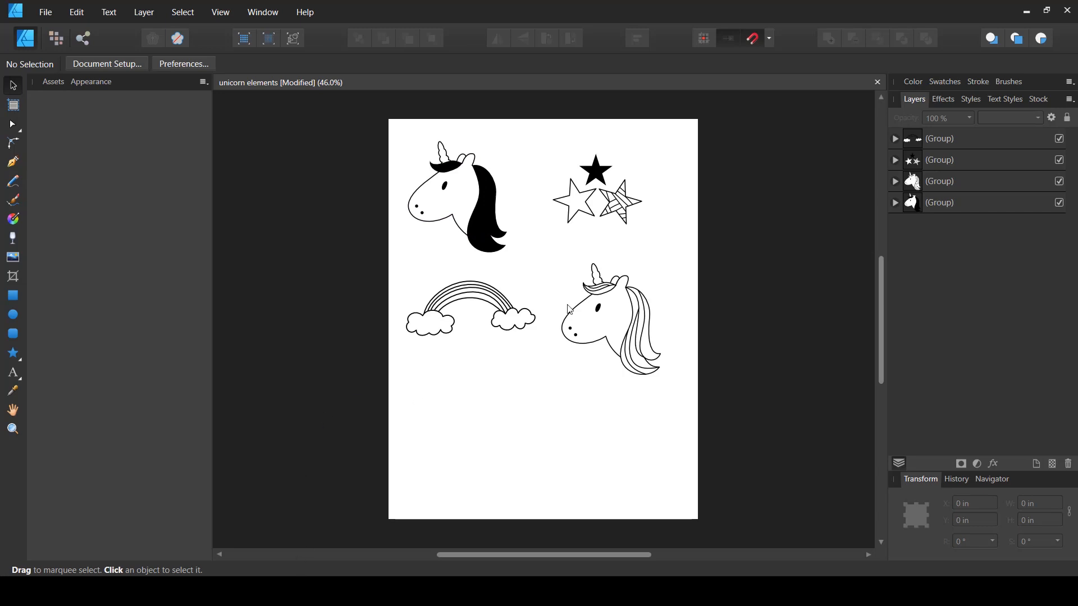
{"action": "left_click", "coordinate": [479, 230]}
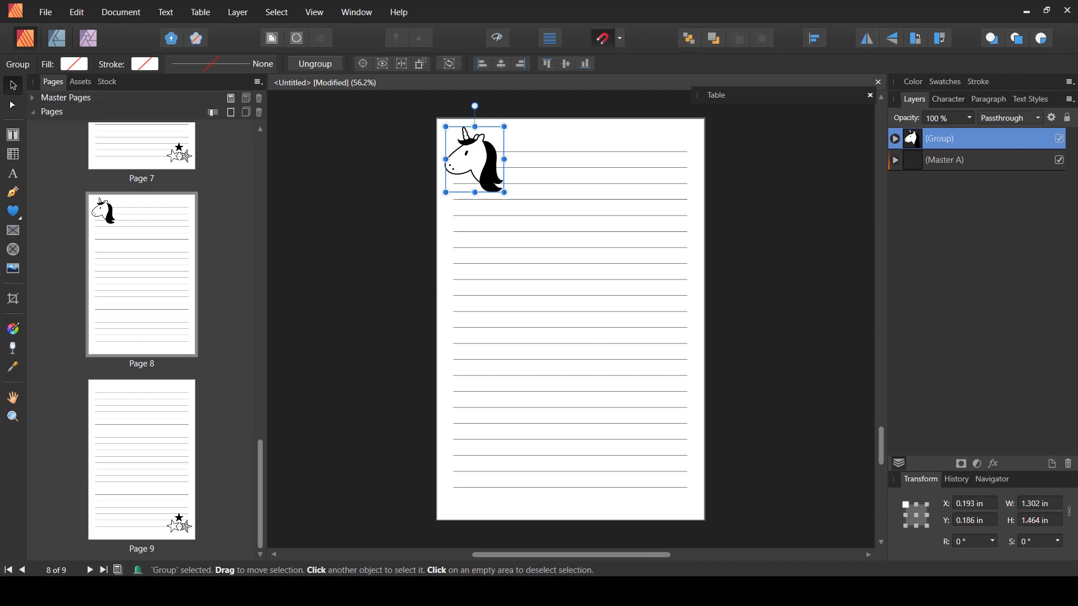
Step: Delete pages 2 through 9 in Affinity Publisher, keeping only the ownership title page
{"action": "left_click", "coordinate": [241, 251]}
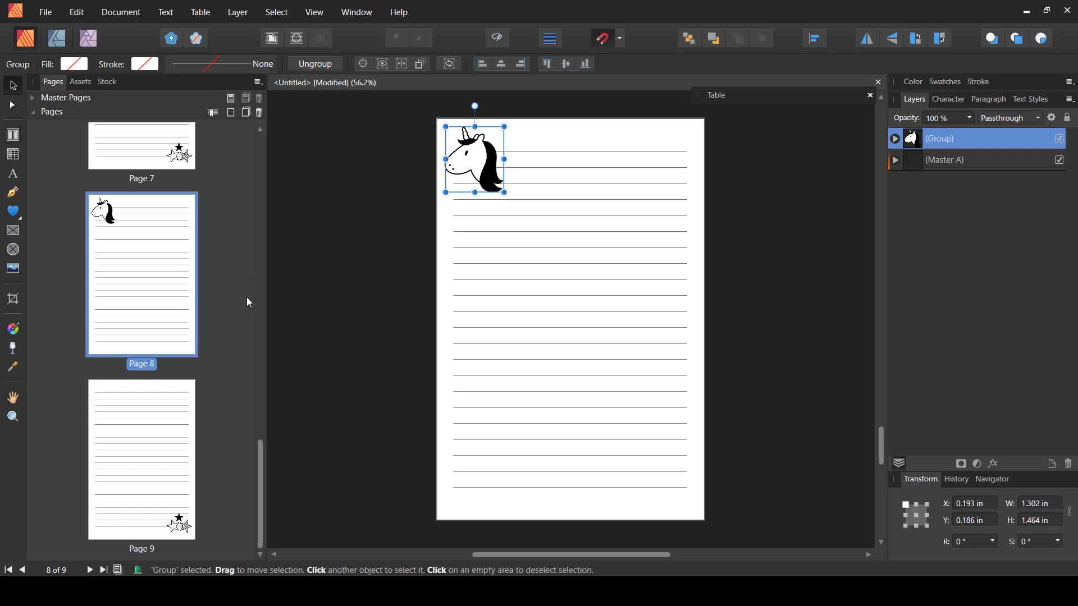
{"action": "mouse_move", "coordinate": [260, 463]}
{"action": "left_mouse_down"}
{"action": "mouse_move", "coordinate": [265, 416]}
{"action": "mouse_move", "coordinate": [268, 457]}
{"action": "left_mouse_up"}
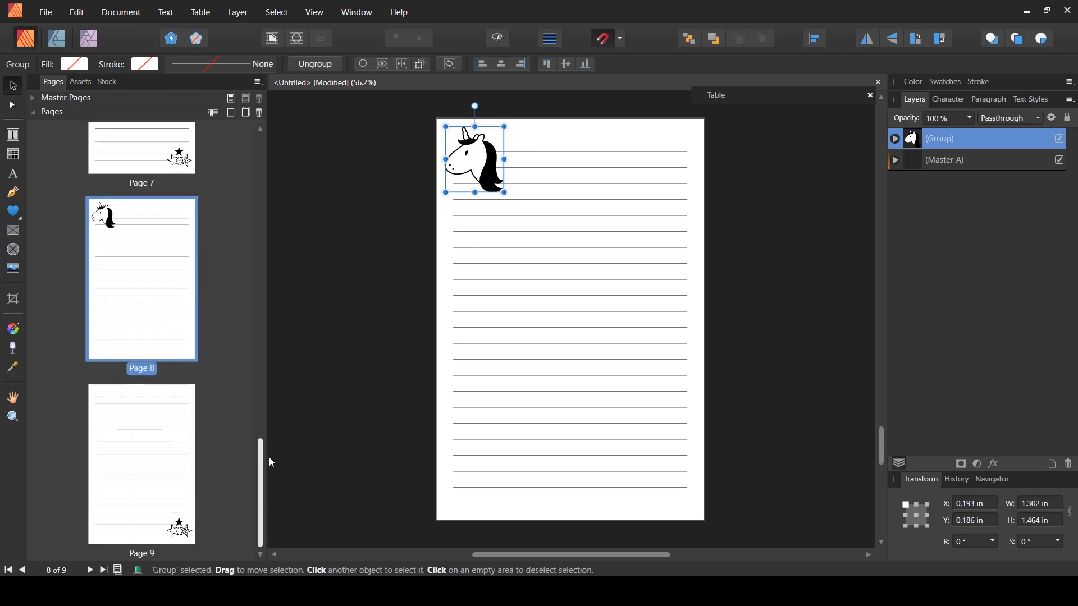
{"action": "left_click", "coordinate": [181, 500]}
{"action": "scroll", "coordinate": [181, 500], "scroll_direction": "up", "scroll_amount": 3}
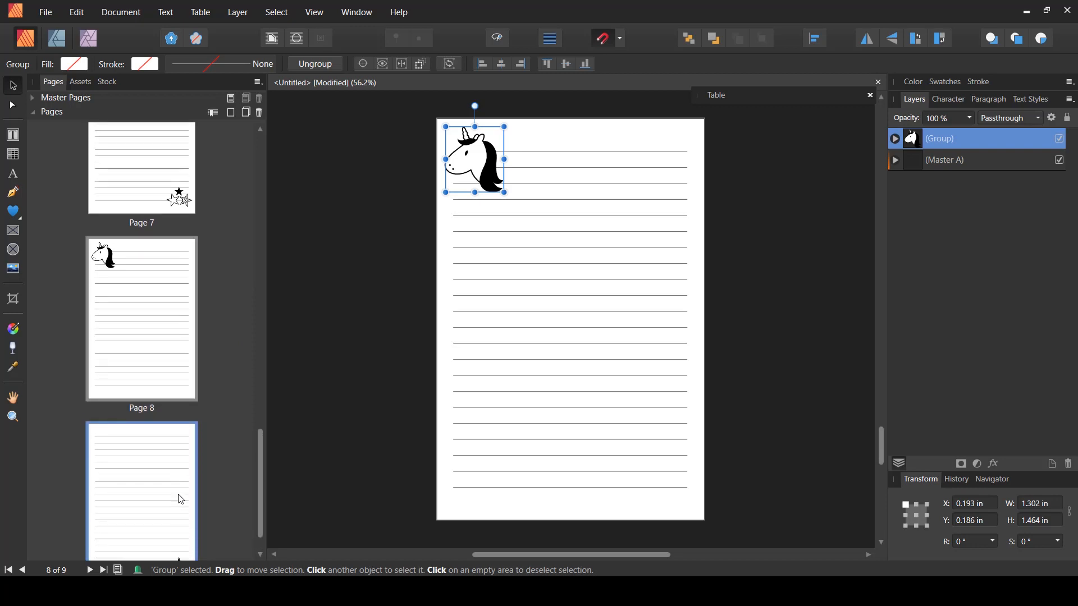
{"action": "scroll", "coordinate": [181, 500], "scroll_direction": "up", "scroll_amount": 5}
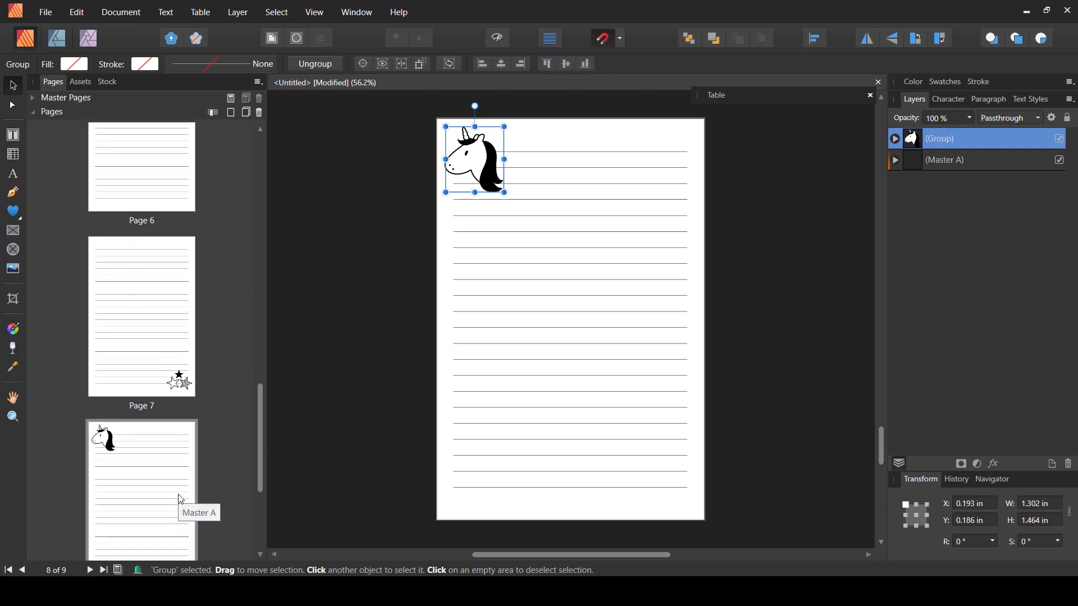
{"action": "scroll", "coordinate": [181, 500], "scroll_direction": "up", "scroll_amount": 4}
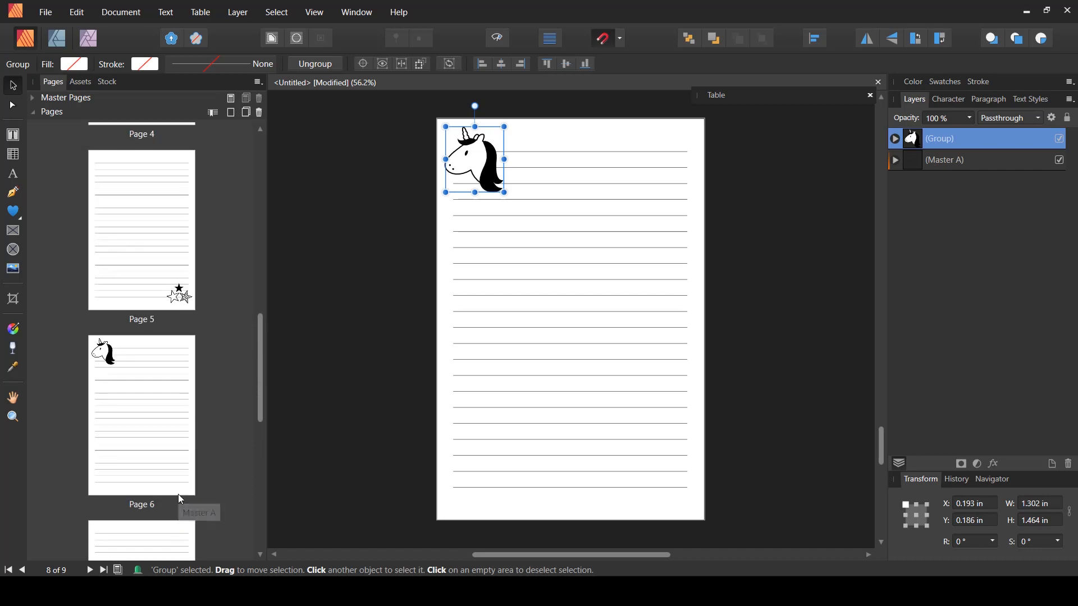
{"action": "scroll", "coordinate": [172, 488], "scroll_direction": "up", "scroll_amount": 5}
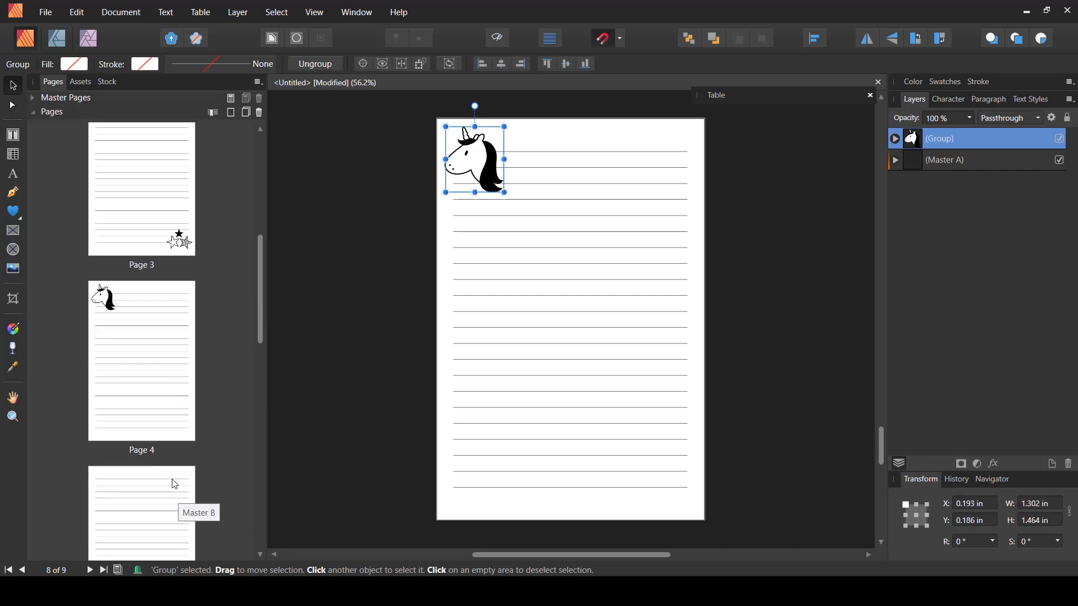
{"action": "scroll", "coordinate": [173, 483], "scroll_direction": "up", "scroll_amount": 1}
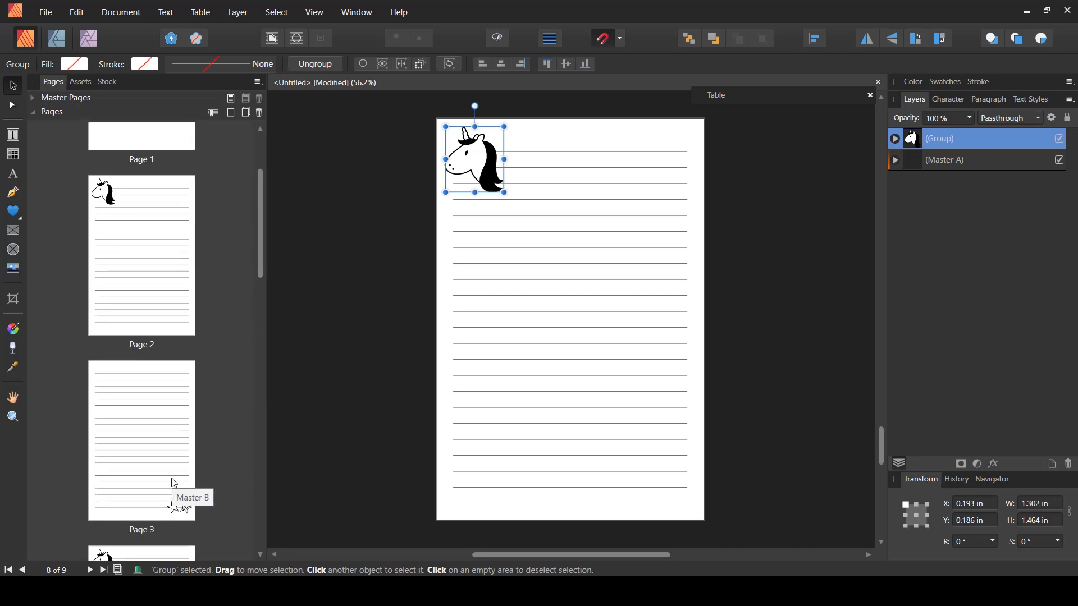
{"action": "left_click", "coordinate": [176, 255], "text": "shift"}
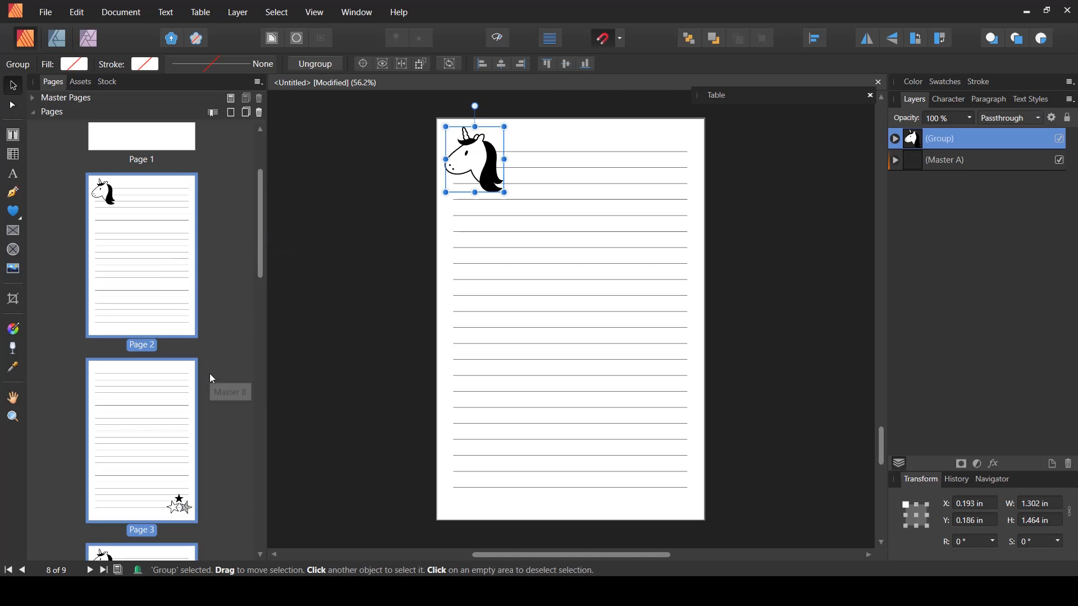
{"action": "key", "text": "Delete"}
{"action": "left_click", "coordinate": [258, 114]}
Step: Delete Master B from the master pages, keeping Master A
{"action": "left_click", "coordinate": [65, 98]}
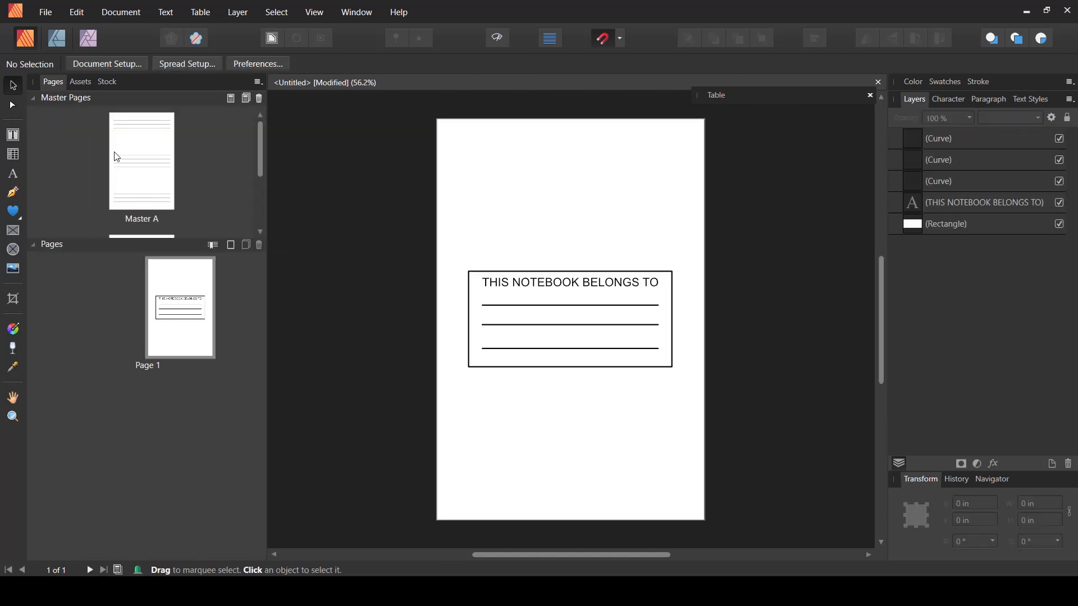
{"action": "scroll", "coordinate": [261, 143], "scroll_direction": "down", "scroll_amount": 2}
{"action": "left_click", "coordinate": [152, 205]}
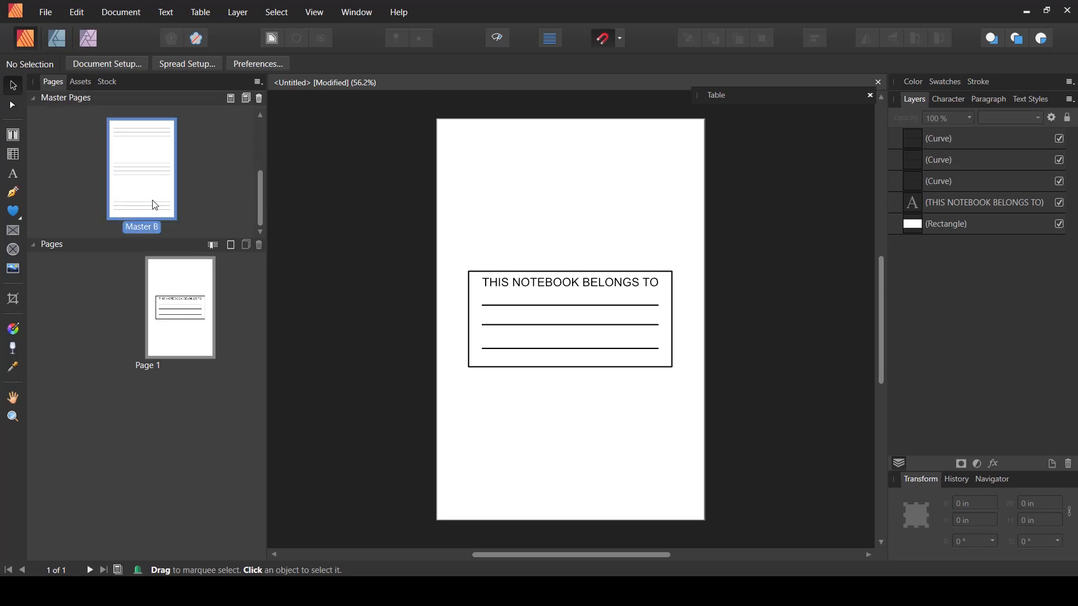
{"action": "left_click", "coordinate": [259, 99]}
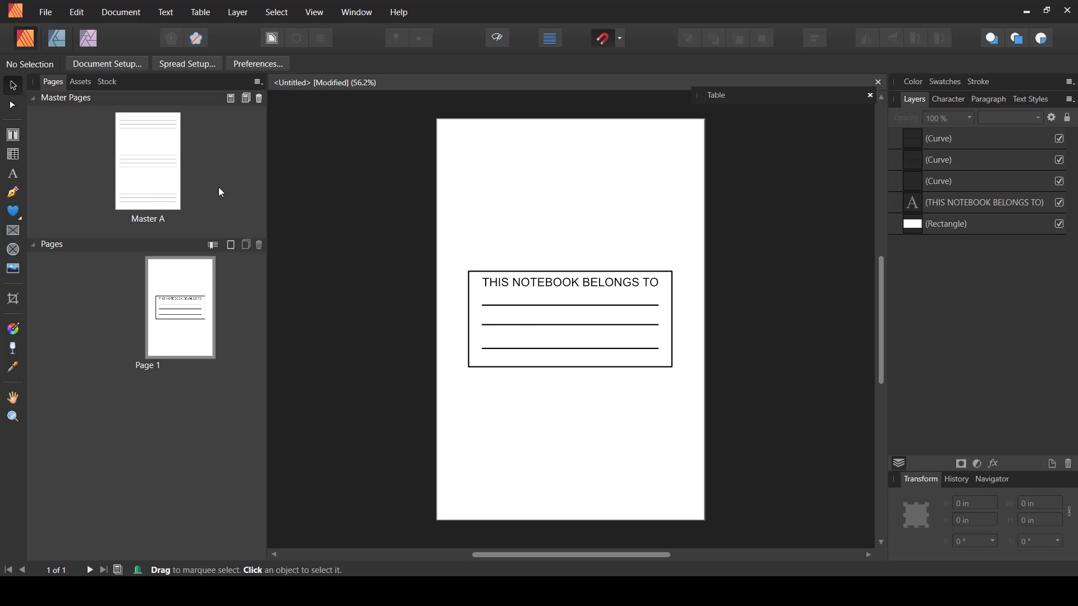
Step: Copy the black-maned unicorn from Affinity Designer onto the middle of Master A in Affinity Publisher, enlarged to about 5.12 by 5.76 in
{"action": "double_click", "coordinate": [160, 179]}
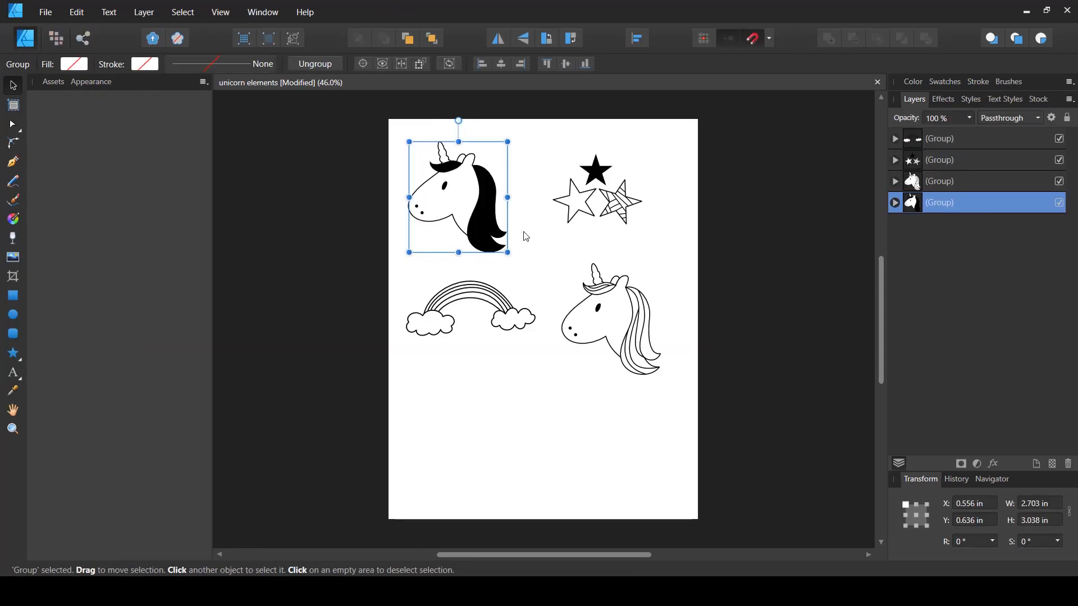
{"action": "left_click", "coordinate": [532, 259]}
{"action": "left_click", "coordinate": [478, 237]}
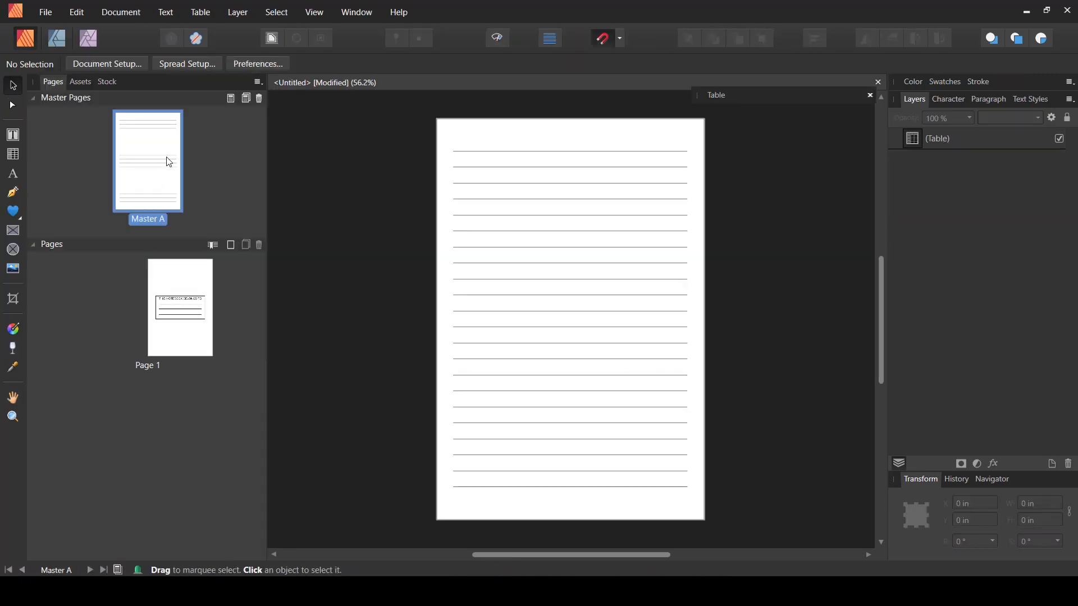
{"action": "left_click", "coordinate": [185, 408]}
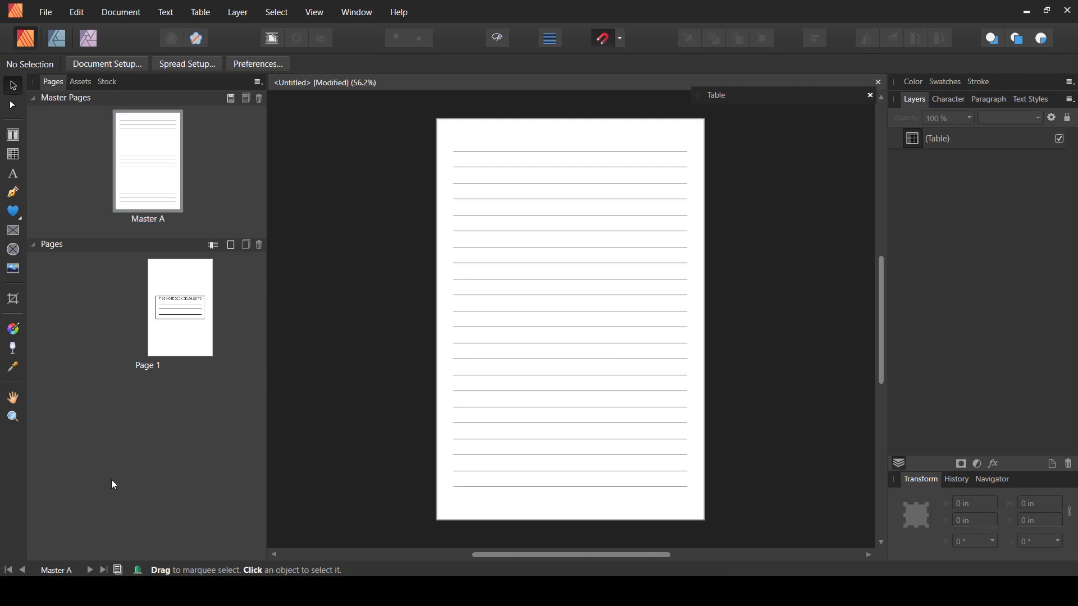
{"action": "left_click", "coordinate": [156, 173]}
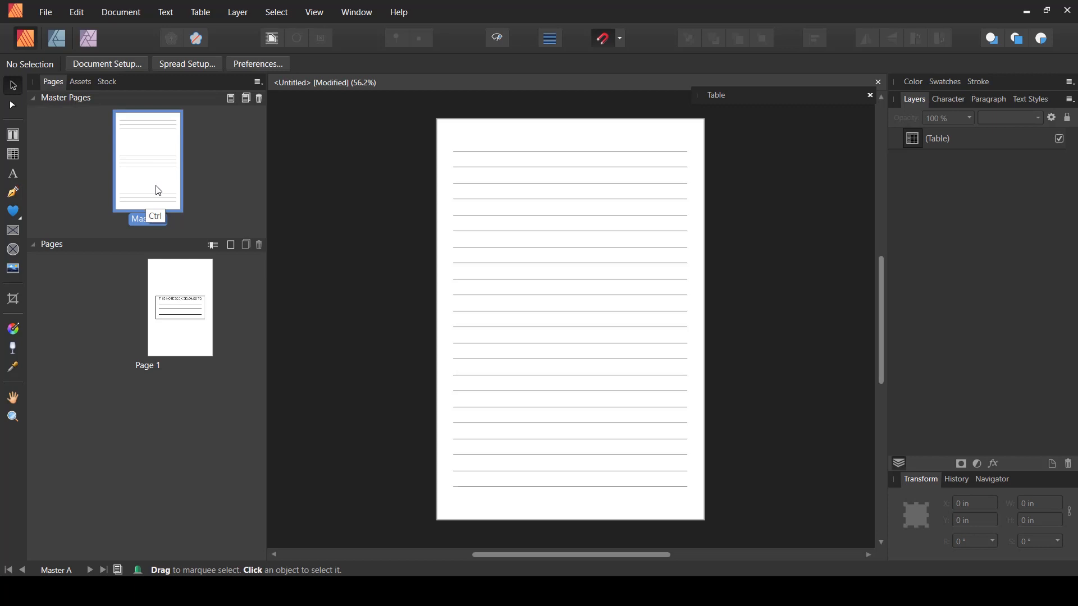
{"action": "key", "text": "ctrl+v"}
{"action": "left_click_drag", "start_coordinate": [583, 283], "coordinate": [691, 403]}
{"action": "mouse_move", "coordinate": [611, 314]}
{"action": "left_mouse_down"}
{"action": "mouse_move", "coordinate": [616, 358]}
{"action": "mouse_move", "coordinate": [607, 351]}
{"action": "left_mouse_up"}
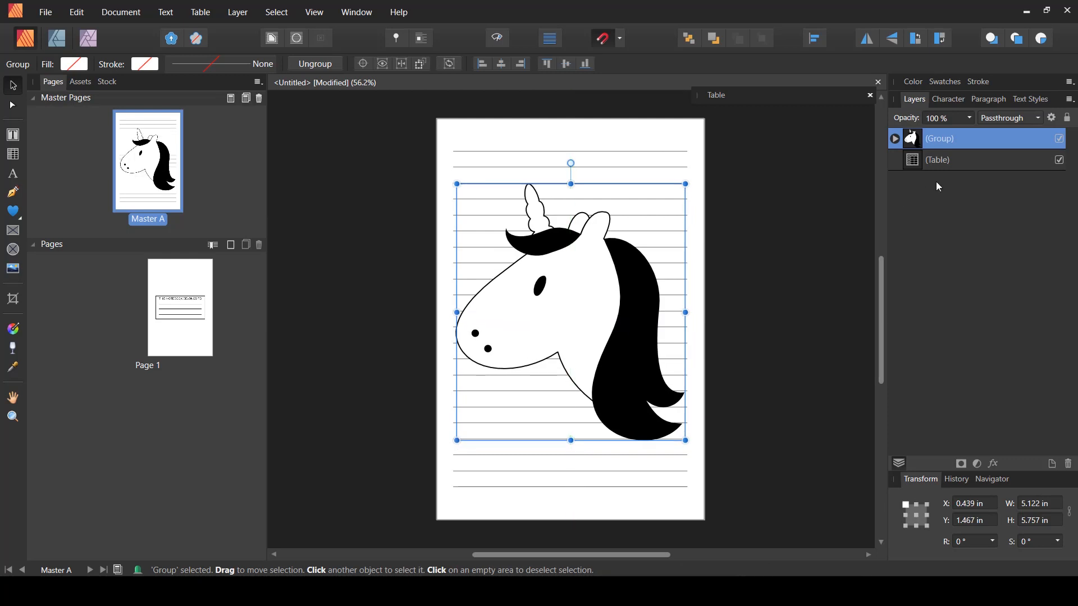
Step: Fade the large unicorn on Master A by setting its opacity to 10%
{"action": "left_click", "coordinate": [969, 118]}
{"action": "left_click_drag", "start_coordinate": [950, 133], "coordinate": [885, 136]}
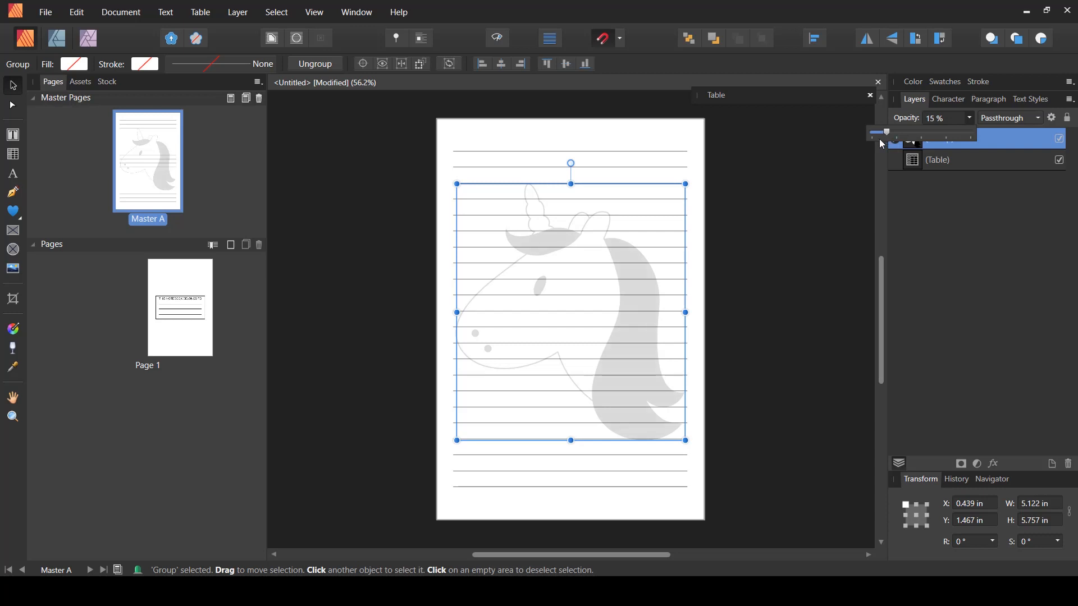
{"action": "left_click", "coordinate": [570, 505]}
{"action": "left_click", "coordinate": [570, 507]}
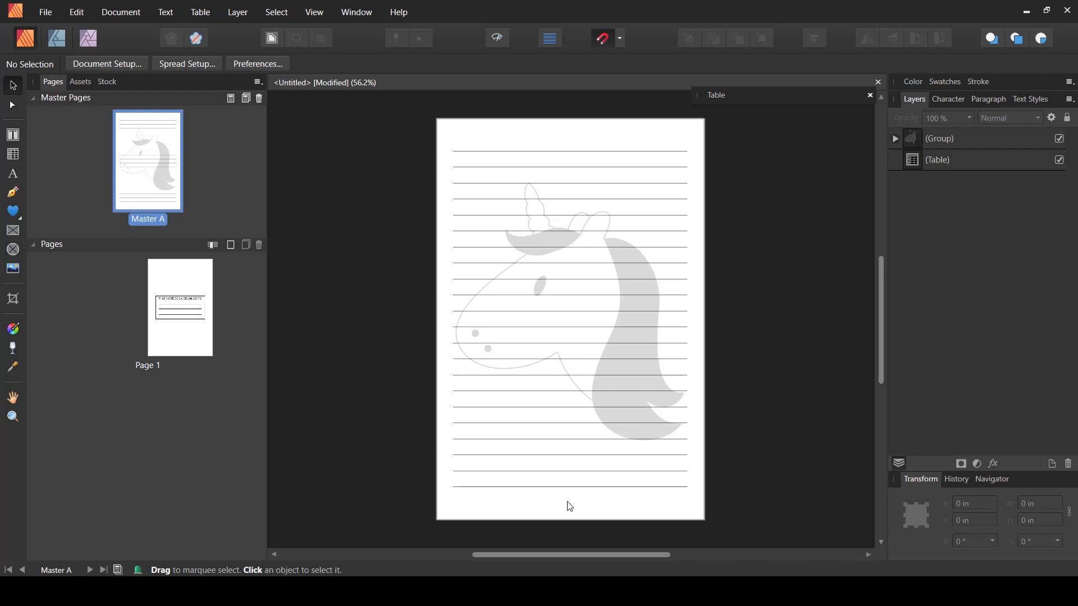
{"action": "left_click", "coordinate": [630, 387]}
{"action": "left_click", "coordinate": [969, 118]}
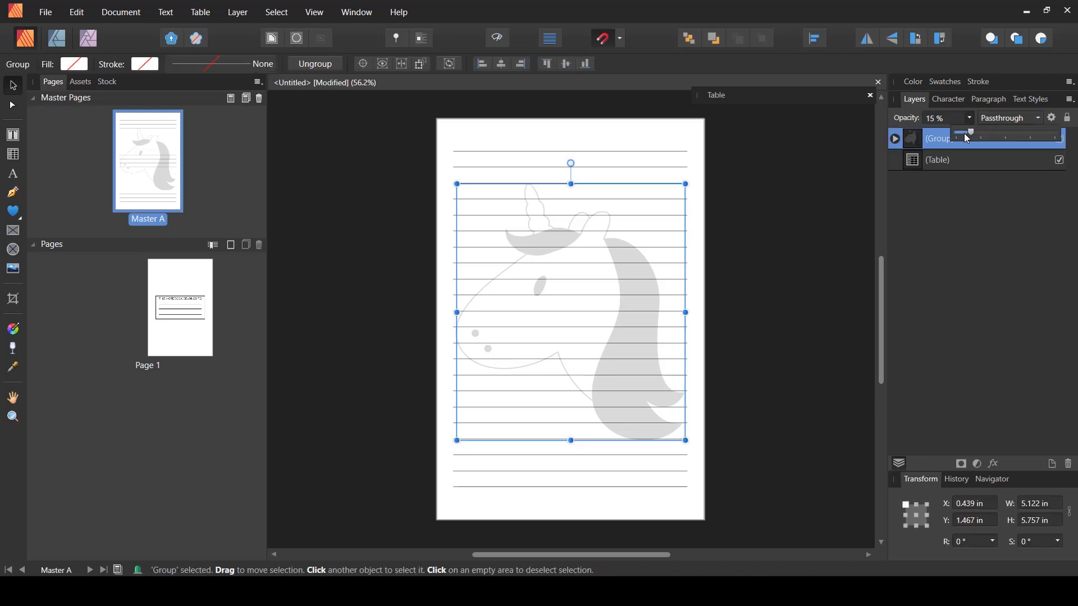
{"action": "left_click_drag", "start_coordinate": [972, 135], "coordinate": [962, 134]}
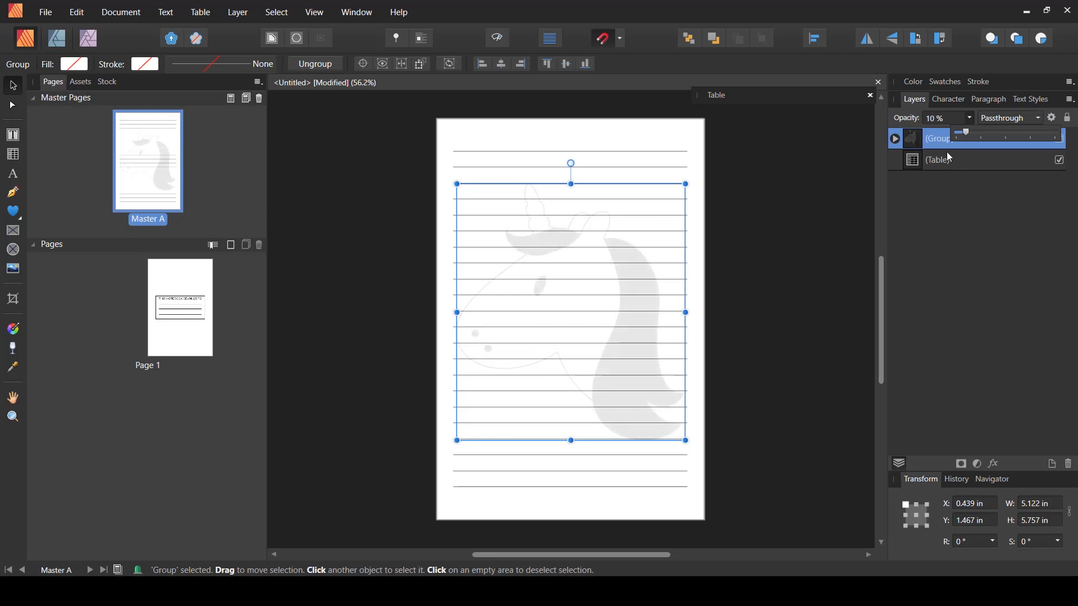
Step: Add one page after page 1 using Master A and open the new lined page
{"action": "left_click", "coordinate": [726, 306]}
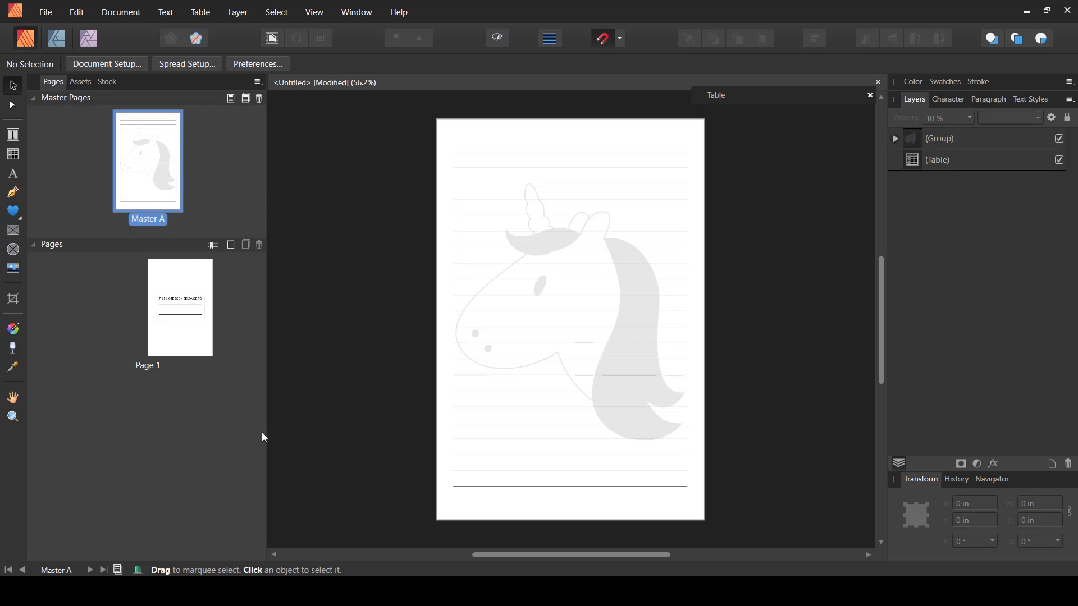
{"action": "key", "text": "ctrl+z"}
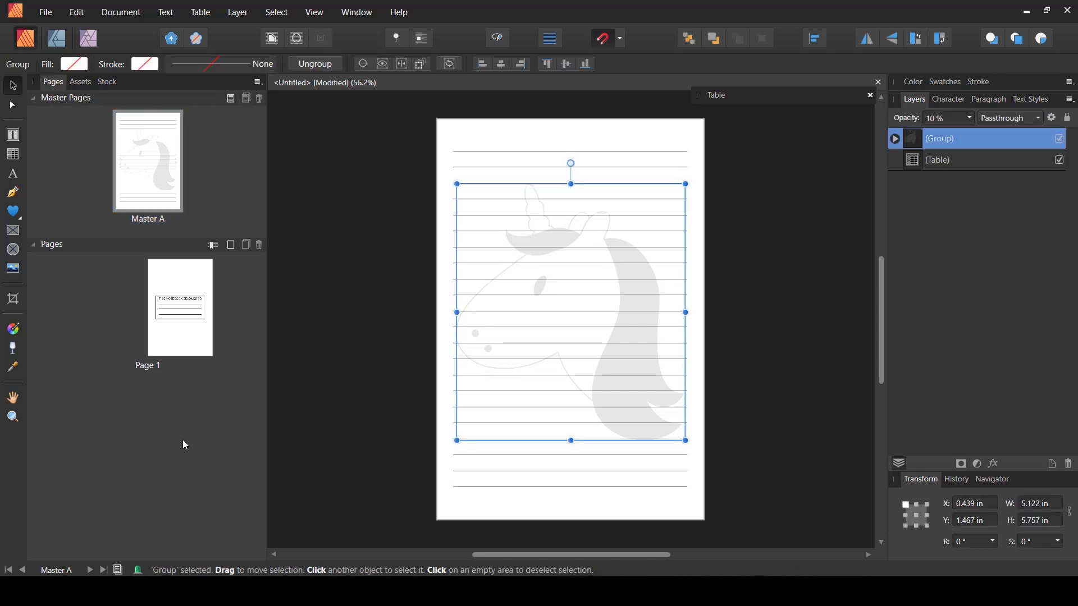
{"action": "left_click", "coordinate": [231, 246]}
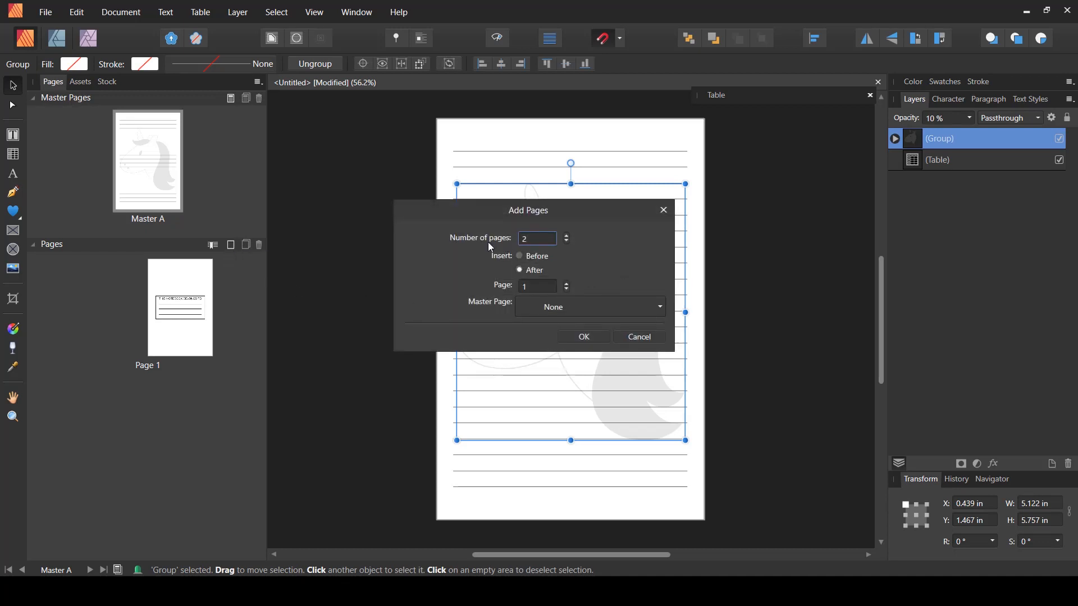
{"action": "left_click", "coordinate": [567, 243]}
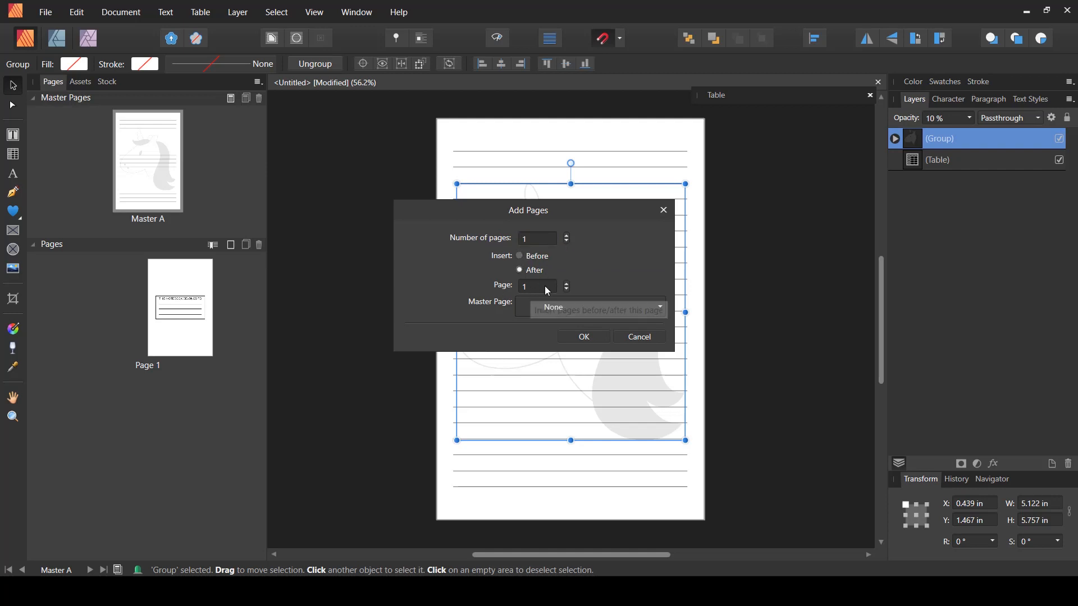
{"action": "left_click", "coordinate": [550, 309]}
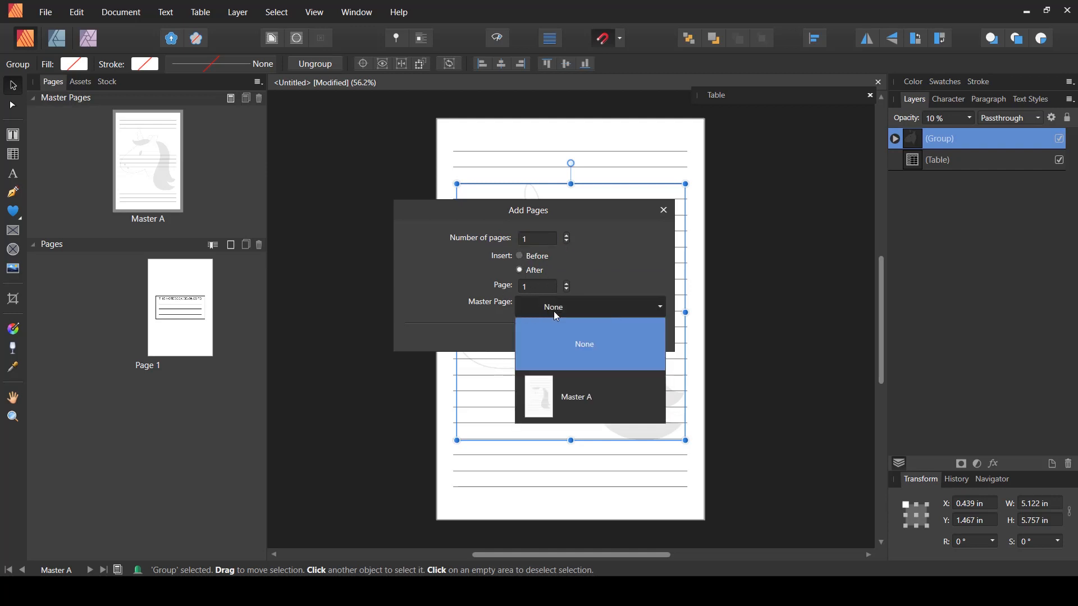
{"action": "left_click", "coordinate": [561, 397]}
{"action": "left_click", "coordinate": [584, 336]}
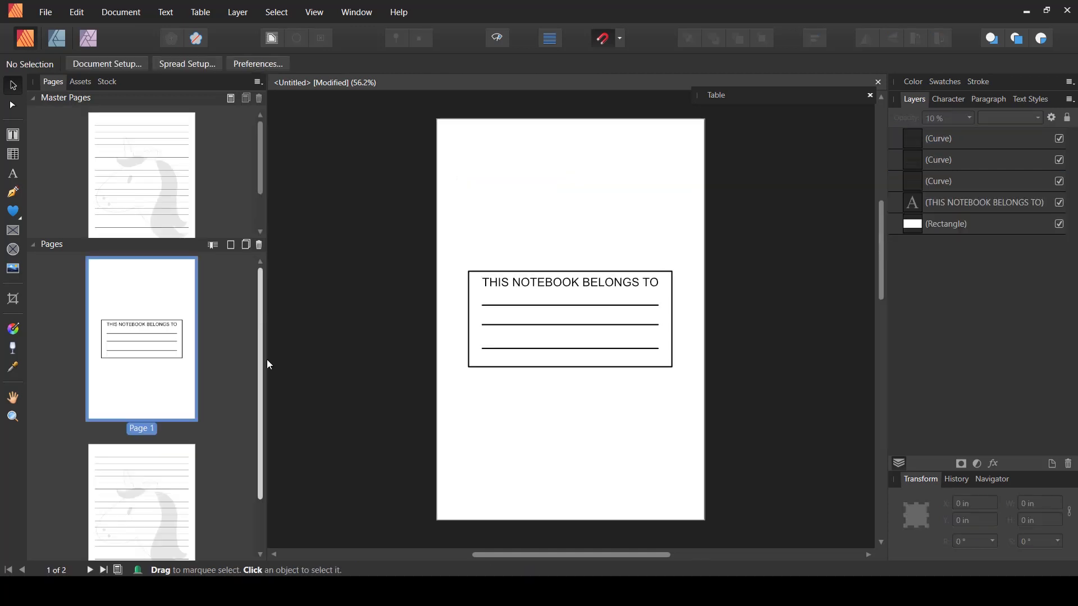
{"action": "double_click", "coordinate": [158, 475]}
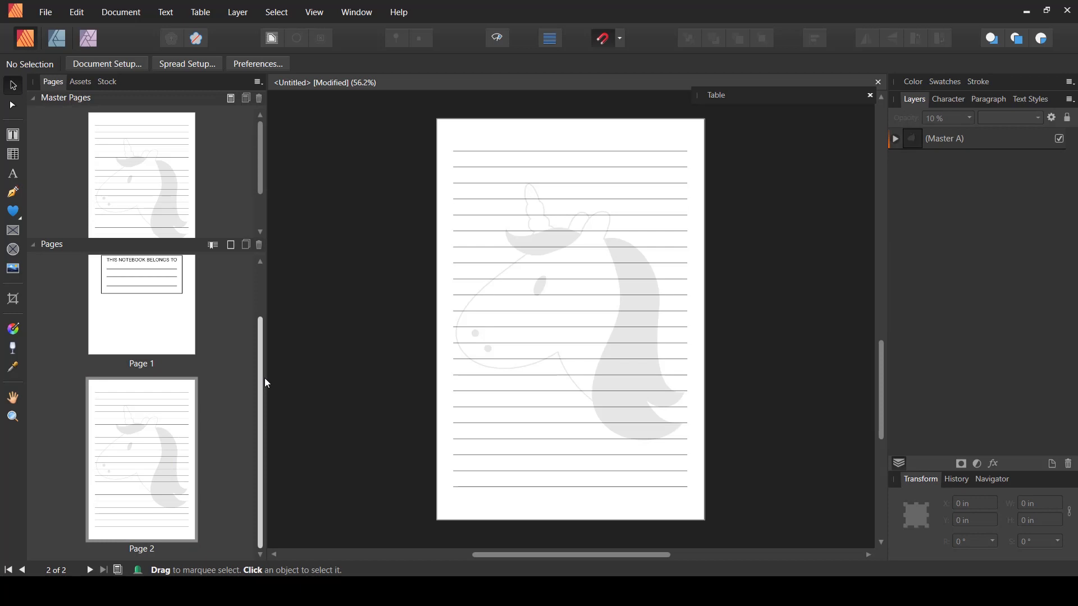
Step: Add 15 more pages after page 2 using Master A, and open the last page of the notebook
{"action": "left_click", "coordinate": [212, 435]}
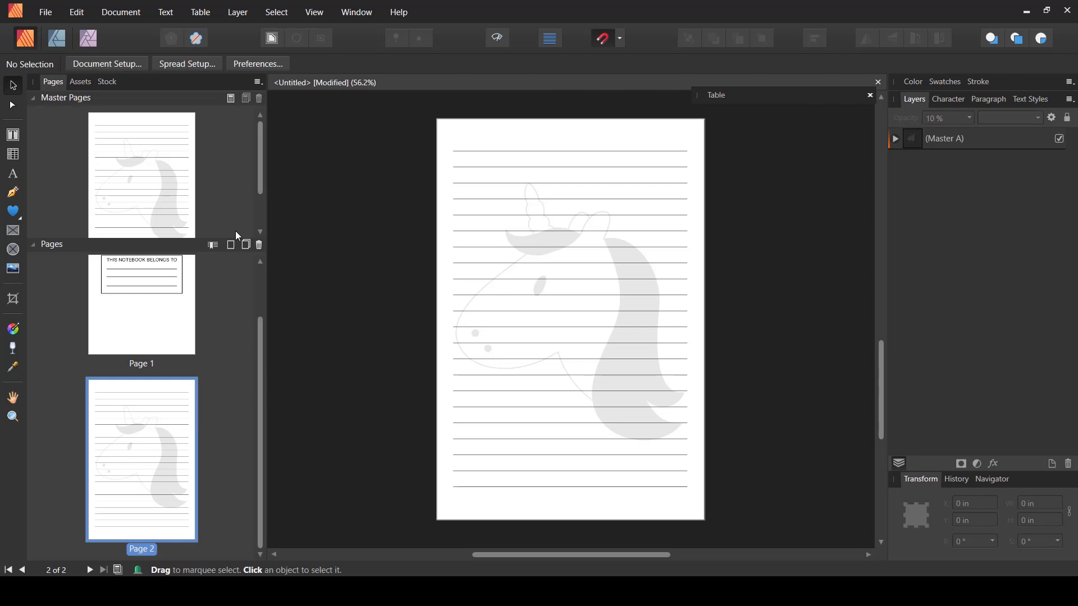
{"action": "left_click", "coordinate": [232, 245]}
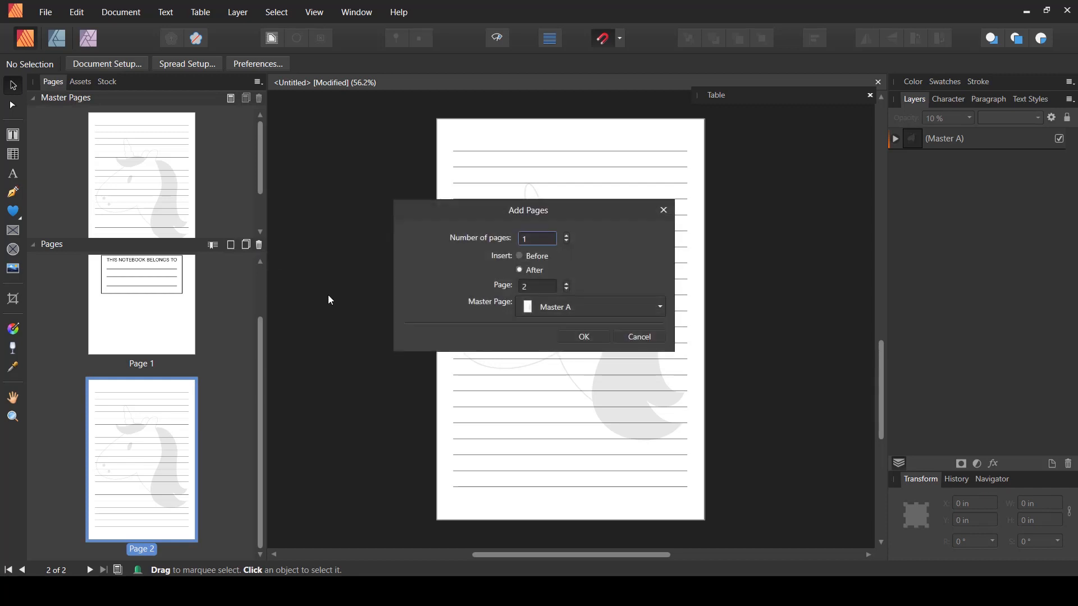
{"action": "left_click", "coordinate": [566, 235]}
{"action": "left_click", "coordinate": [565, 235]}
{"action": "left_click", "coordinate": [566, 235]}
{"action": "left_click", "coordinate": [566, 235]}
{"action": "left_click", "coordinate": [533, 241]}
{"action": "type", "text": "15"}
{"action": "left_click", "coordinate": [584, 336]}
{"action": "left_click_drag", "start_coordinate": [262, 292], "coordinate": [265, 524]}
{"action": "left_click", "coordinate": [175, 470]}
{"action": "double_click", "coordinate": [179, 433]}
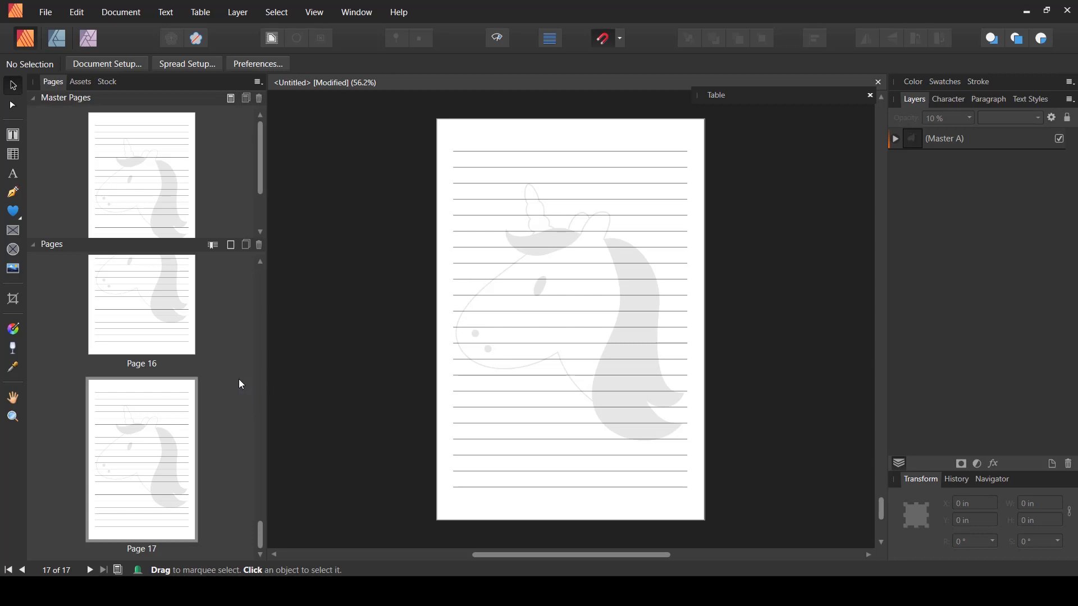
Step: Examine the PDF (for print) export settings and the available raster DPI choices without exporting
{"action": "left_click", "coordinate": [46, 12]}
{"action": "left_click", "coordinate": [106, 220]}
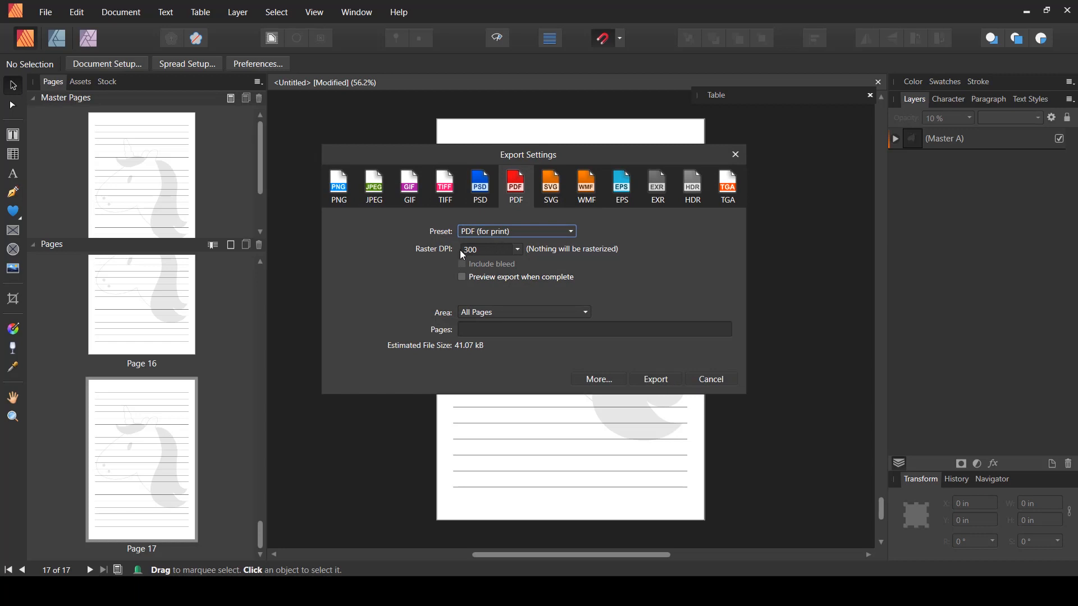
{"action": "left_click", "coordinate": [517, 250]}
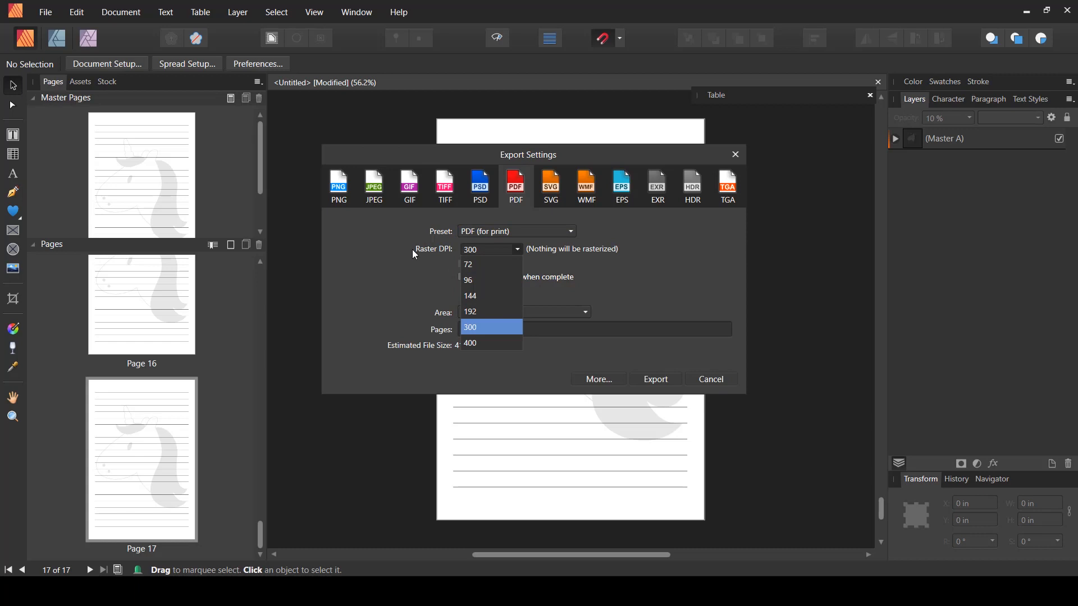
{"action": "left_click", "coordinate": [511, 249]}
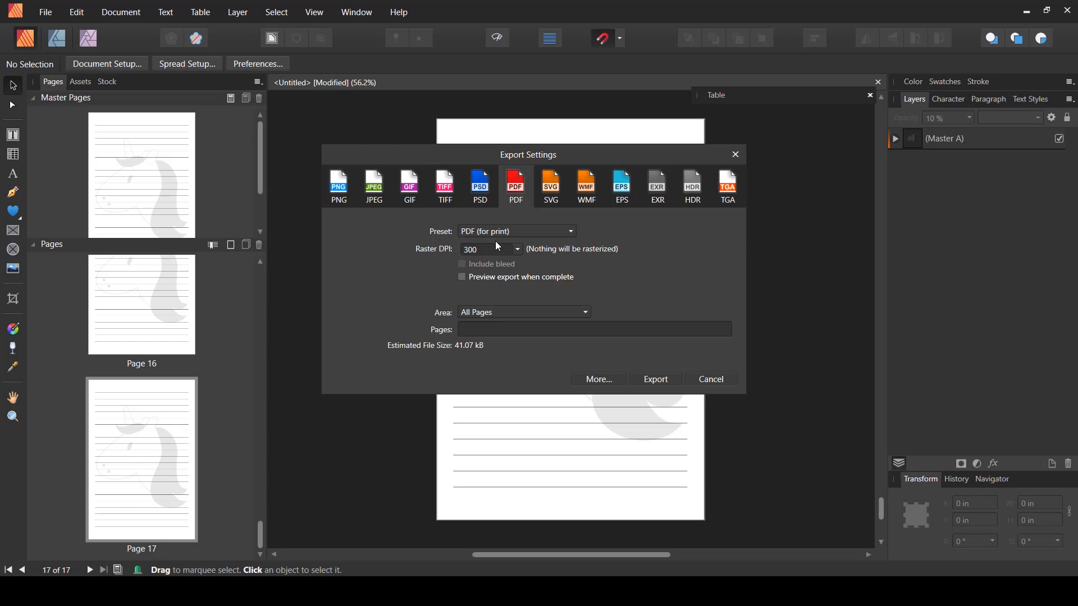
{"action": "left_click", "coordinate": [711, 379]}
{"action": "left_click", "coordinate": [174, 320]}
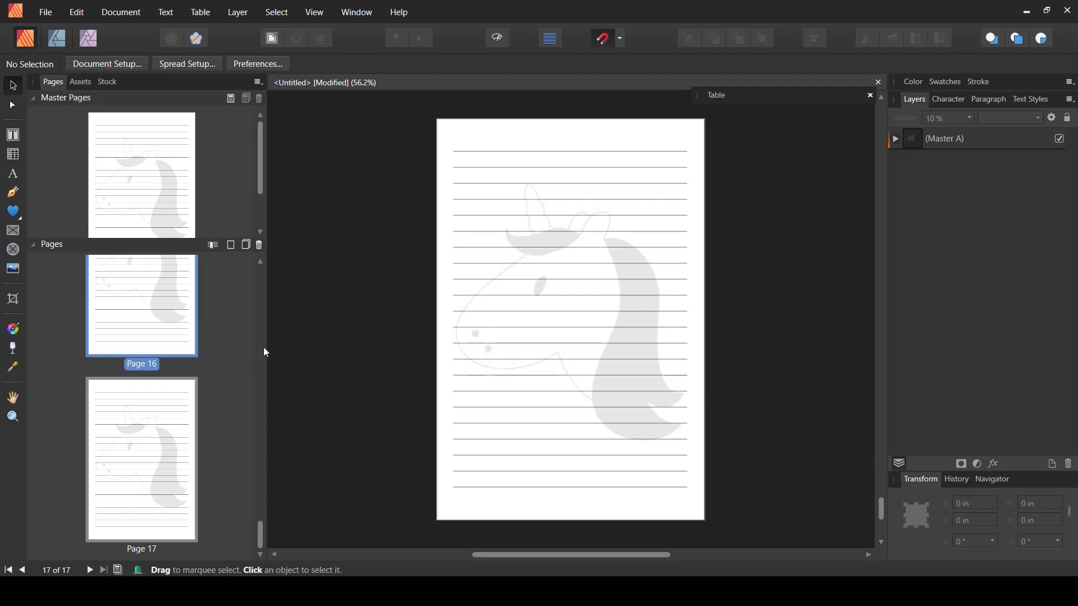
{"action": "scroll", "coordinate": [266, 352], "scroll_direction": "up", "scroll_amount": 2}
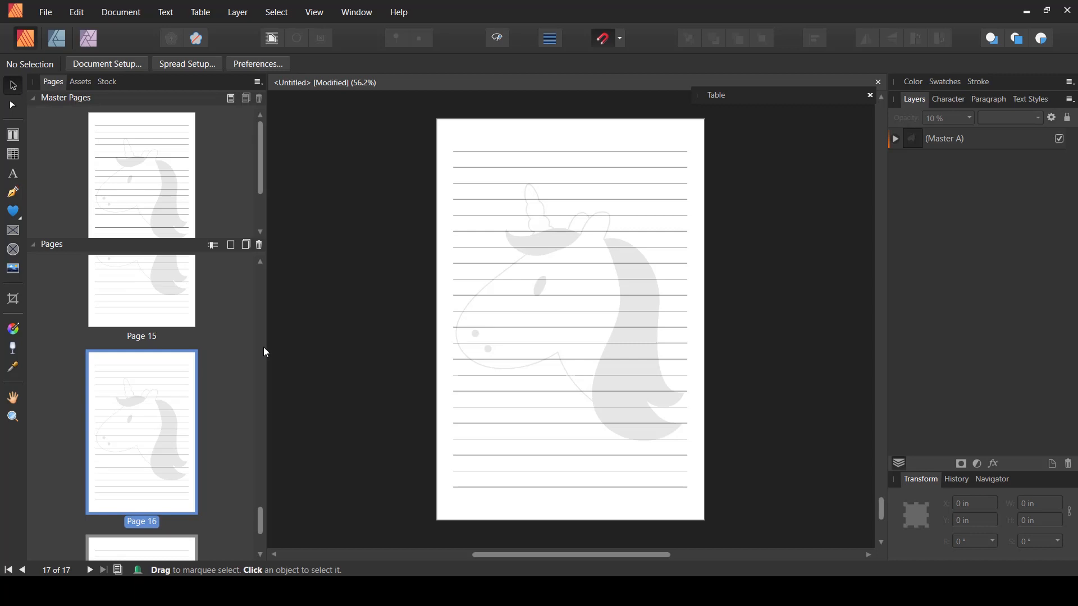
{"action": "scroll", "coordinate": [268, 331], "scroll_direction": "up", "scroll_amount": 5}
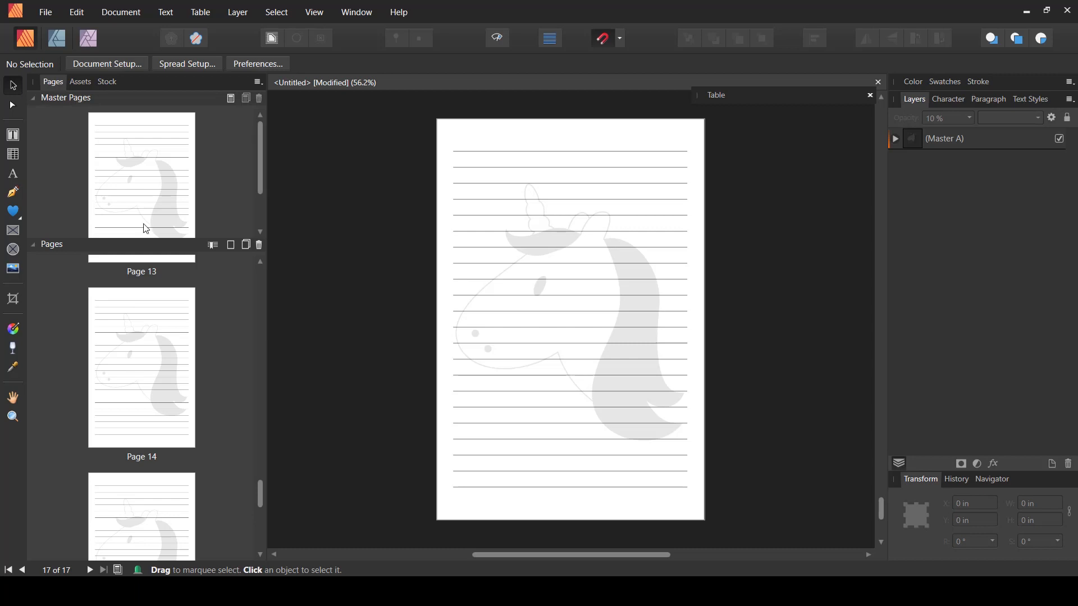
Step: Place the "clouds rainbow" SVG on page 17 and size it to about 5.43 by 5.43 in
{"action": "left_click", "coordinate": [45, 11]}
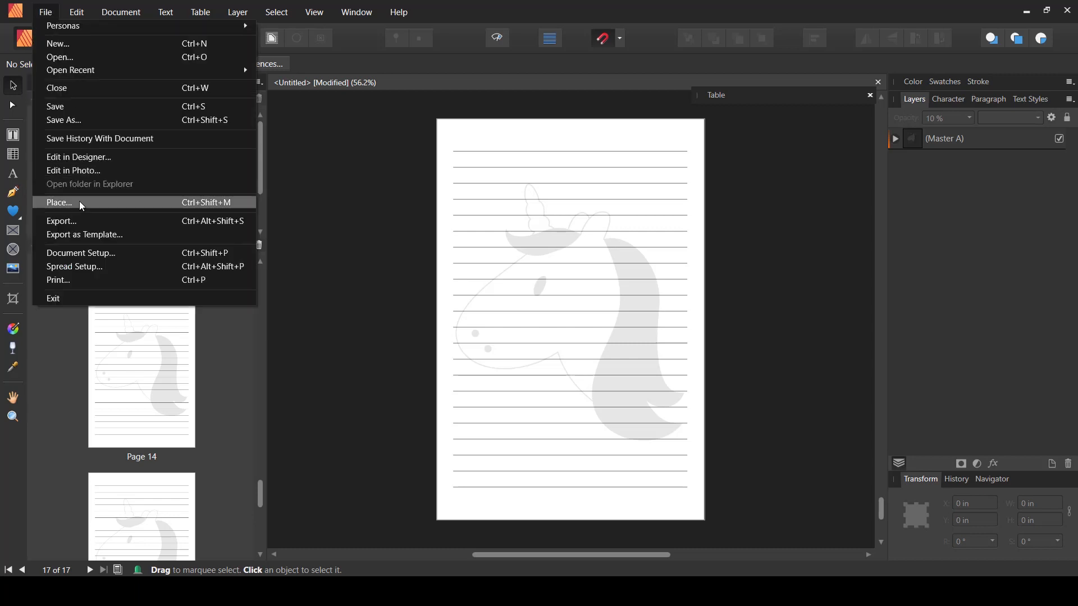
{"action": "left_click", "coordinate": [133, 203]}
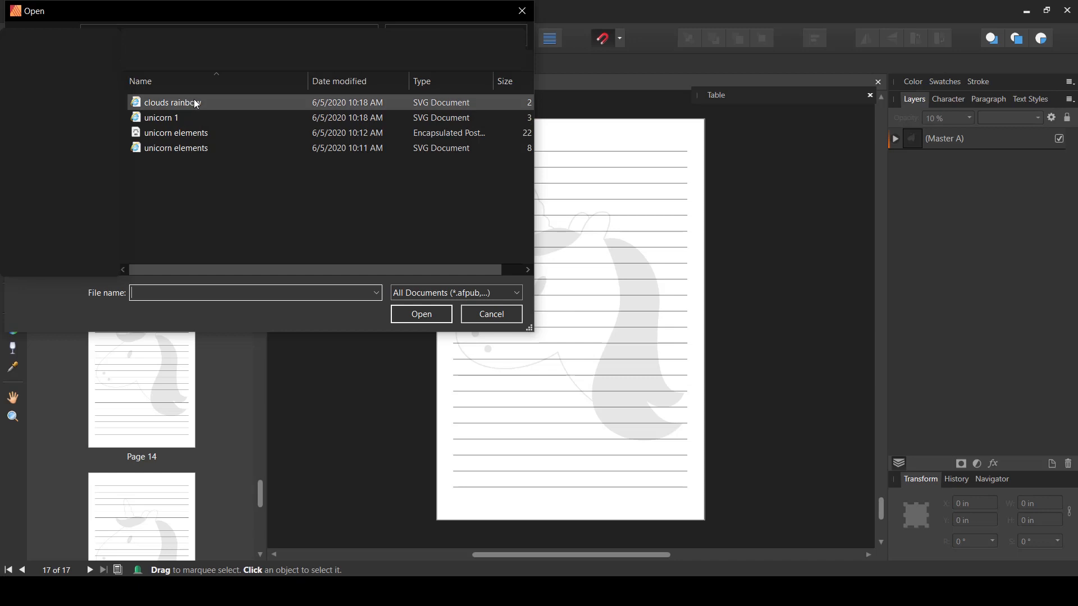
{"action": "left_click", "coordinate": [194, 100]}
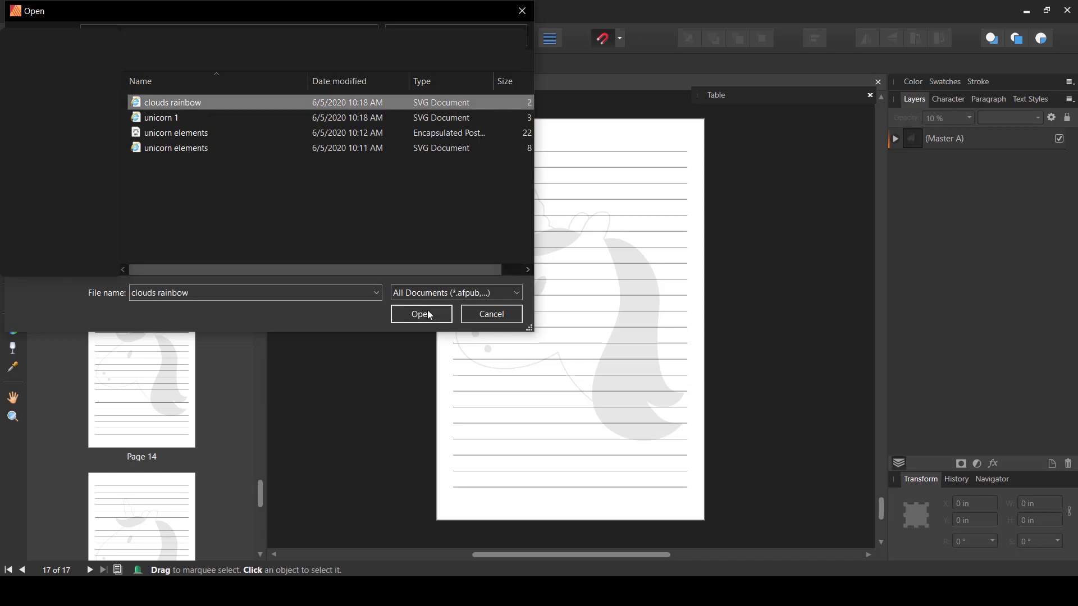
{"action": "left_click", "coordinate": [429, 315]}
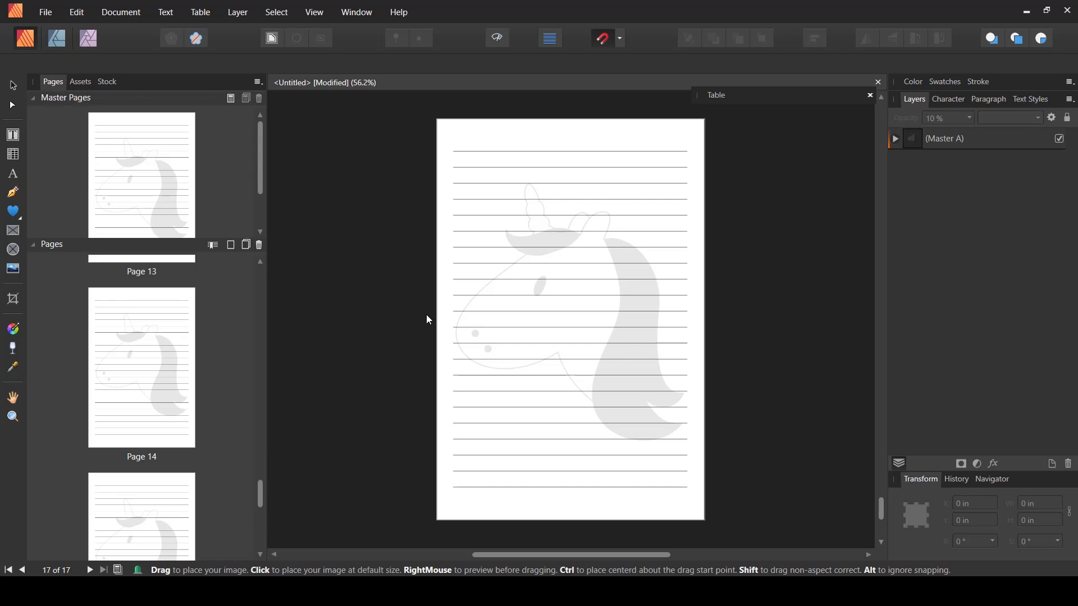
{"action": "left_click", "coordinate": [426, 316]}
{"action": "left_click_drag", "start_coordinate": [858, 158], "coordinate": [403, 159]}
{"action": "left_click_drag", "start_coordinate": [338, 168], "coordinate": [650, 354]}
{"action": "left_click_drag", "start_coordinate": [715, 343], "coordinate": [669, 343]}
{"action": "left_click_drag", "start_coordinate": [548, 331], "coordinate": [571, 192]}
Step: Position the clouds rainbow artwork near the head of page 17, at X 0.283 in and Y 0 in
{"action": "key", "text": "Up"}
{"action": "key", "text": "Up"}
{"action": "key", "text": "Up"}
{"action": "key", "text": "Up"}
{"action": "key", "text": "Up"}
{"action": "key", "text": "Up"}
{"action": "key", "text": "Up"}
{"action": "key", "text": "Up"}
{"action": "key", "text": "Up"}
{"action": "key", "text": "Up"}
{"action": "key", "text": "Up"}
{"action": "key", "text": "Up"}
{"action": "key", "text": "Up"}
{"action": "key", "text": "Up"}
{"action": "key", "text": "Up"}
{"action": "key", "text": "Up"}
{"action": "key", "text": "Up"}
{"action": "key", "text": "Up"}
{"action": "key", "text": "Up"}
{"action": "key", "text": "Up"}
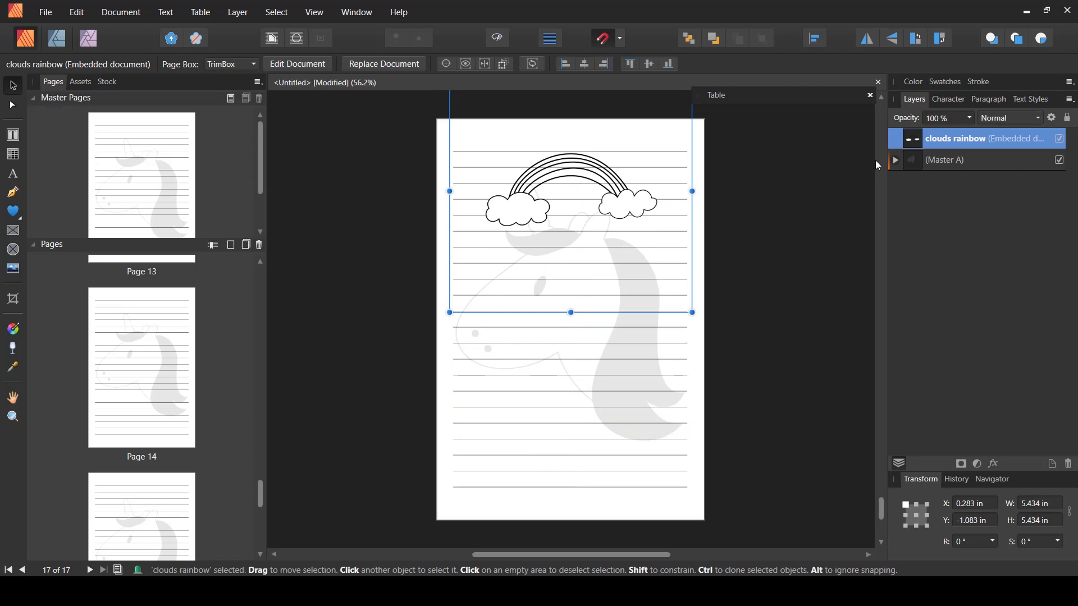
{"action": "mouse_move", "coordinate": [571, 252]}
{"action": "left_mouse_down"}
{"action": "mouse_move", "coordinate": [570, 439]}
{"action": "mouse_move", "coordinate": [571, 240]}
{"action": "left_mouse_up"}
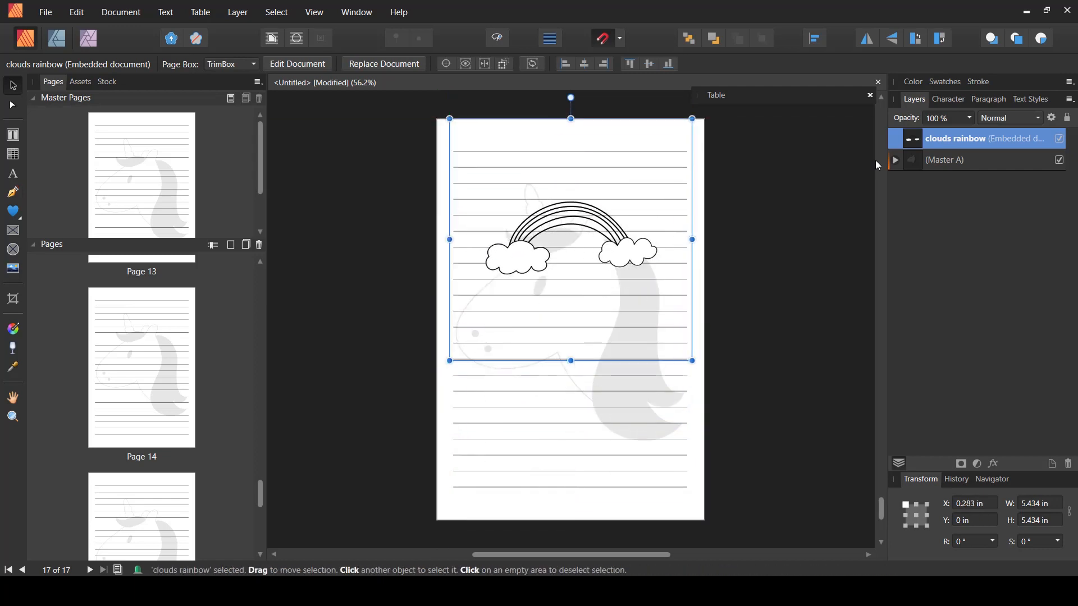
Step: Delete the clouds rainbow artwork from page 17
{"action": "key", "text": "Escape"}
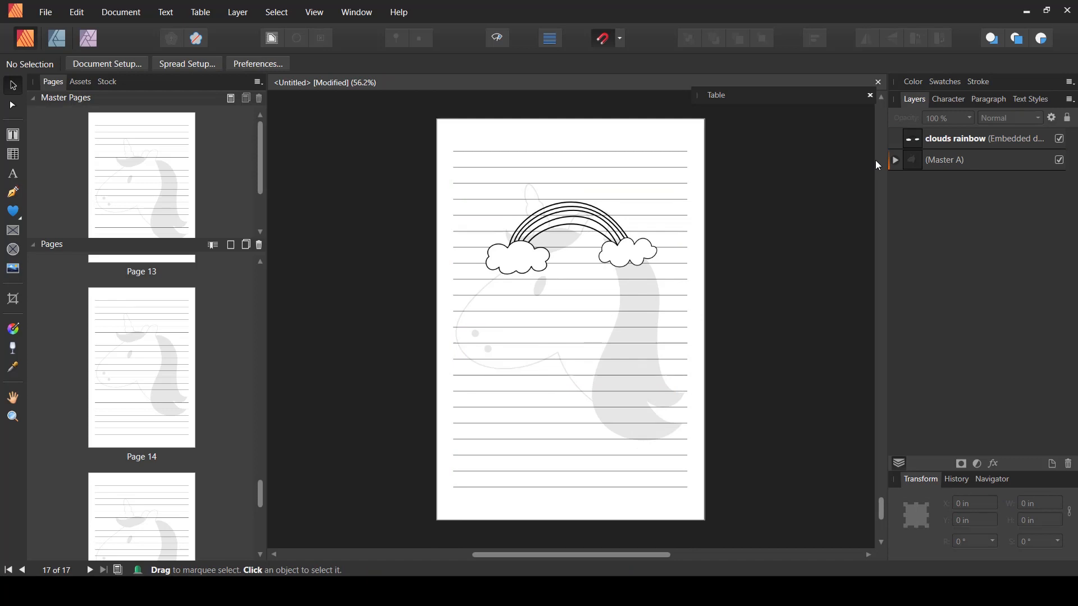
{"action": "key", "text": "ctrl+a"}
{"action": "key", "text": "Delete"}
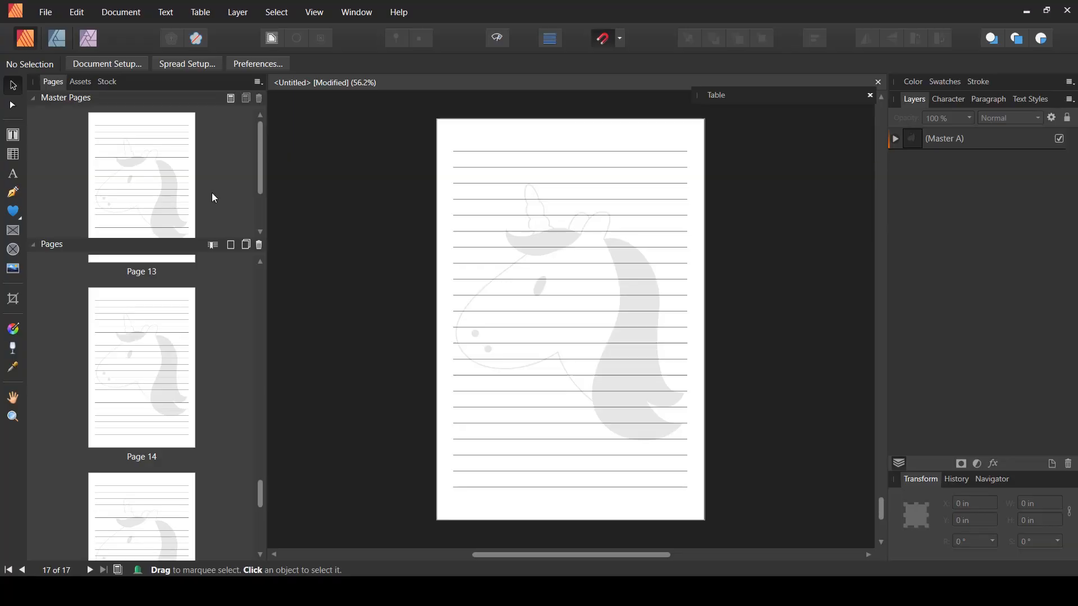
Step: Open the export settings for the notebook
{"action": "left_click", "coordinate": [39, 16]}
{"action": "left_click", "coordinate": [107, 219]}
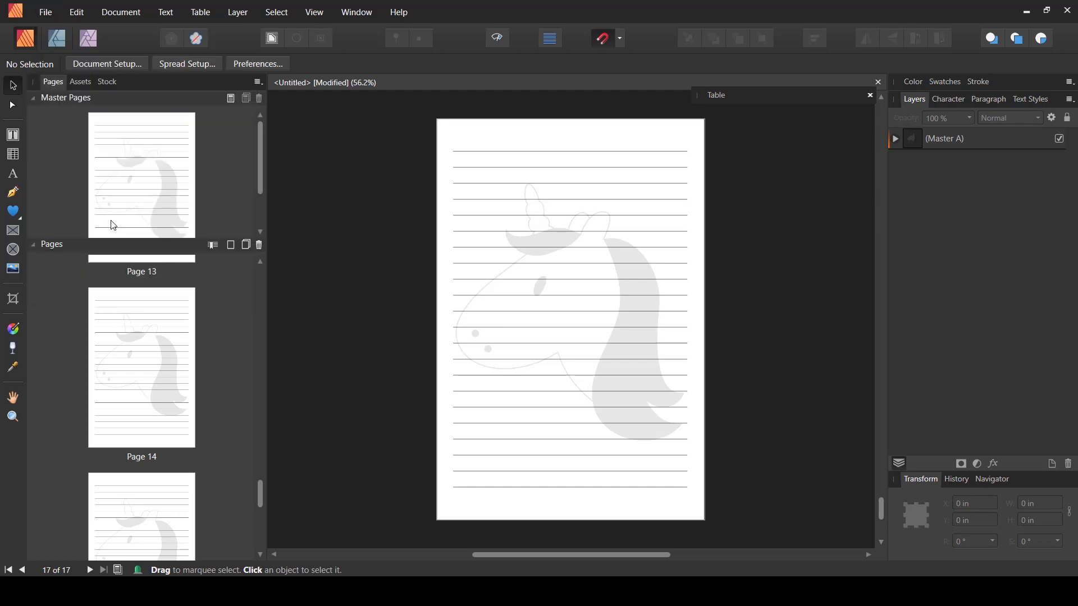